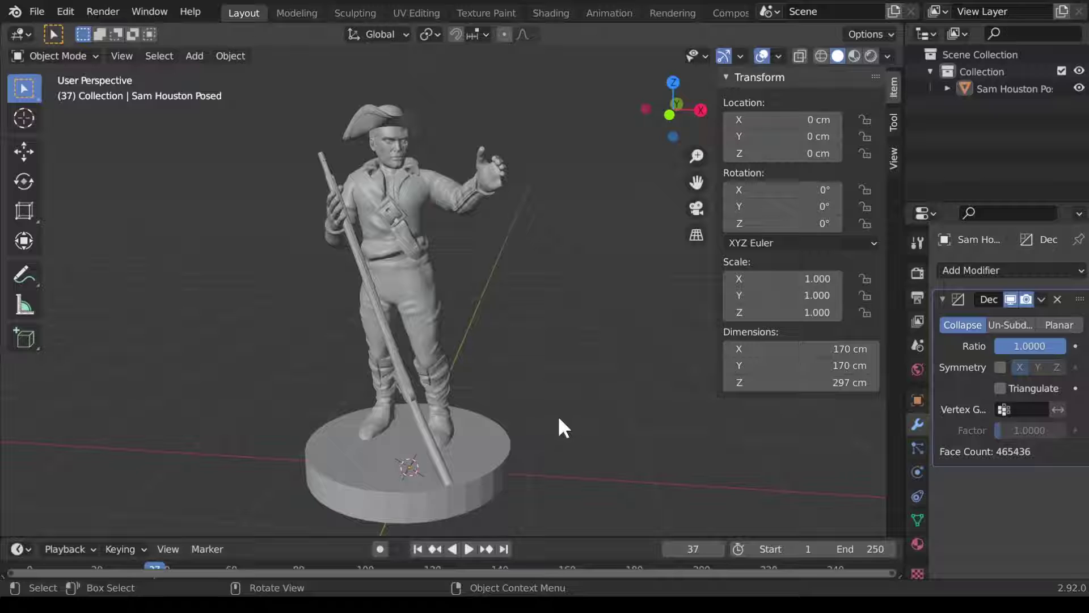
# Step: Set the ratio of the Sam Houston statue's Decimate modifier to 0.09
pyautogui.rightClick(492, 339)
pyautogui.click(567, 334)
pyautogui.moveTo(676, 122)
pyautogui.mouseDown()
pyautogui.moveTo(661, 120)
pyautogui.moveTo(686, 122)
pyautogui.mouseUp()
pyautogui.scroll(3, 372, 167)
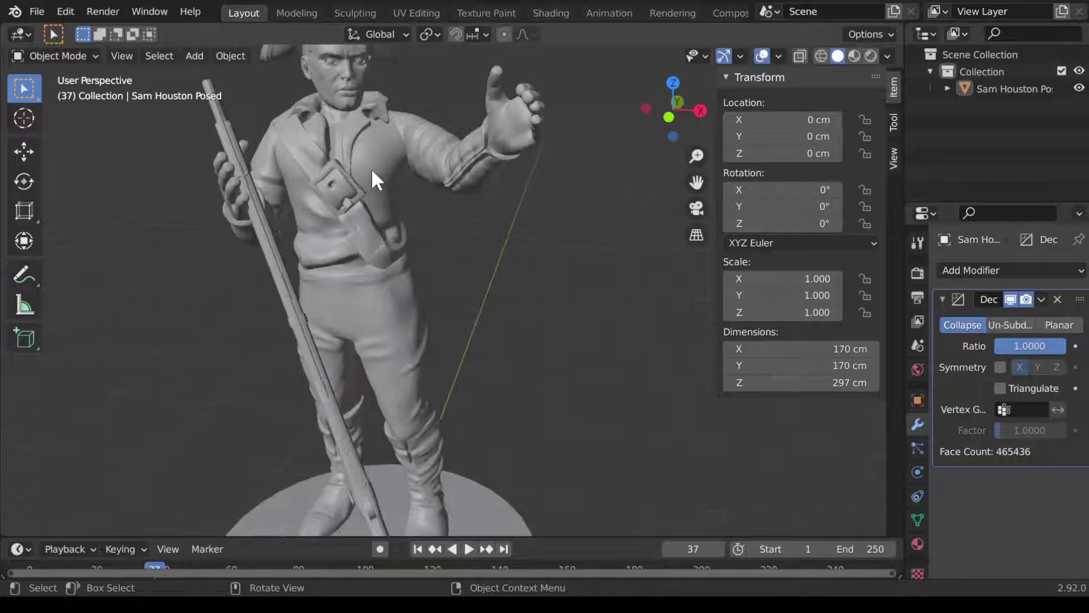
pyautogui.moveTo(675, 111); pyautogui.dragTo(528, 161)
pyautogui.scroll(-2, 613, 292)
pyautogui.moveTo(670, 120); pyautogui.dragTo(687, 123)
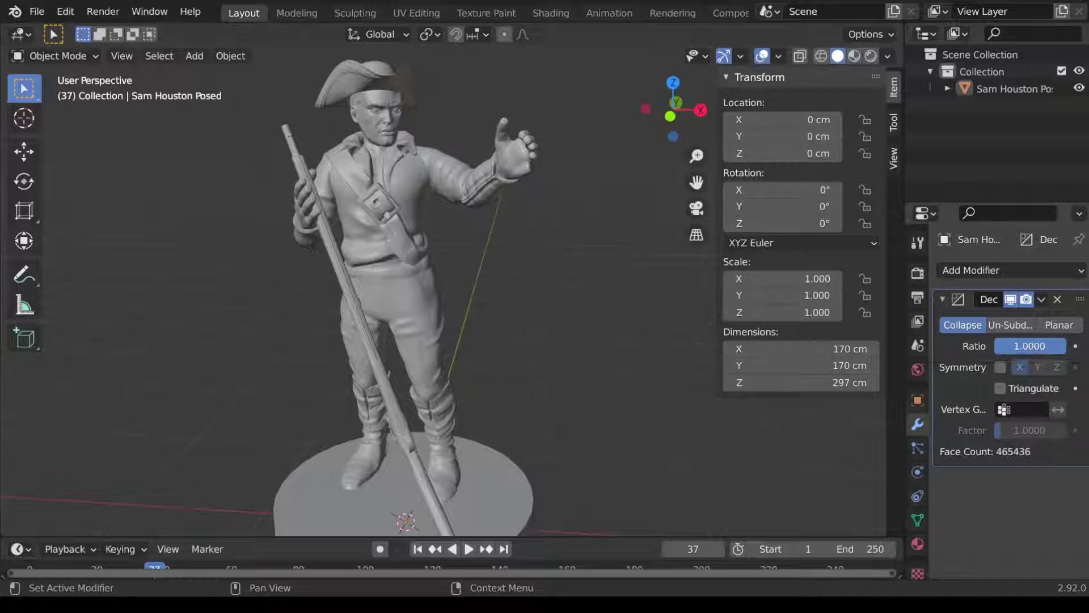
pyautogui.click(1032, 345)
pyautogui.write('.09')
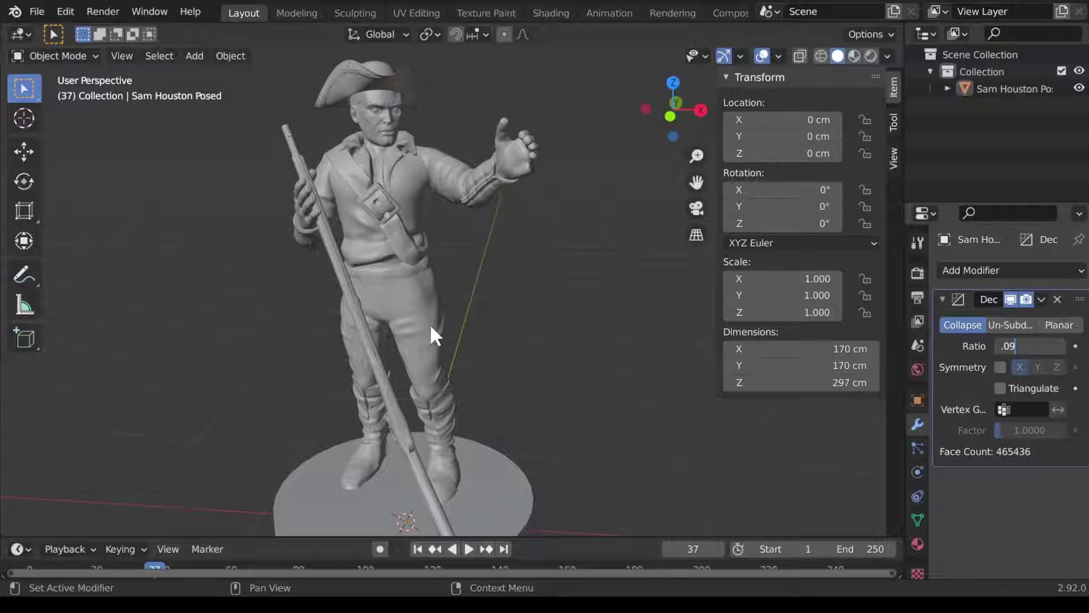
pyautogui.press('Return')
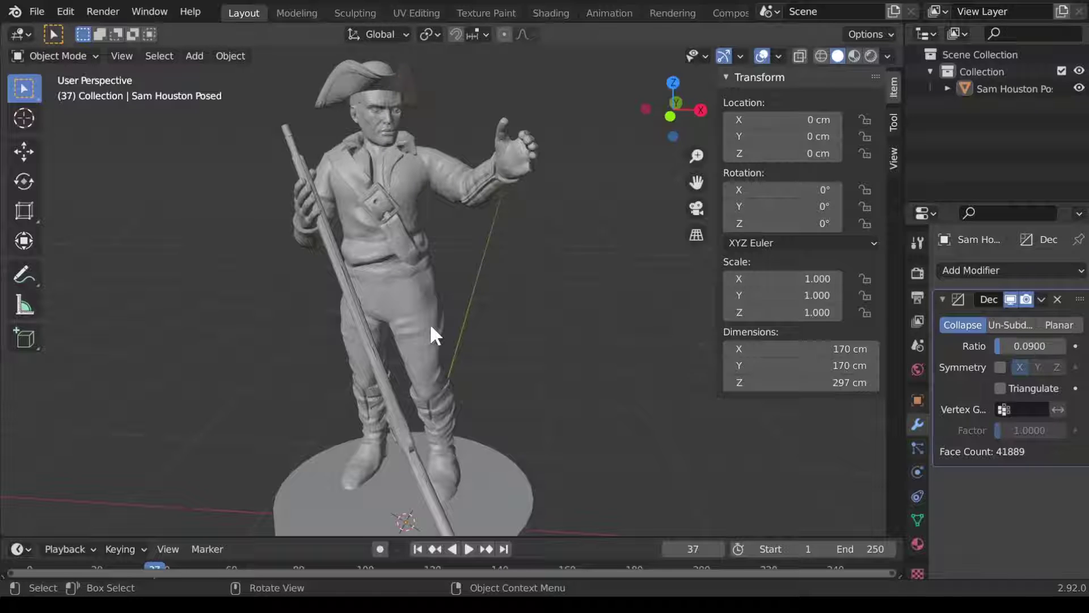
# Step: Inspect the decimated statue from several angles and remove its Decimate modifier
pyautogui.moveTo(665, 134); pyautogui.dragTo(709, 175)
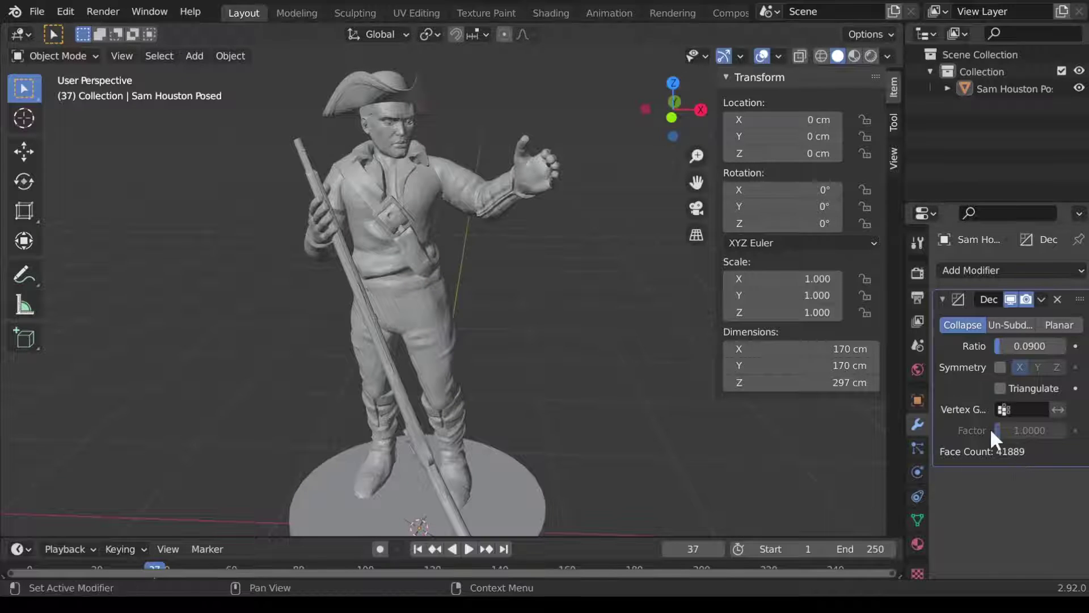
pyautogui.moveTo(668, 136); pyautogui.dragTo(657, 138)
pyautogui.scroll(3, 471, 201)
pyautogui.scroll(-1, 470, 201)
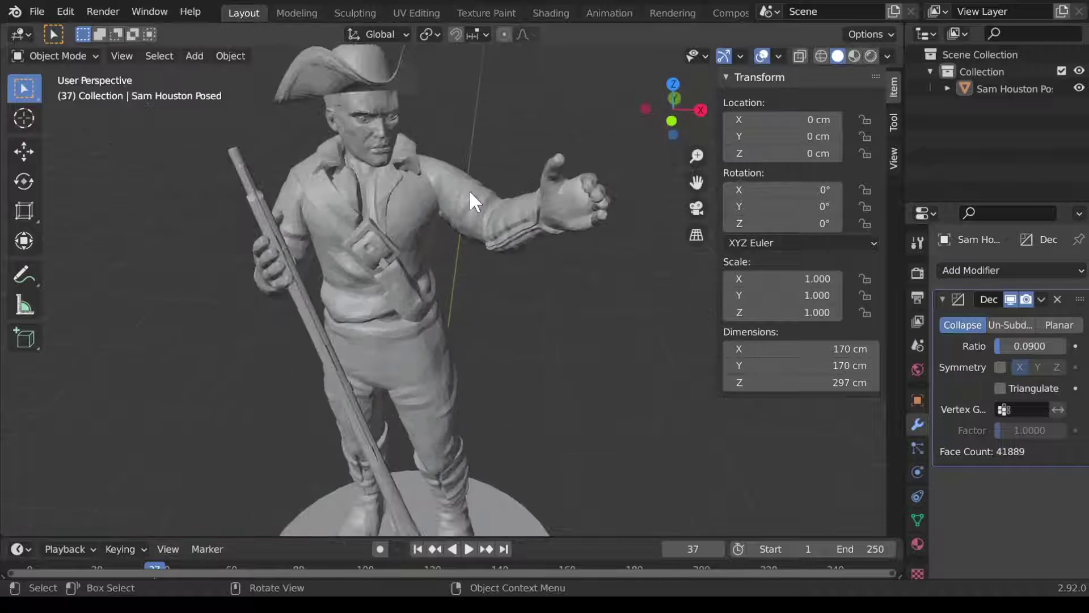
pyautogui.moveTo(673, 111); pyautogui.dragTo(815, 128)
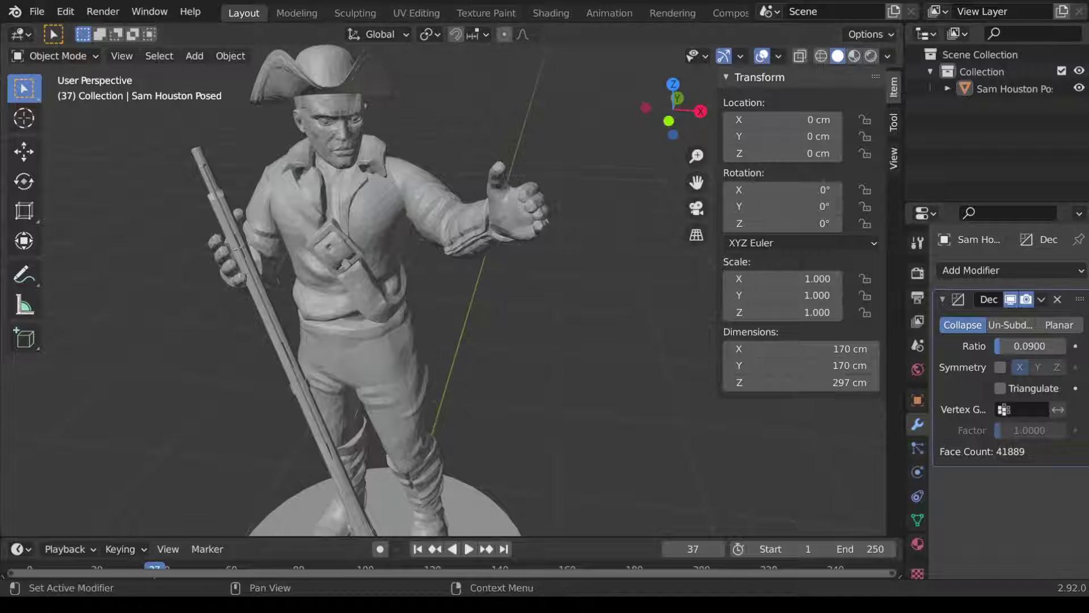
pyautogui.click(1058, 299)
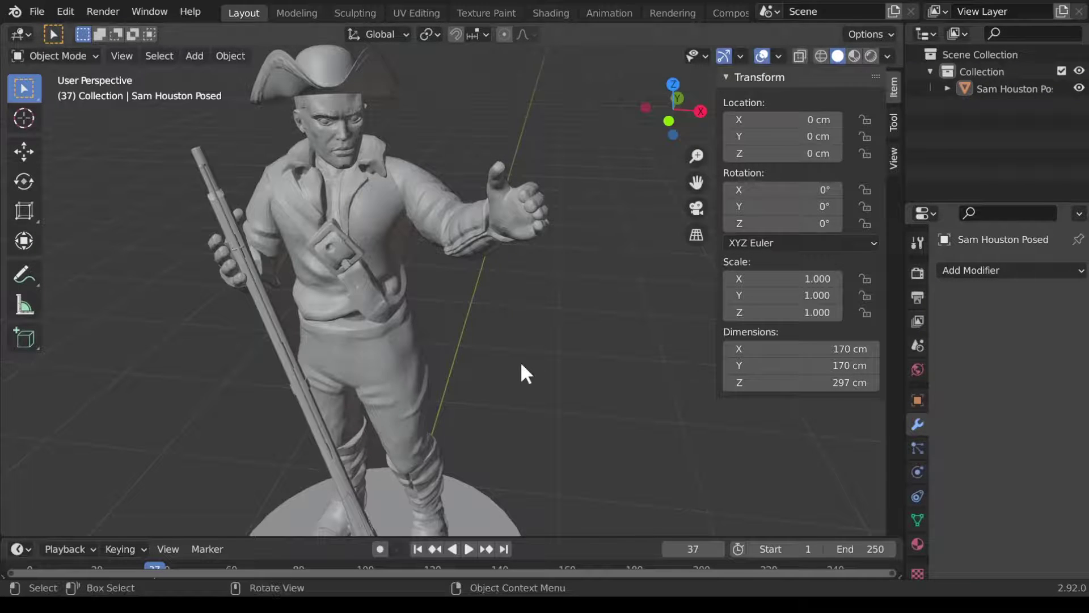
pyautogui.scroll(-3, 519, 356)
pyautogui.moveTo(673, 109); pyautogui.dragTo(556, 116)
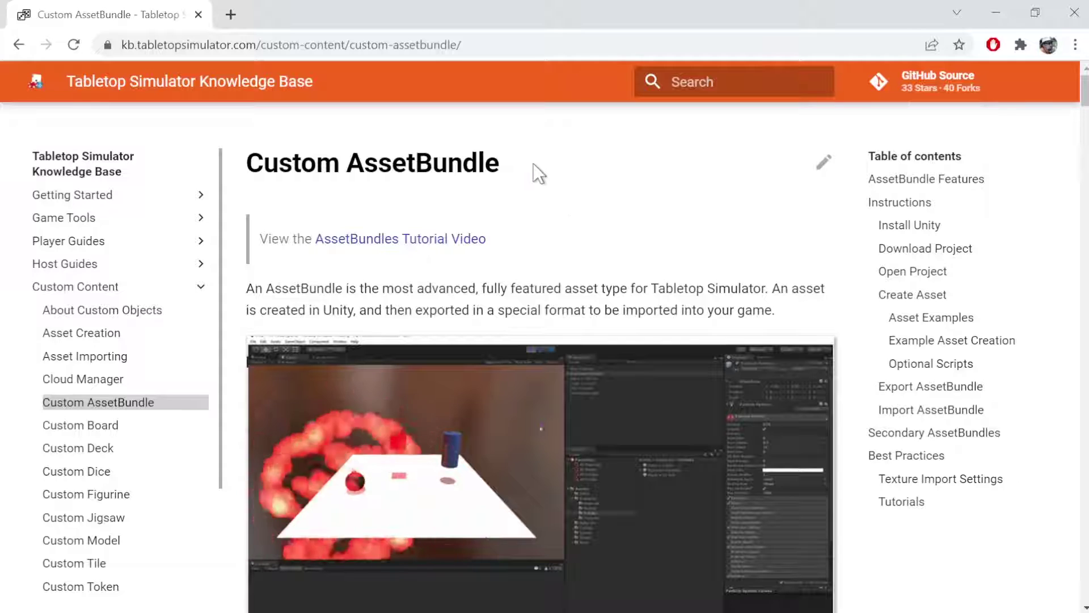
# Step: Switch to the browser, read the Custom AssetBundle features and instructions, and open the Install Unity section
pyautogui.scroll(-3, 576, 255)
pyautogui.scroll(3, 576, 255)
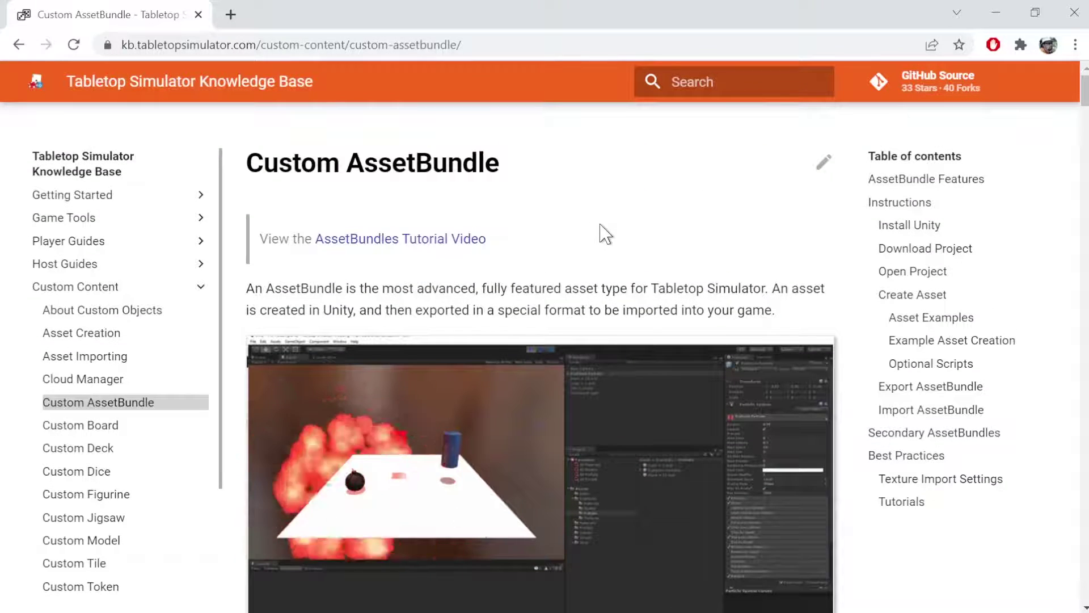
pyautogui.scroll(-1, 601, 230)
pyautogui.scroll(-10, 605, 236)
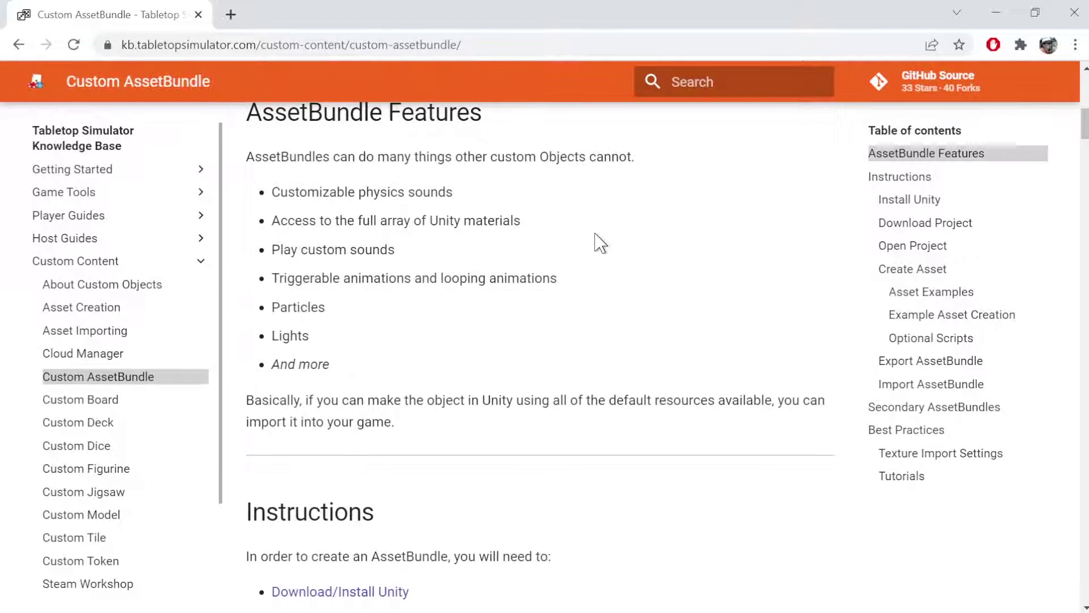
pyautogui.scroll(-4, 595, 236)
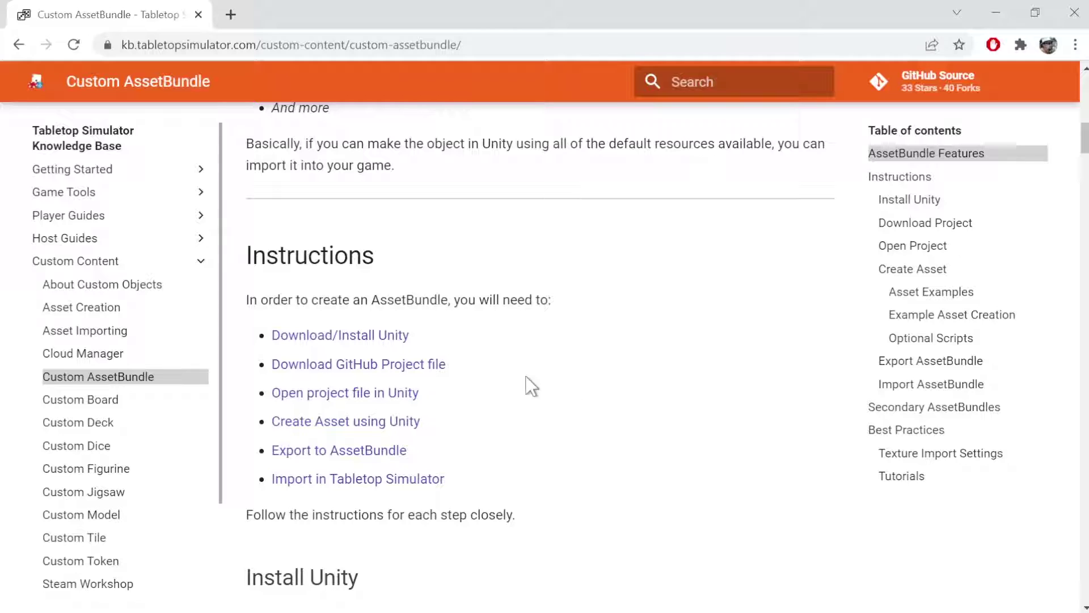
pyautogui.click(366, 339)
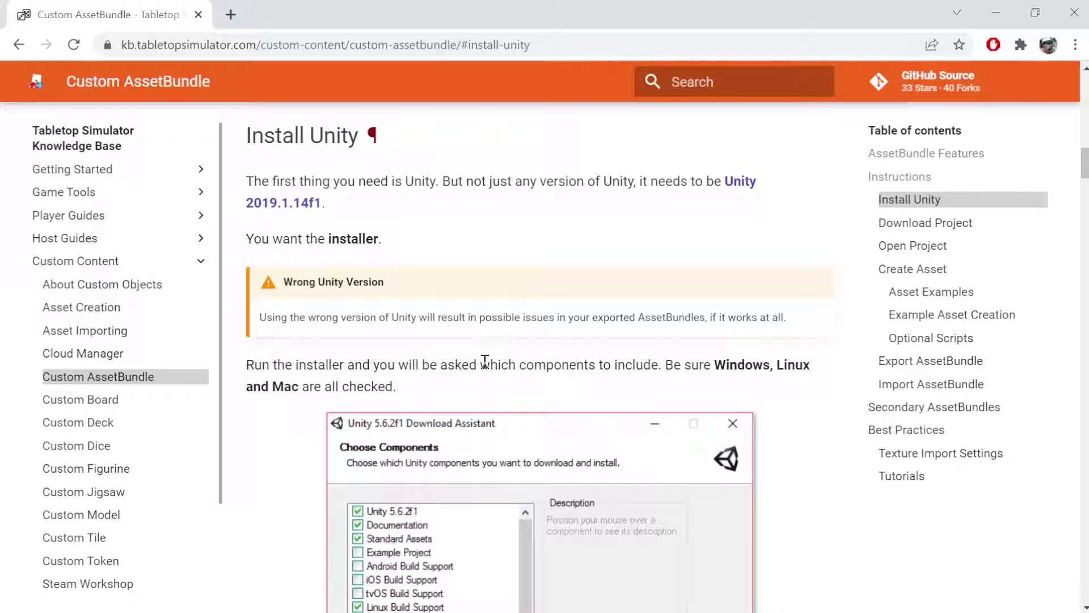
# Step: Open the Unity download archive from the Install Unity section and look through the Unity 2021.x releases
pyautogui.scroll(3, 485, 360)
pyautogui.click(272, 373)
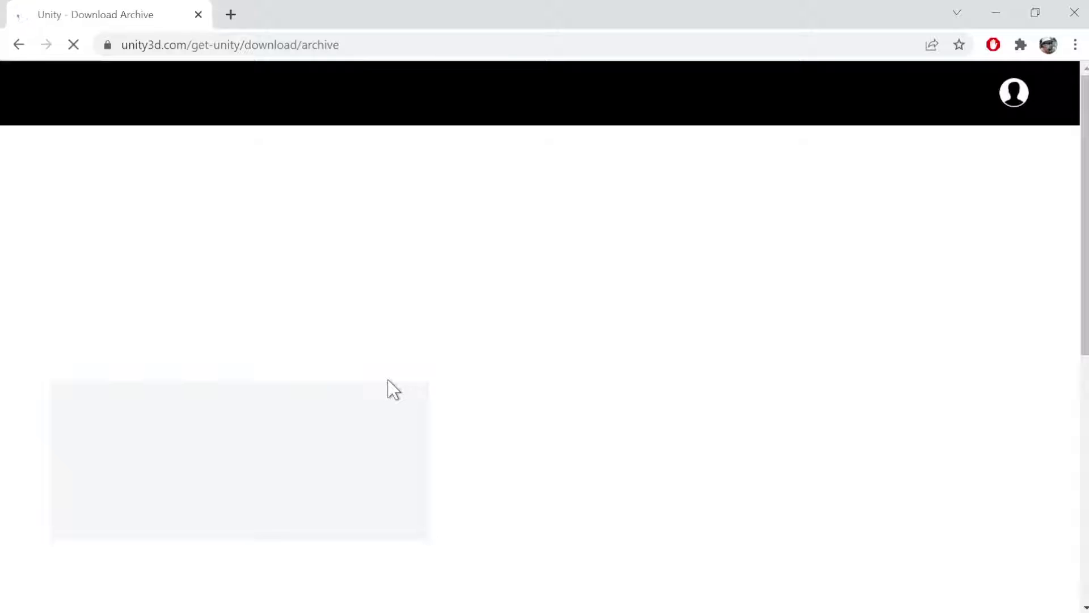
pyautogui.scroll(-10, 267, 349)
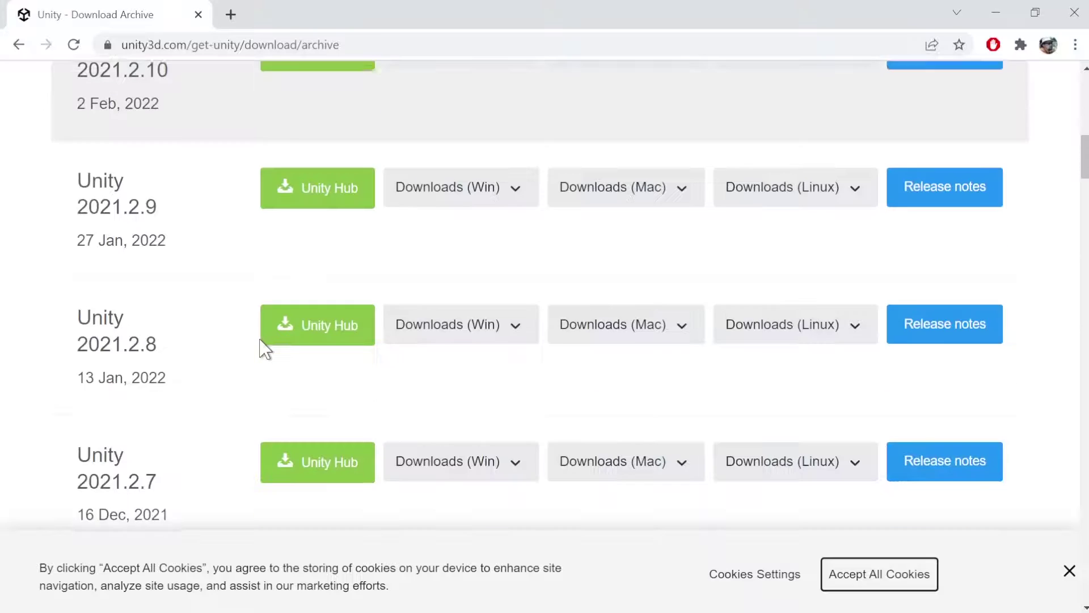
pyautogui.scroll(-3, 226, 403)
pyautogui.scroll(16, 233, 394)
pyautogui.scroll(-20, 236, 404)
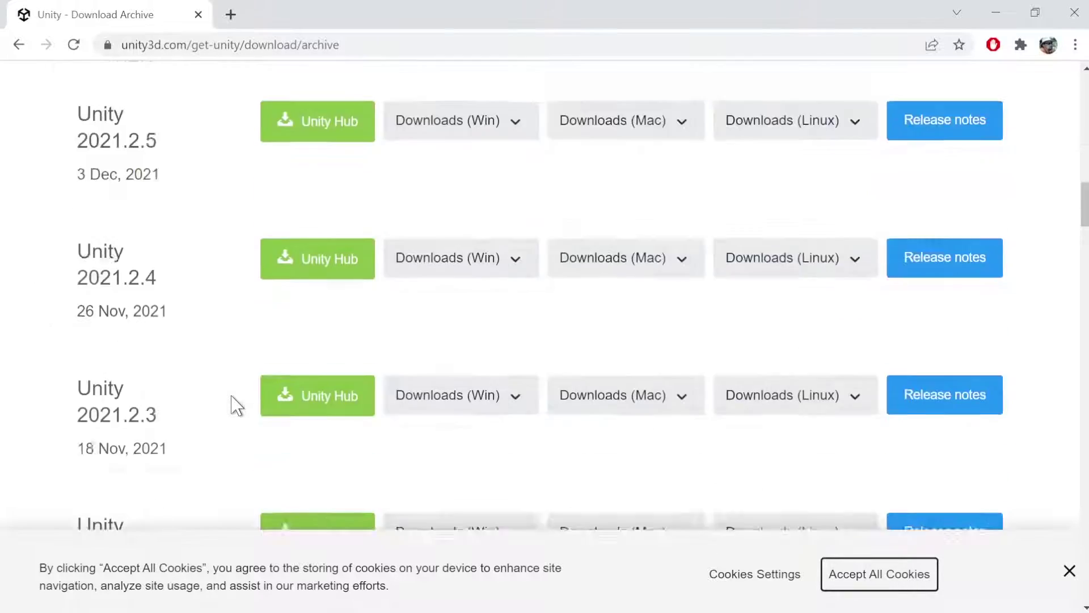
pyautogui.scroll(-20, 241, 403)
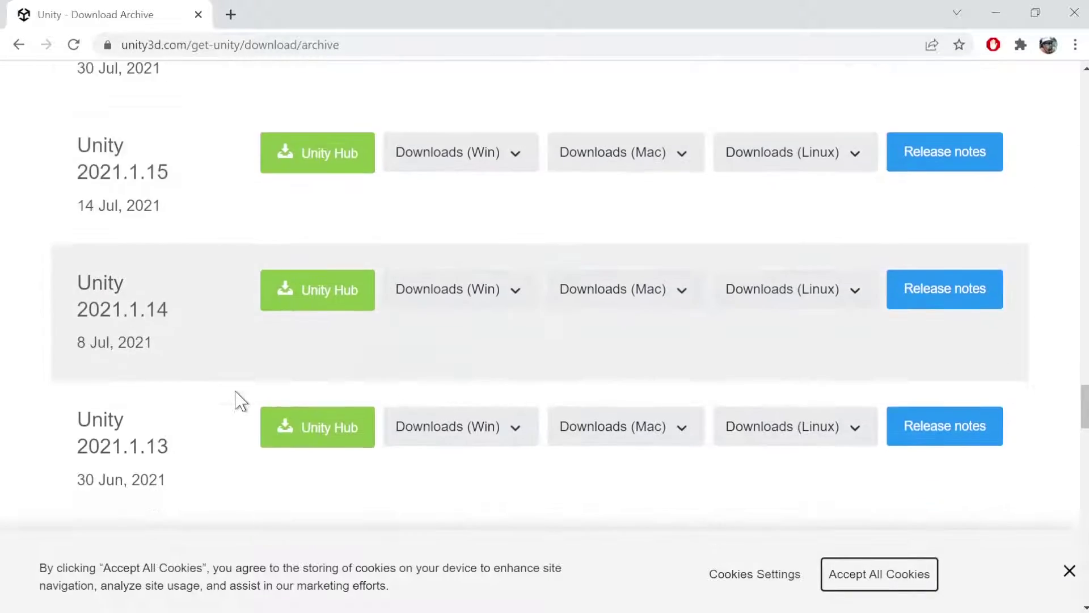
pyautogui.scroll(-5, 239, 398)
# Step: Switch the download archive to the Unity 2019.x releases and look through the list to its end
pyautogui.scroll(20, 238, 398)
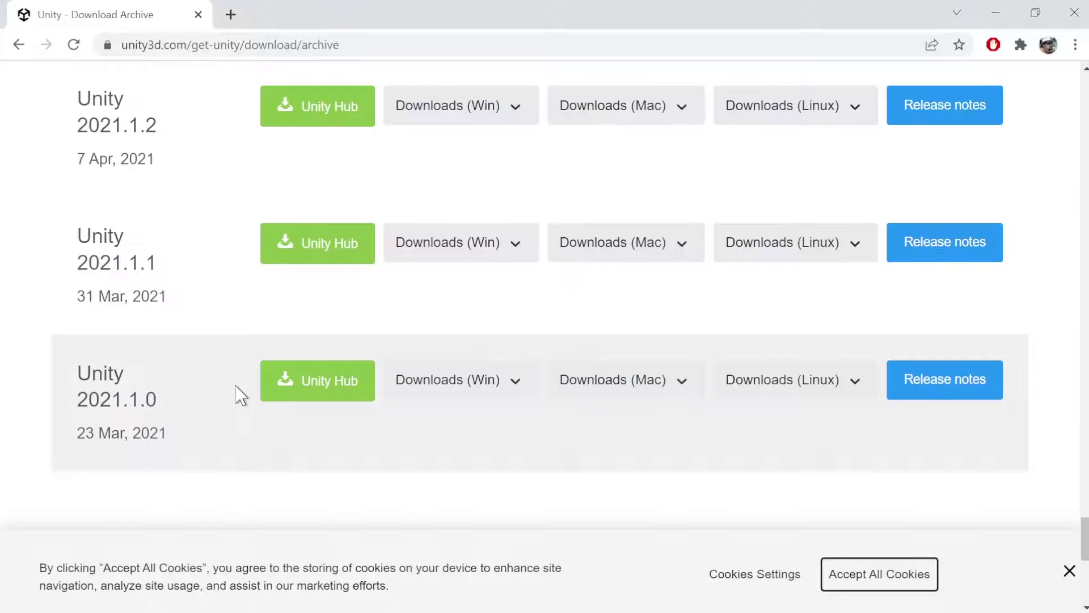
pyautogui.scroll(20, 241, 396)
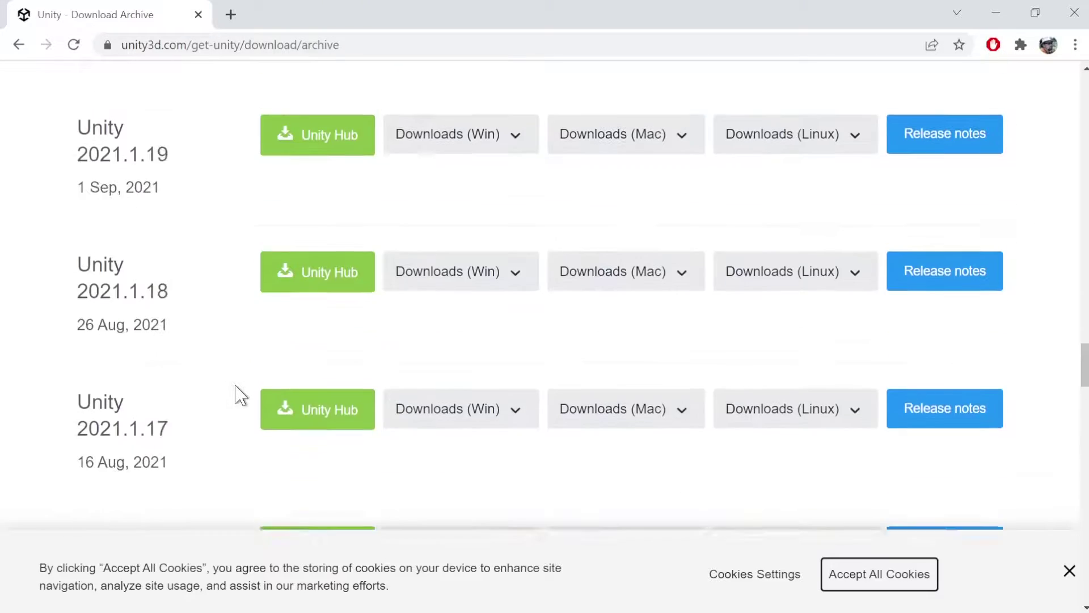
pyautogui.scroll(20, 241, 395)
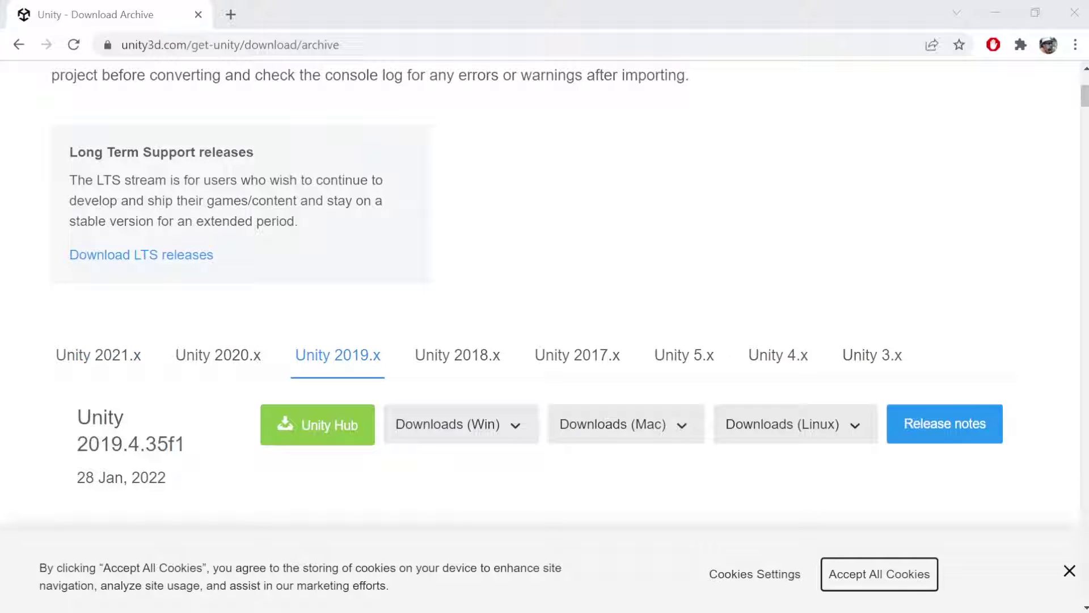
pyautogui.click(540, 211)
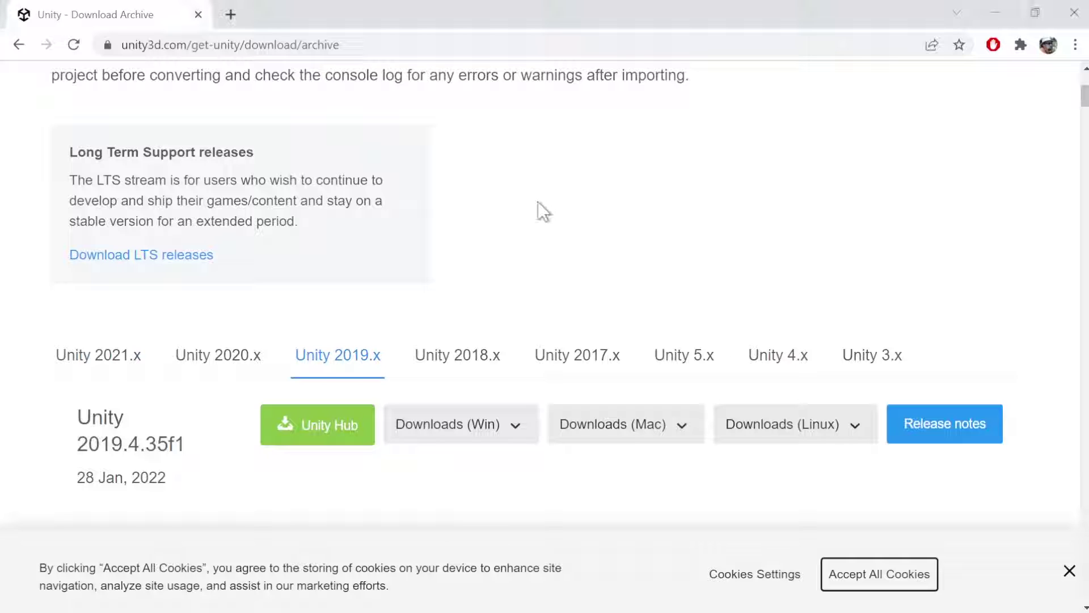
pyautogui.scroll(-10, 187, 377)
pyautogui.press('End')
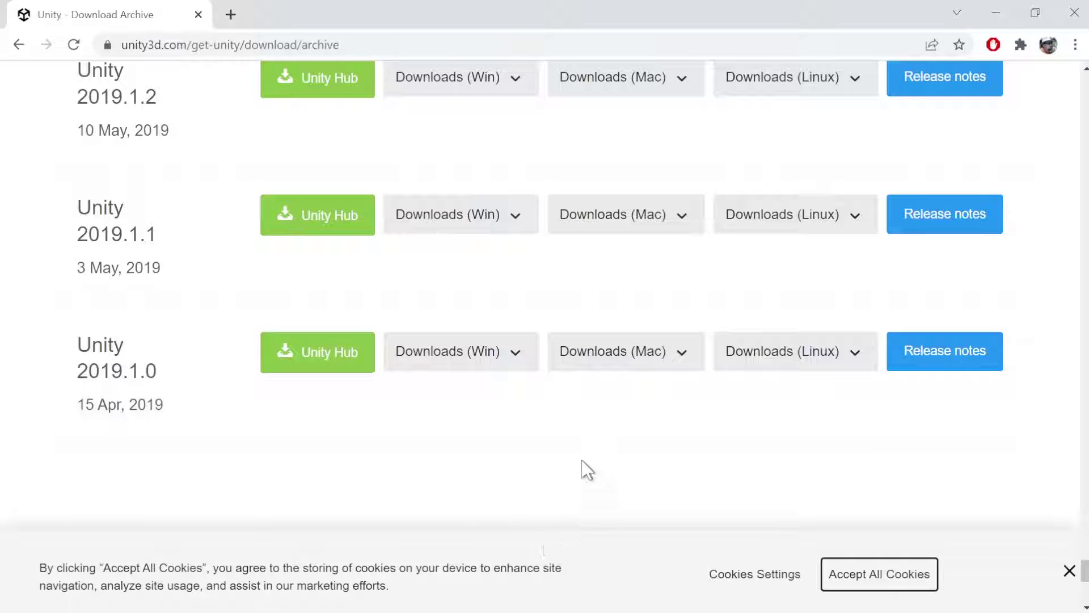
# Step: Return to the Custom AssetBundle guide and read from Install Unity through the Download Project section
pyautogui.hotkey('alt', 'Left')
pyautogui.scroll(15, 504, 307)
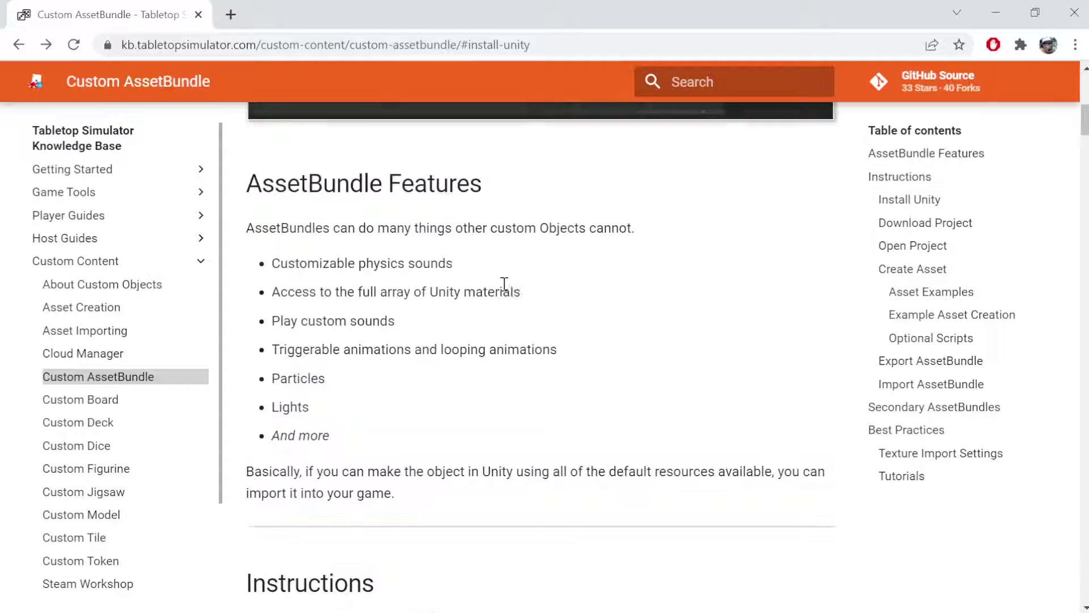
pyautogui.scroll(-9, 505, 287)
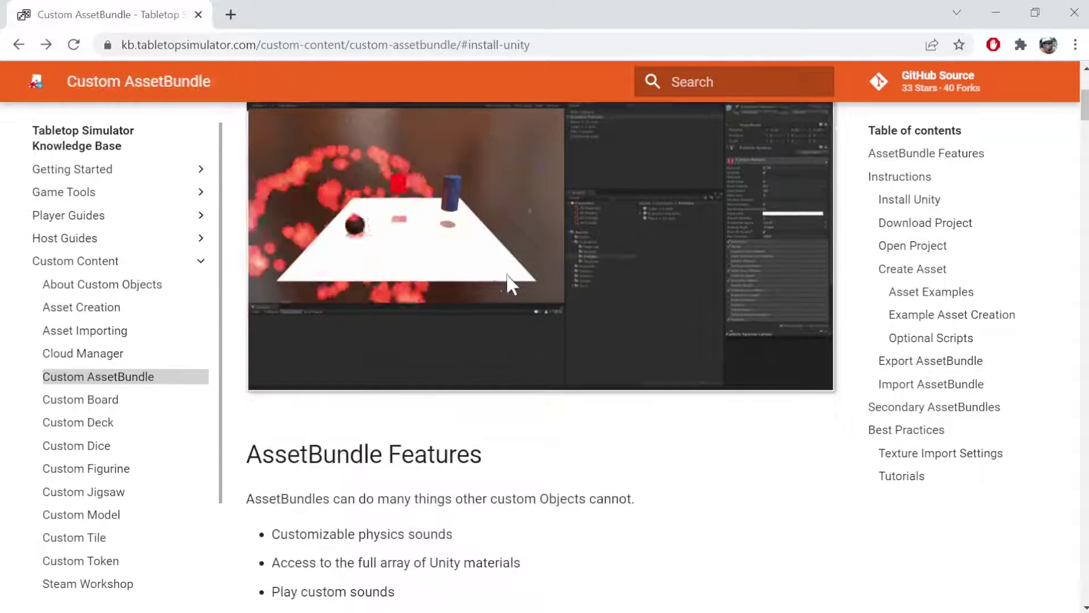
pyautogui.scroll(-9, 503, 282)
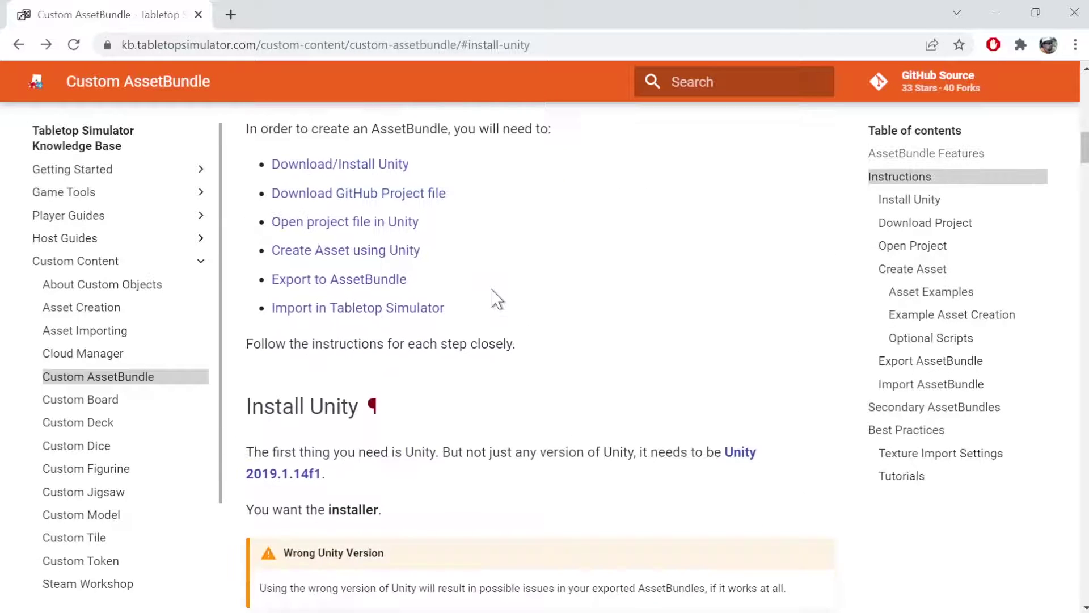
pyautogui.scroll(-3, 503, 248)
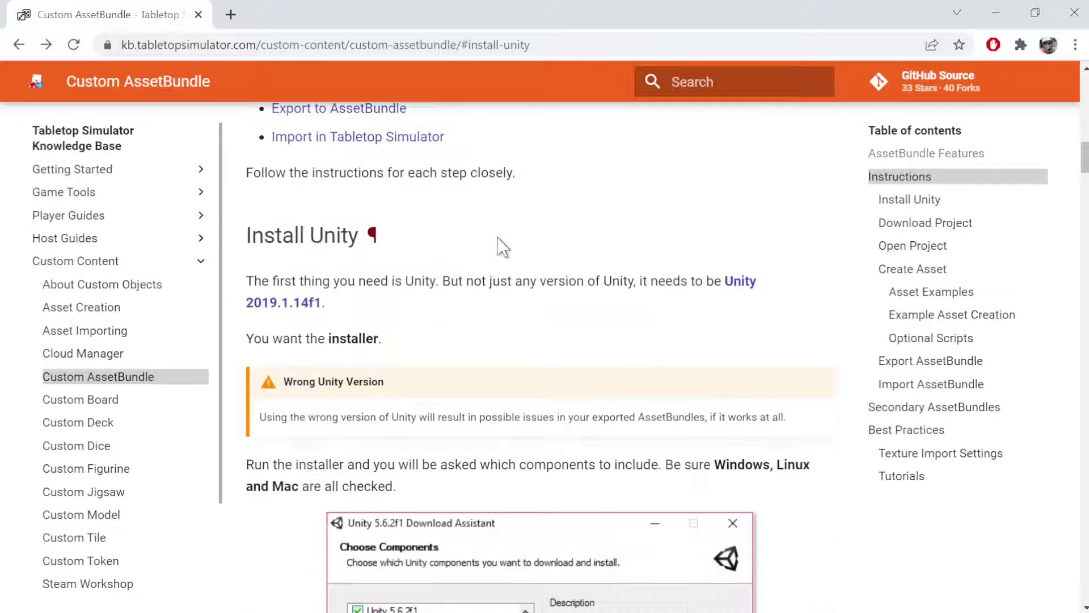
pyautogui.scroll(-2, 493, 232)
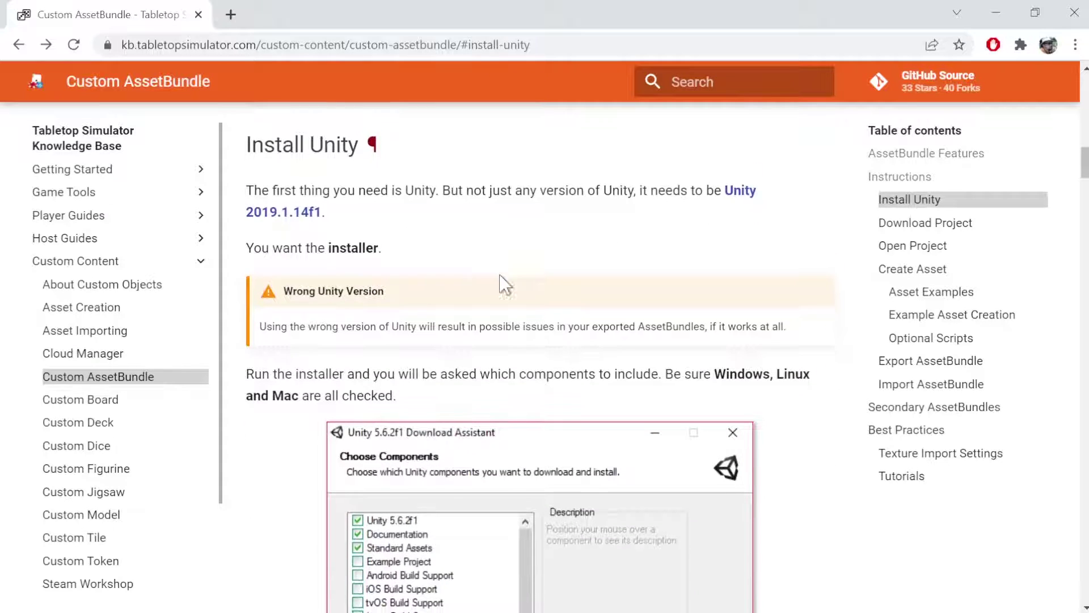
pyautogui.scroll(-7, 499, 272)
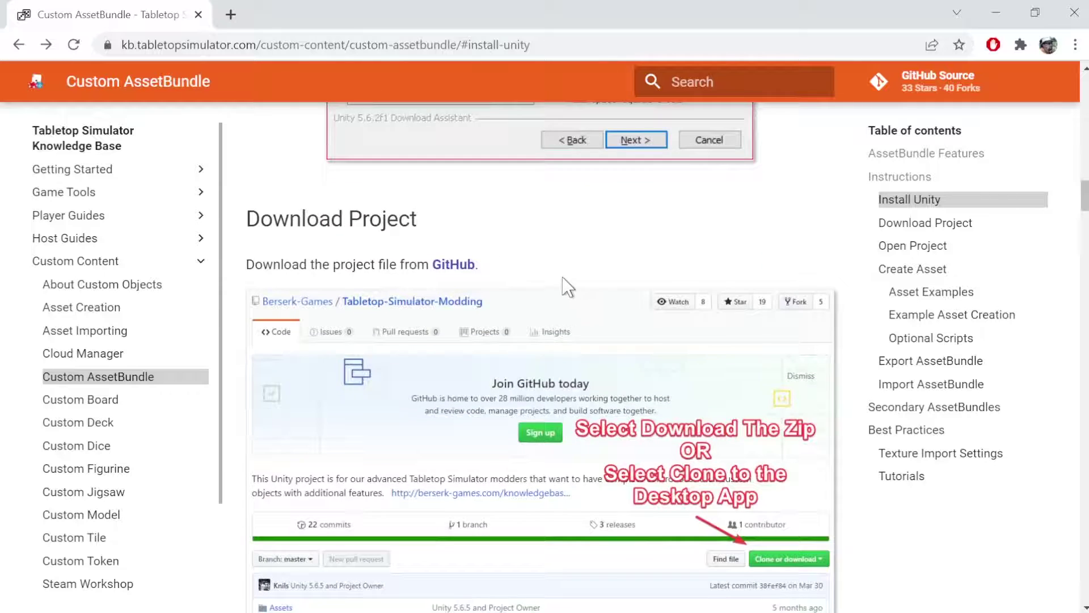
pyautogui.scroll(-3, 558, 281)
pyautogui.scroll(2, 493, 267)
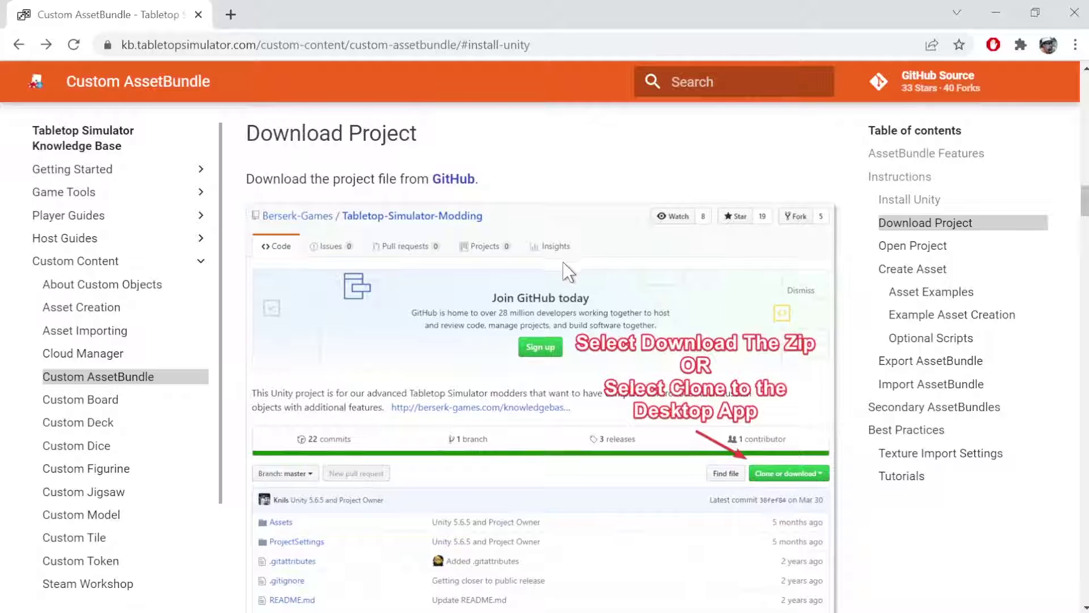
# Step: Open the Tabletop-Simulator-Modding repository on GitHub and view its clone and ZIP download options
pyautogui.click(460, 179)
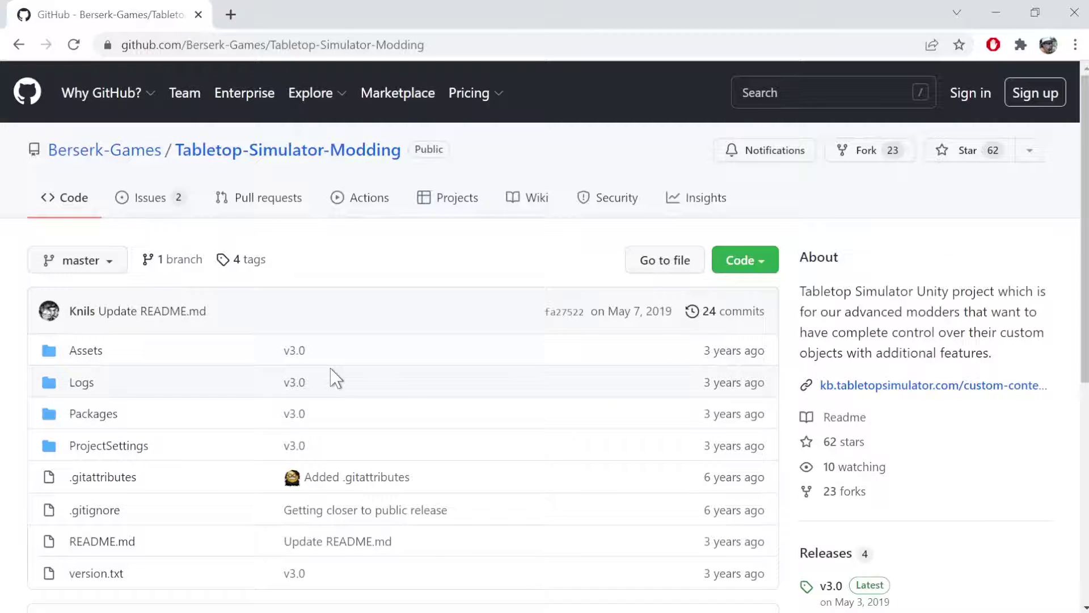
pyautogui.scroll(-3, 401, 381)
pyautogui.scroll(2, 624, 284)
pyautogui.click(761, 210)
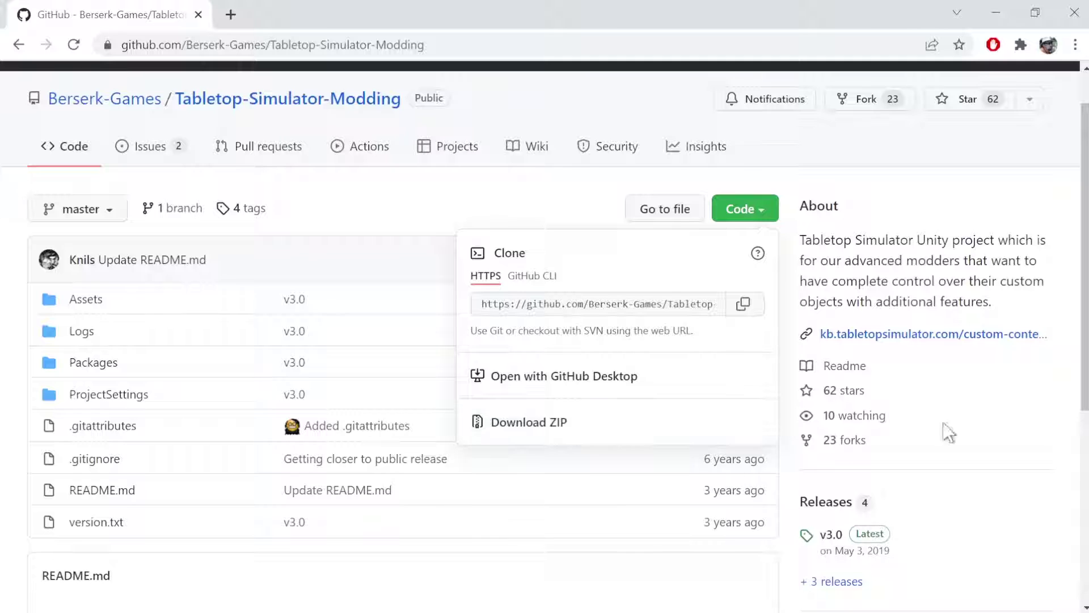
pyautogui.click(849, 162)
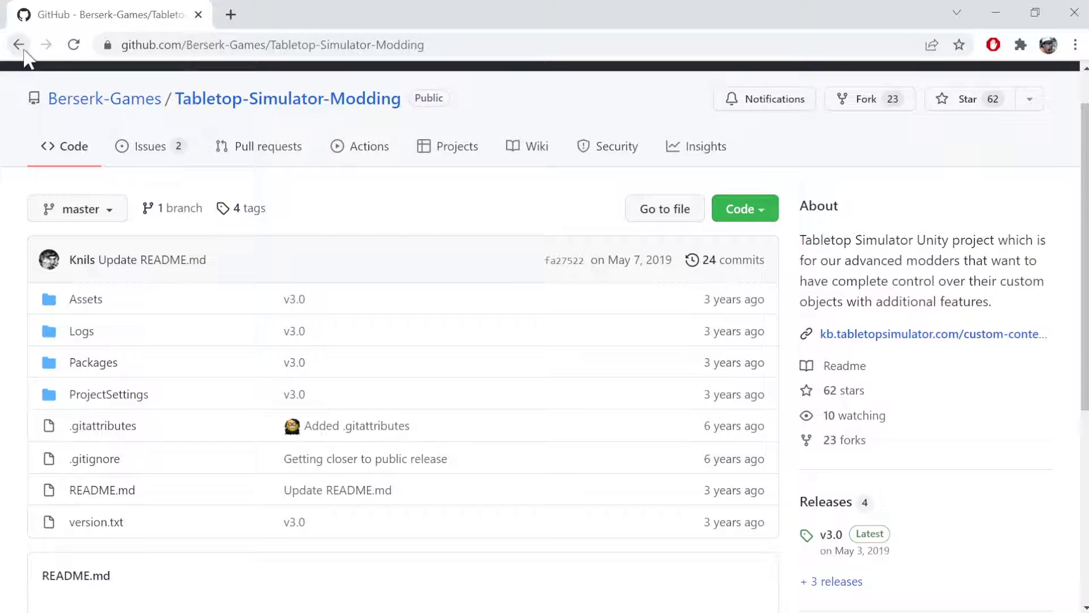
# Step: Go back to the Custom AssetBundle guide and review the component selection for the Unity installer
pyautogui.click(19, 45)
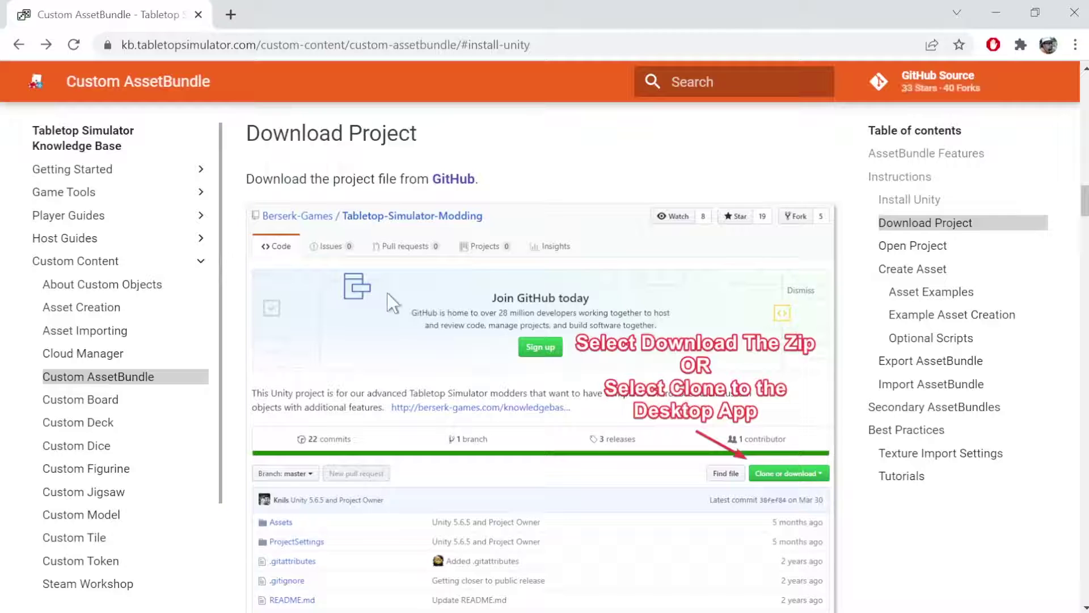
pyautogui.scroll(6, 363, 314)
pyautogui.scroll(-3, 519, 391)
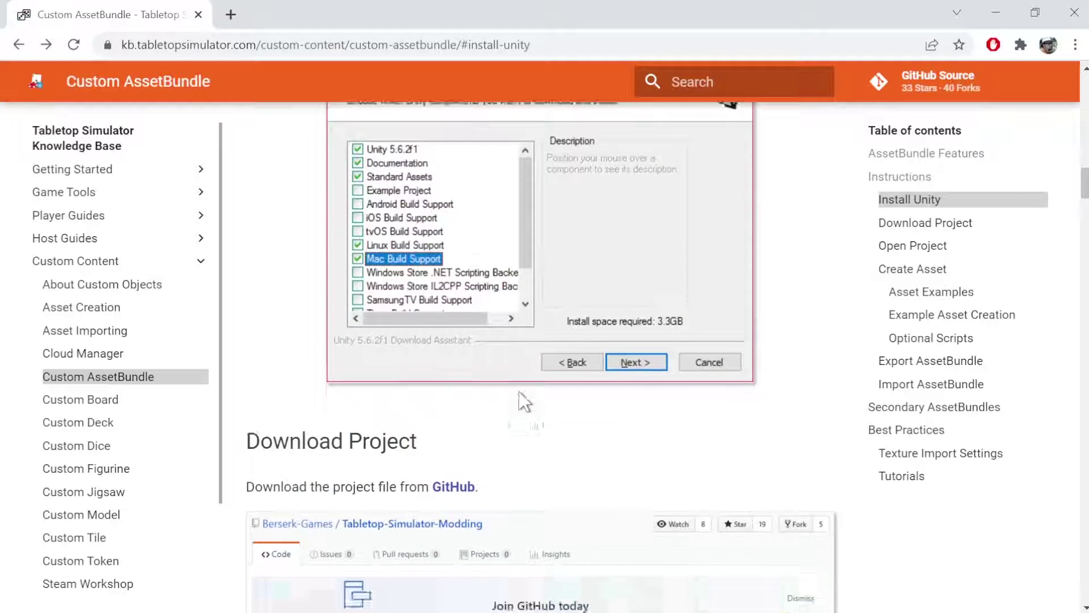
pyautogui.scroll(4, 519, 389)
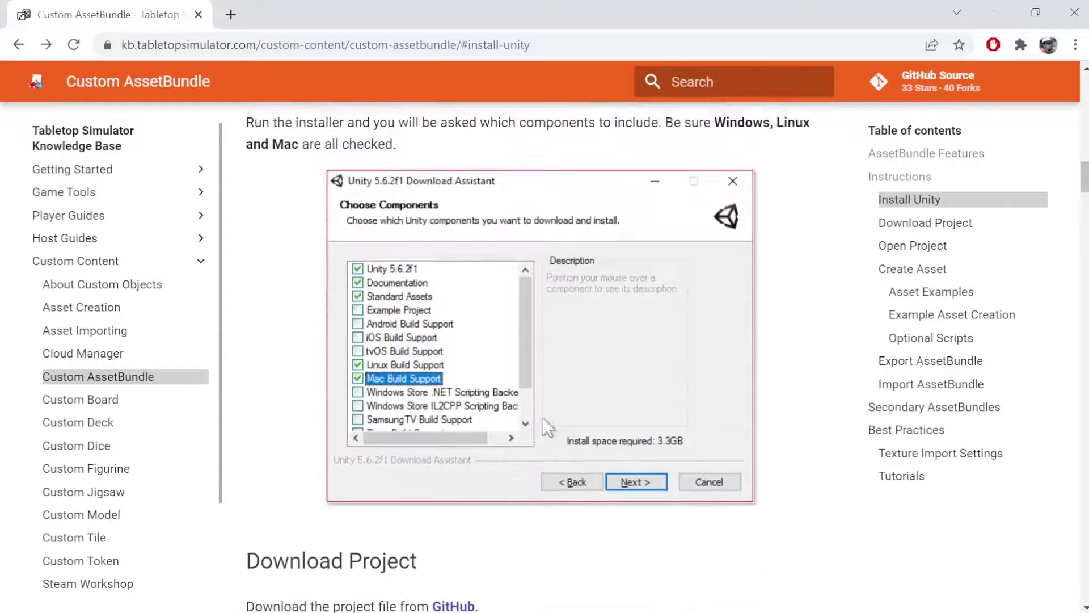
# Step: Look back over the Custom AssetBundle guide's introduction and its list of instructions for creating an AssetBundle
pyautogui.scroll(-3, 532, 499)
pyautogui.scroll(12, 547, 491)
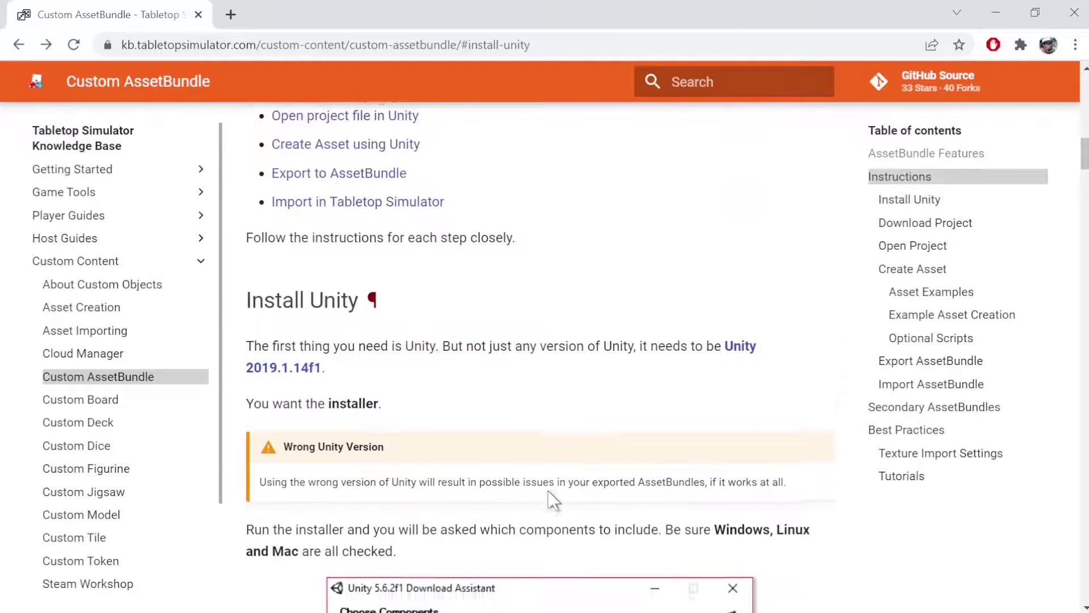
pyautogui.scroll(15, 707, 513)
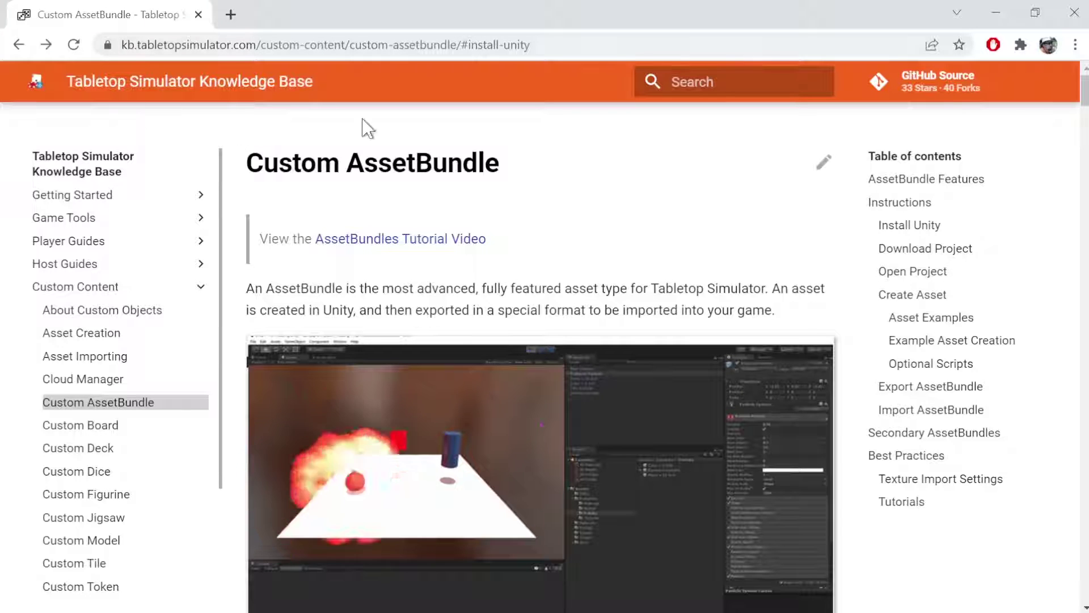
pyautogui.scroll(-18, 502, 306)
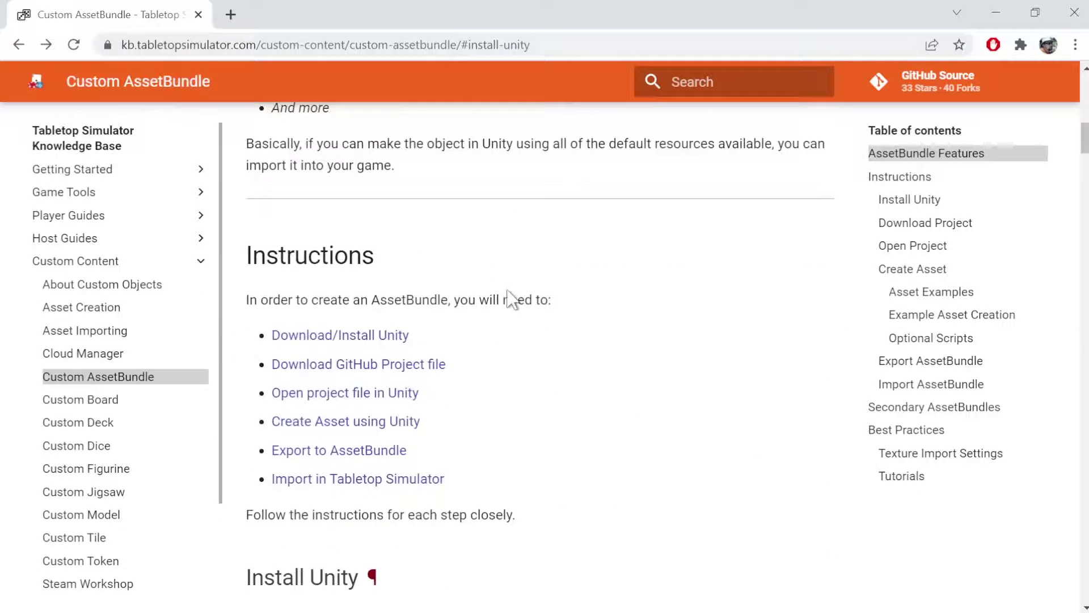
pyautogui.scroll(-3, 619, 312)
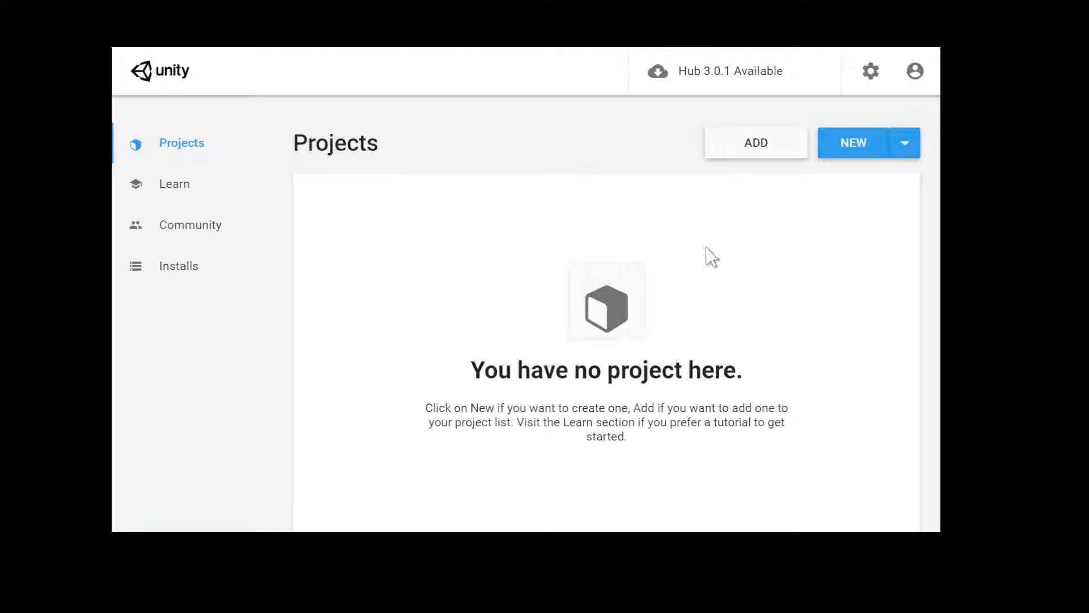
# Step: Switch to Unity Hub, add the Tabletop-Simulator-Modding-master project and open it
pyautogui.click(751, 149)
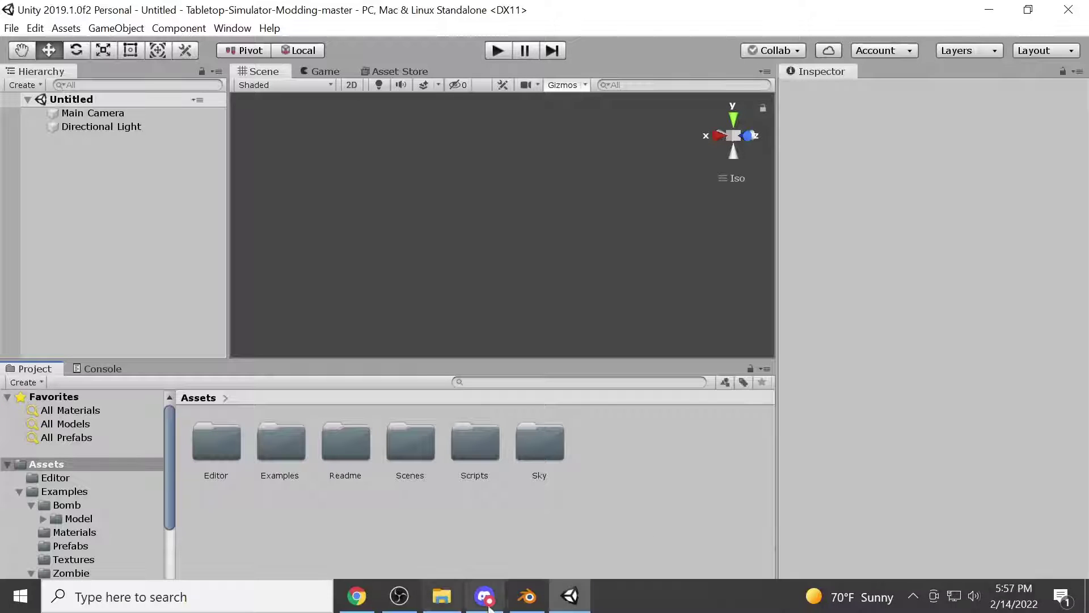
# Step: Switch to Blender and export the posed Sam Houston figure in Wavefront format to the root of drive D: as sam project.obj
pyautogui.click(528, 597)
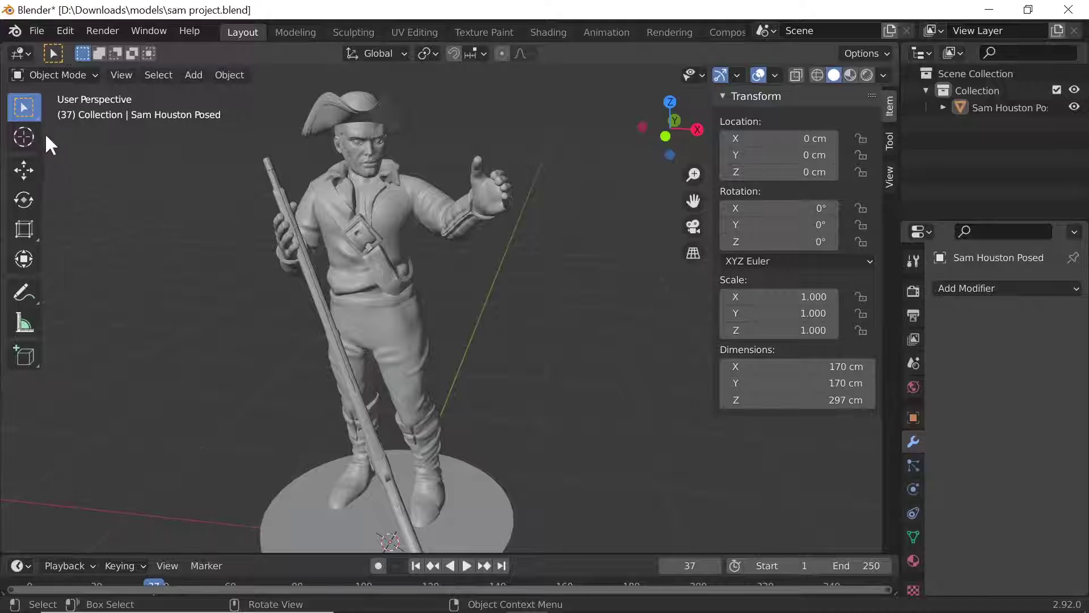
pyautogui.click(39, 30)
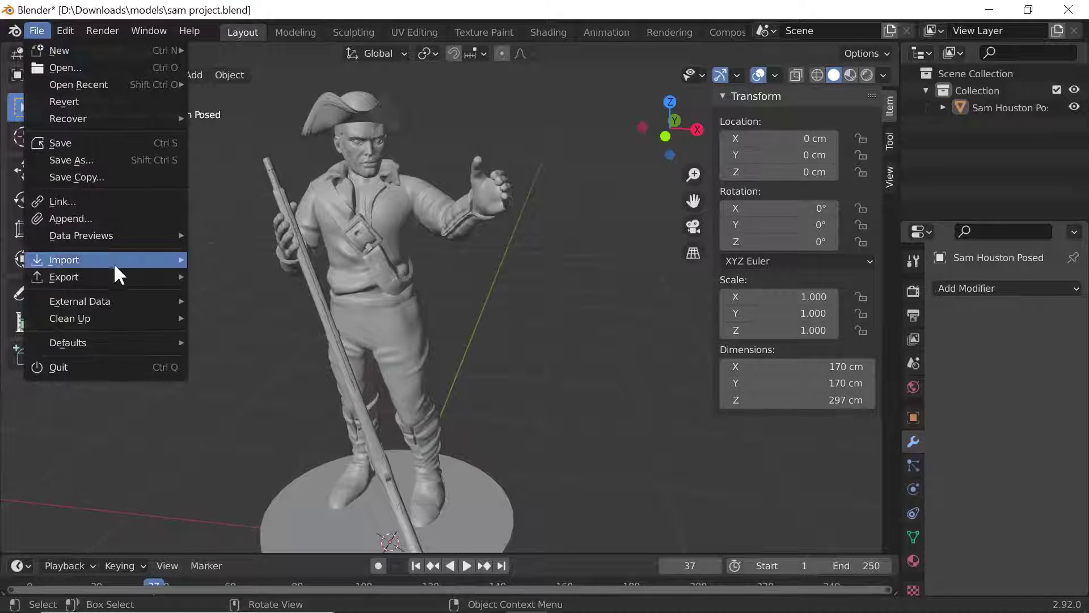
pyautogui.moveTo(115, 276)
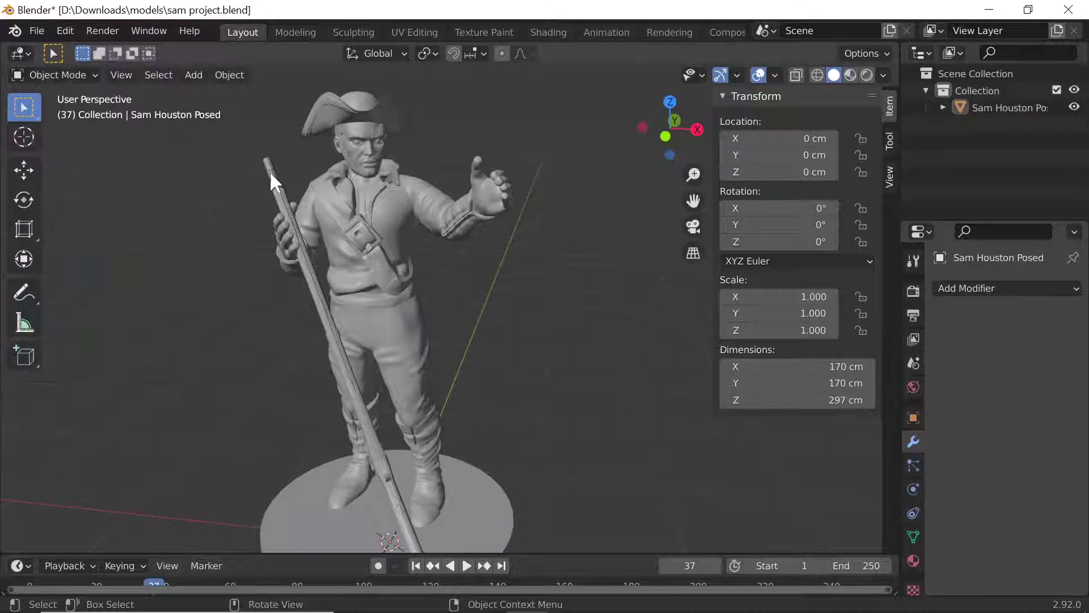
pyautogui.click(396, 243)
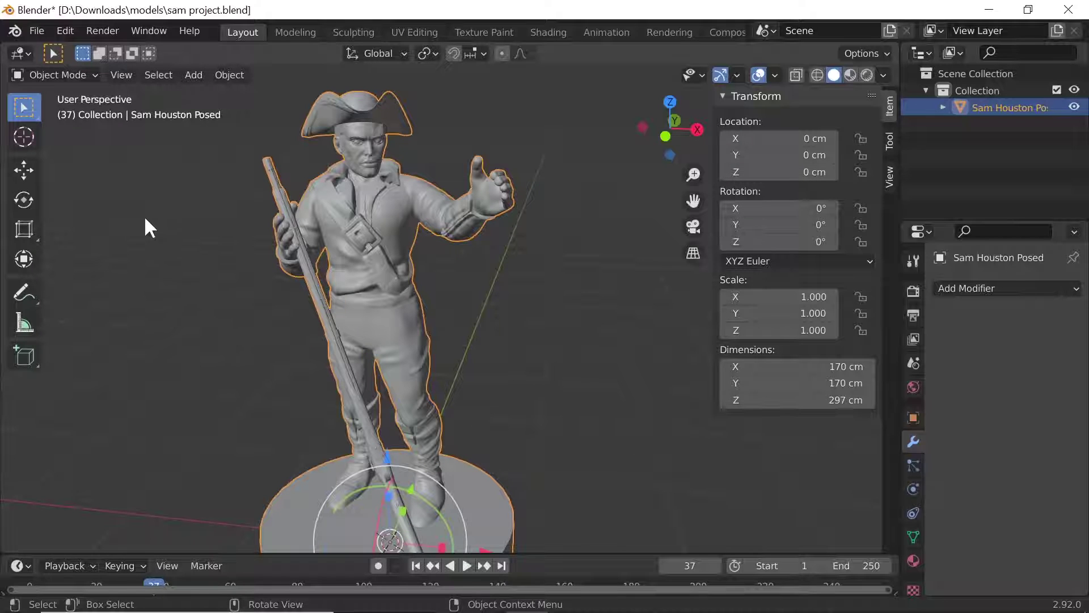
pyautogui.click(37, 34)
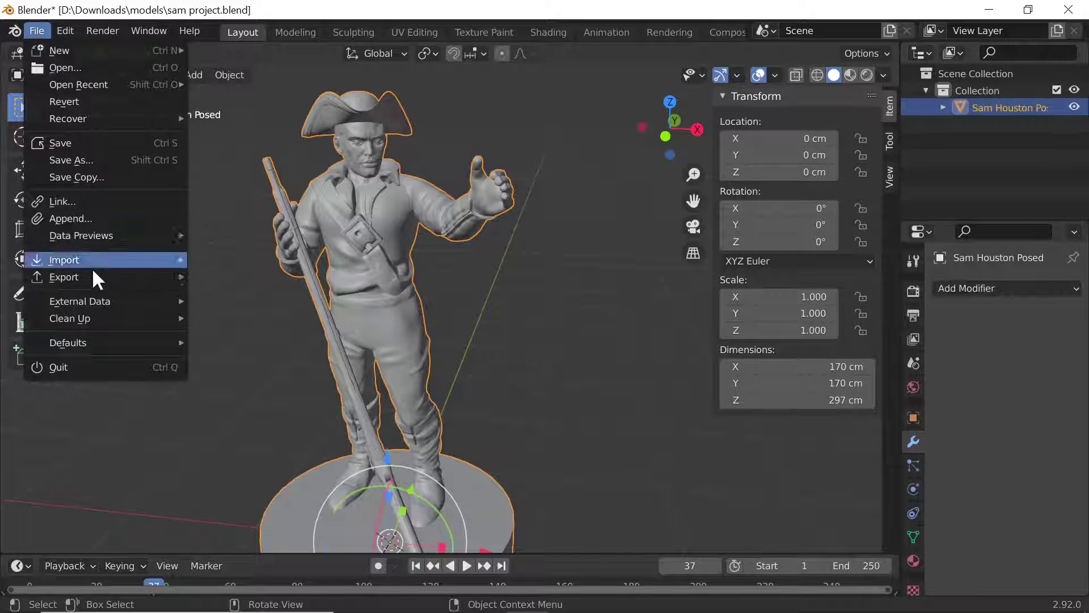
pyautogui.moveTo(107, 276)
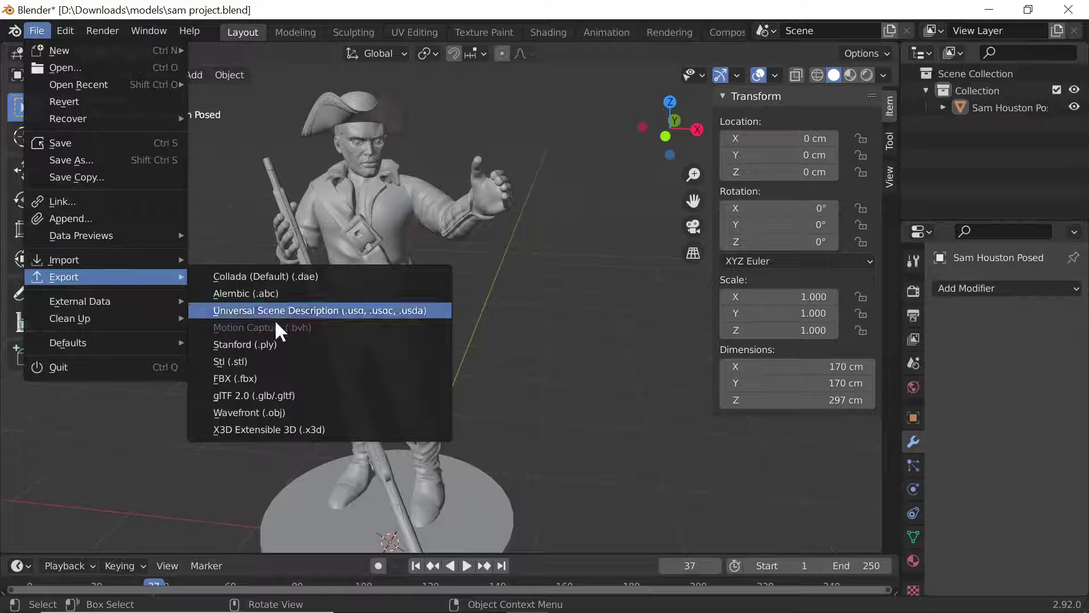
pyautogui.click(298, 413)
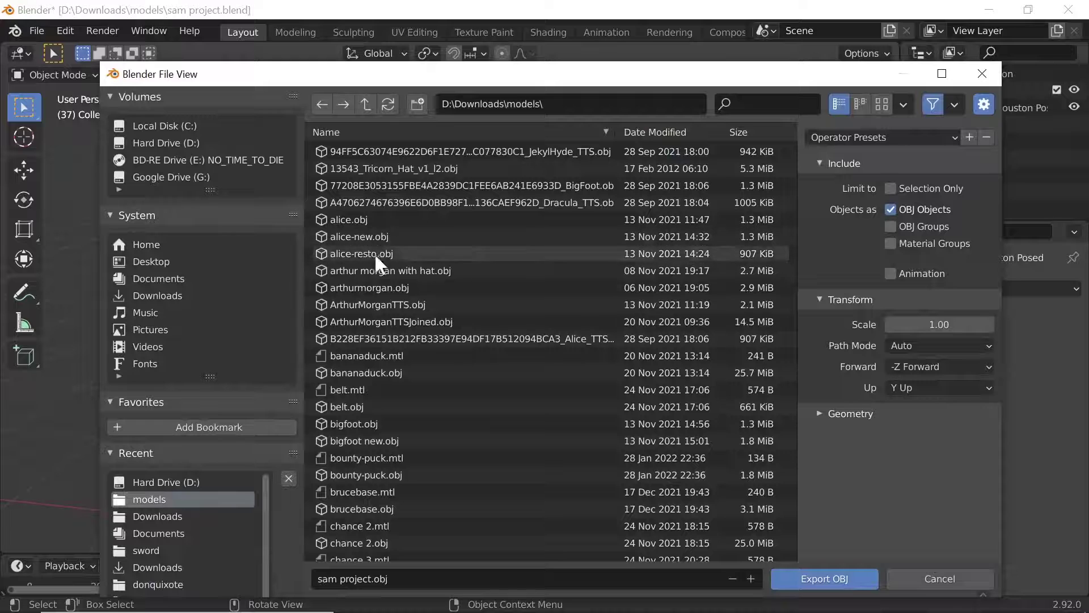
pyautogui.click(189, 144)
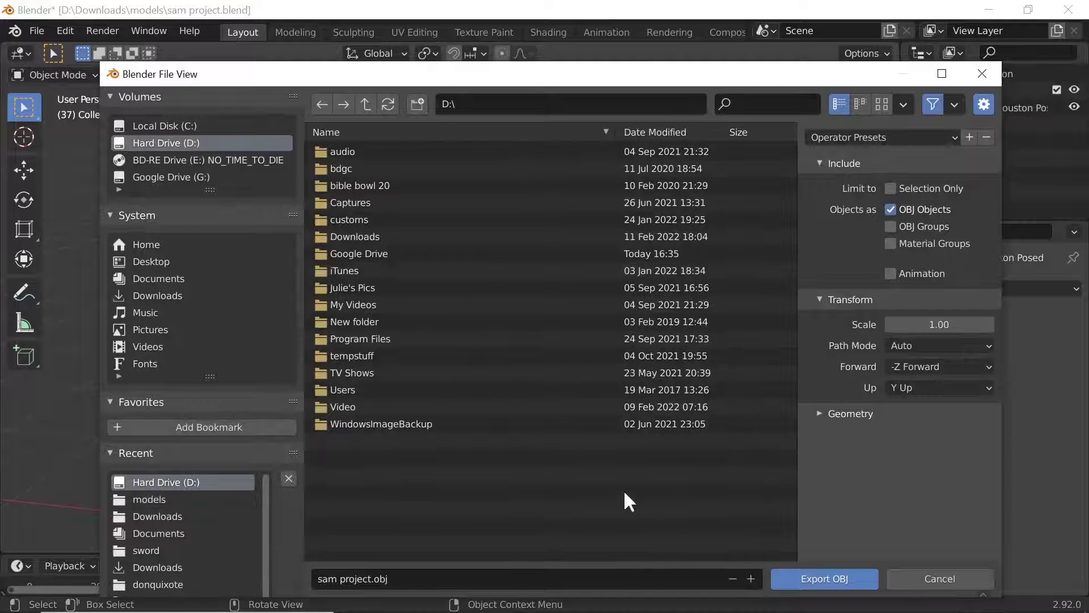
pyautogui.click(836, 578)
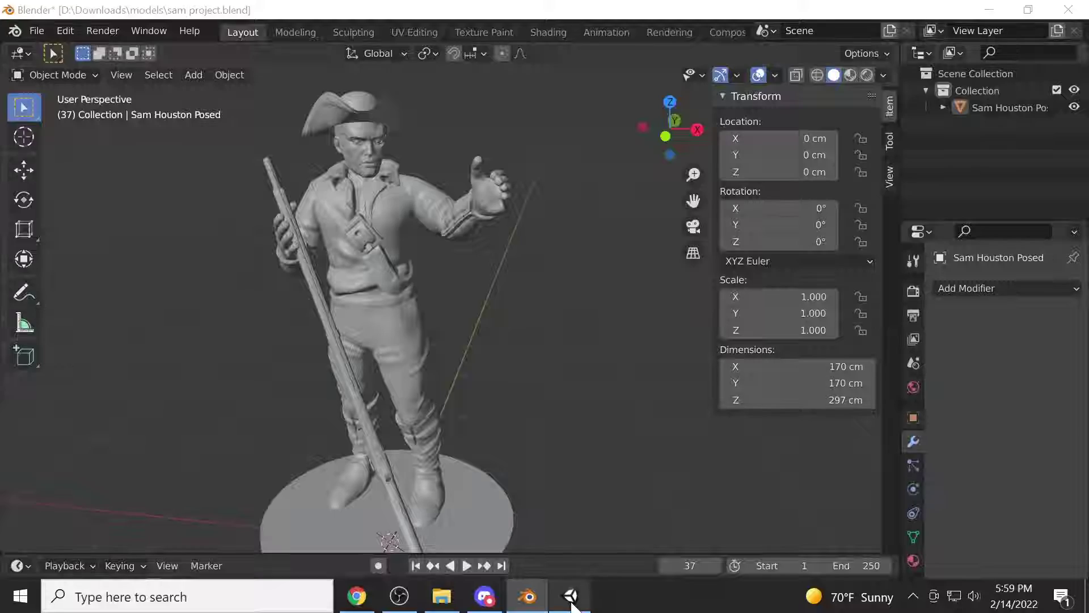
# Step: Switch back to Unity and import sam project.obj from drive D: into the project's Assets folder
pyautogui.click(572, 605)
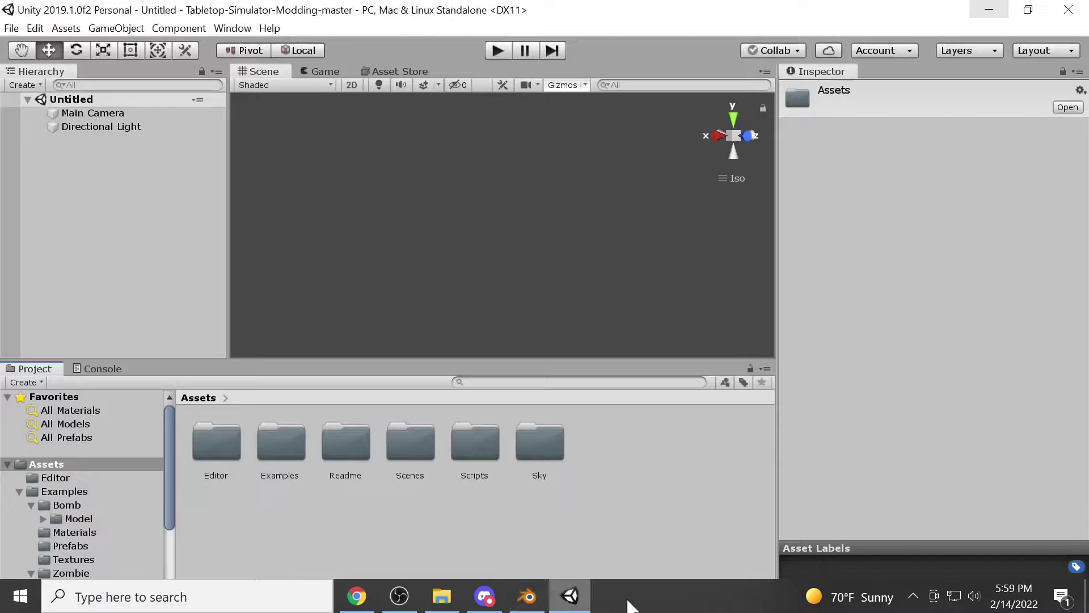
pyautogui.rightClick(616, 464)
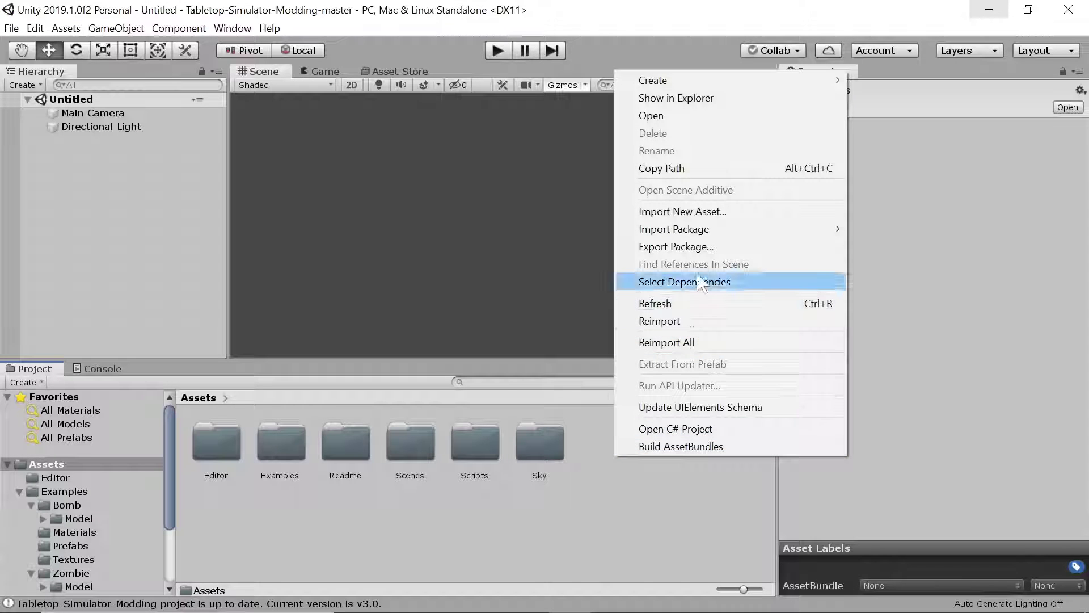
pyautogui.click(702, 213)
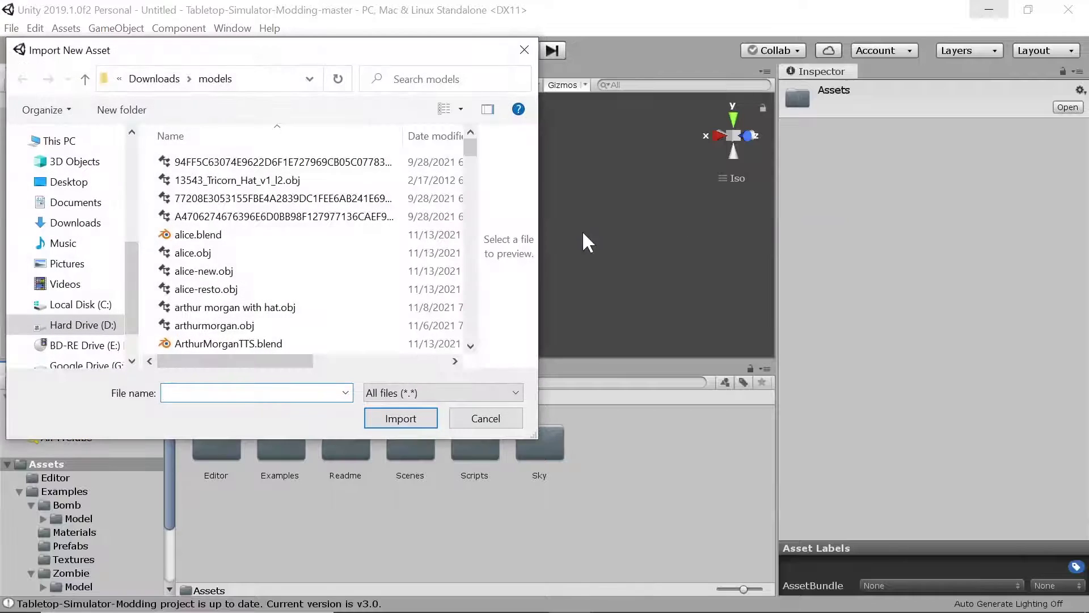
pyautogui.click(85, 325)
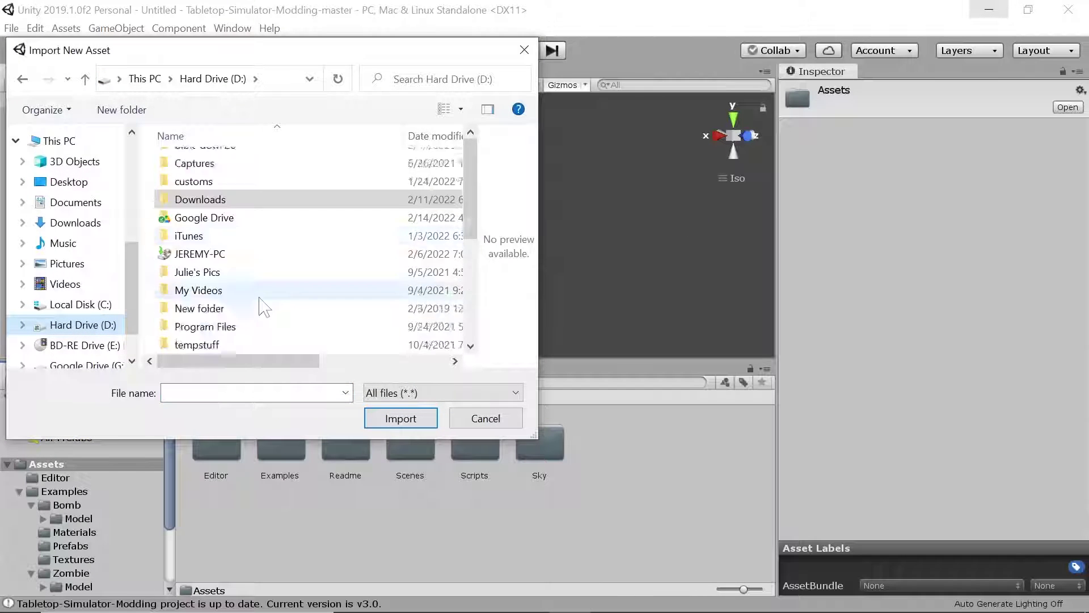
pyautogui.scroll(-3, 264, 306)
pyautogui.click(238, 326)
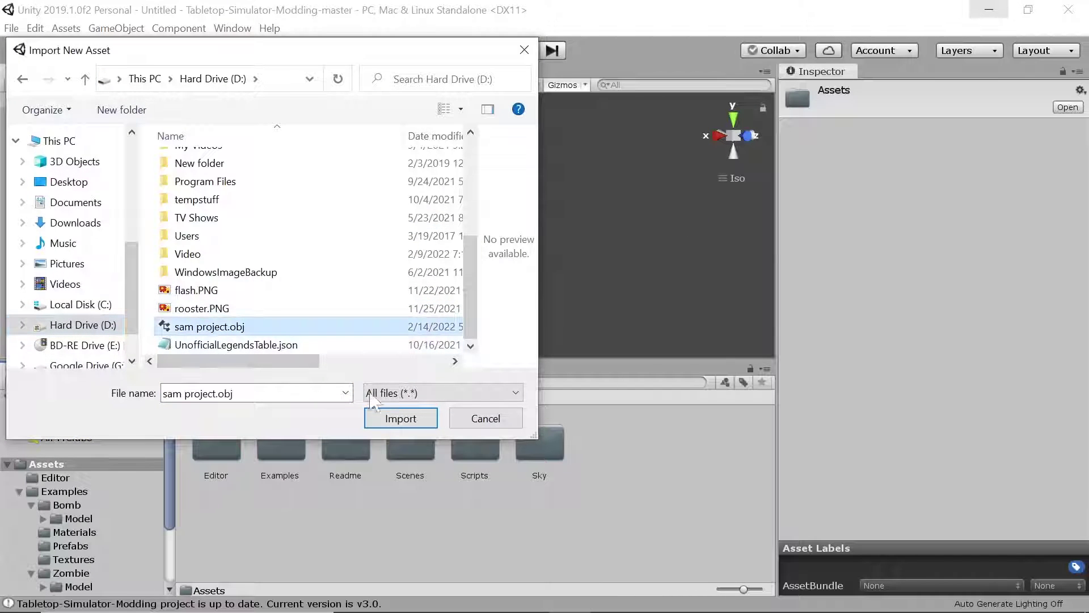
pyautogui.click(400, 418)
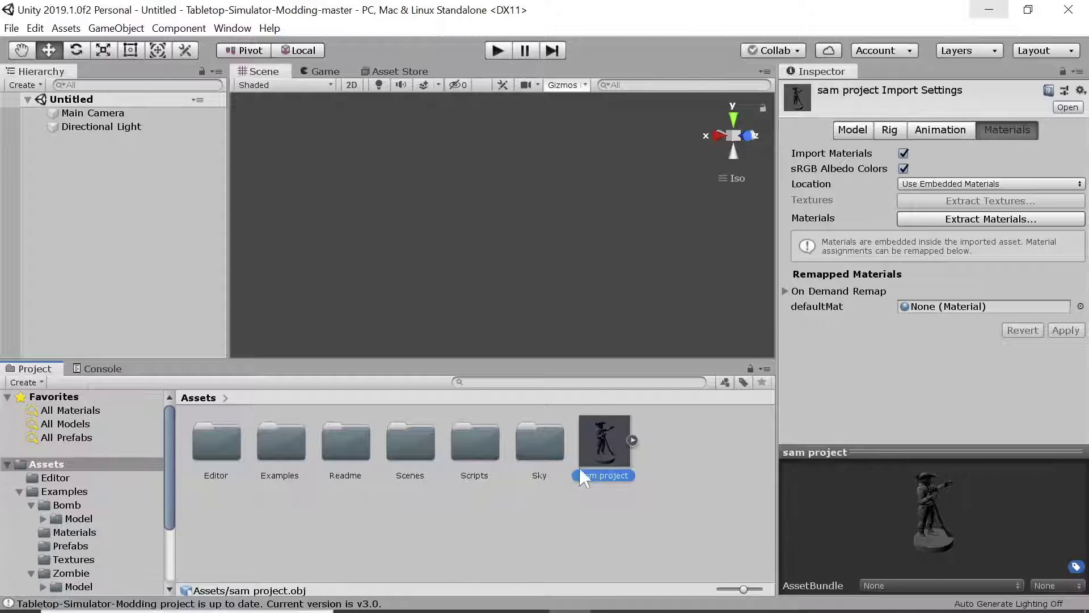
# Step: Place the sam project model in the scene and inspect it from a slightly different angle
pyautogui.moveTo(600, 453); pyautogui.dragTo(506, 332)
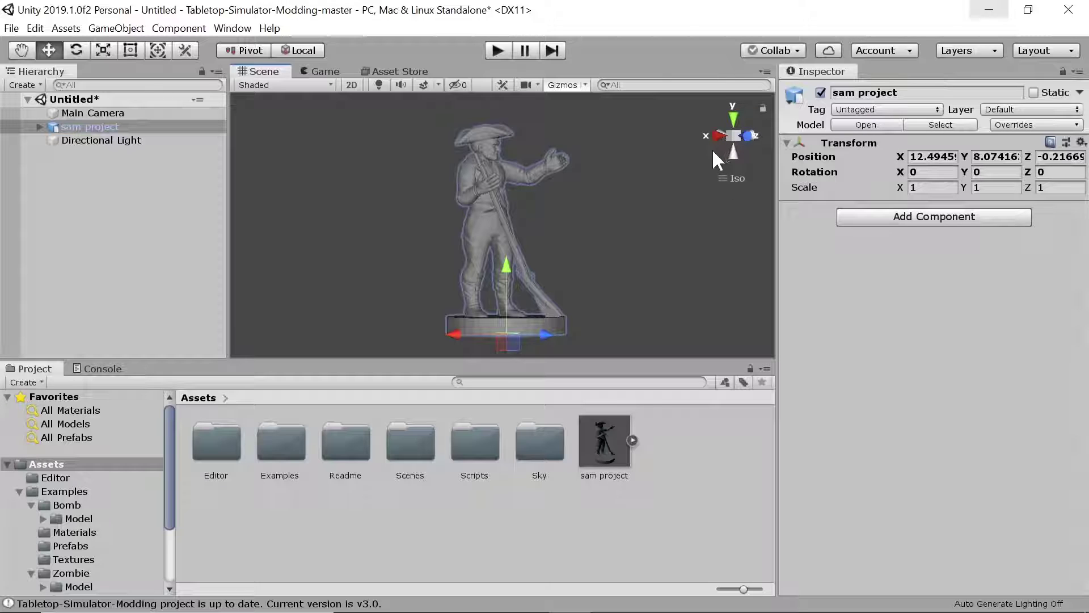
pyautogui.keyDown('alt'); pyautogui.moveTo(715, 230); pyautogui.dragTo(680, 260); pyautogui.keyUp('alt')
pyautogui.click(441, 513)
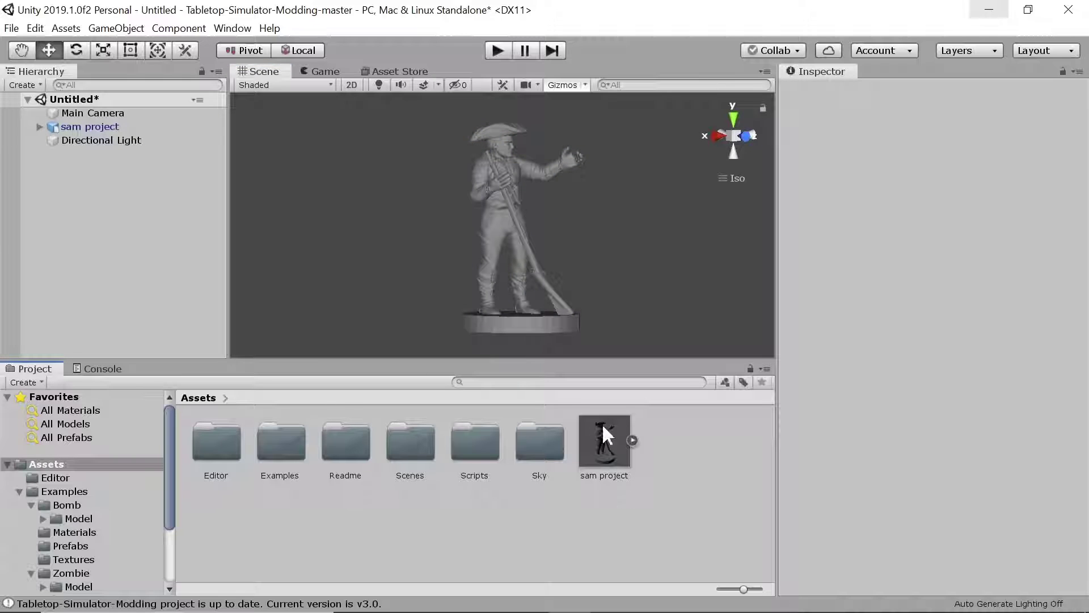
pyautogui.click(521, 216)
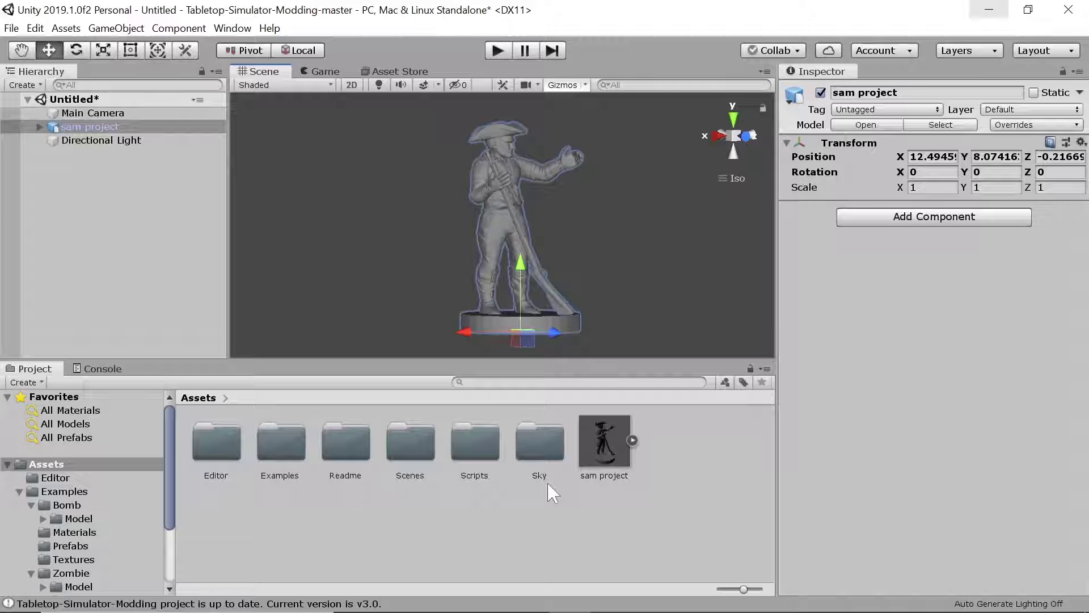
pyautogui.click(613, 561)
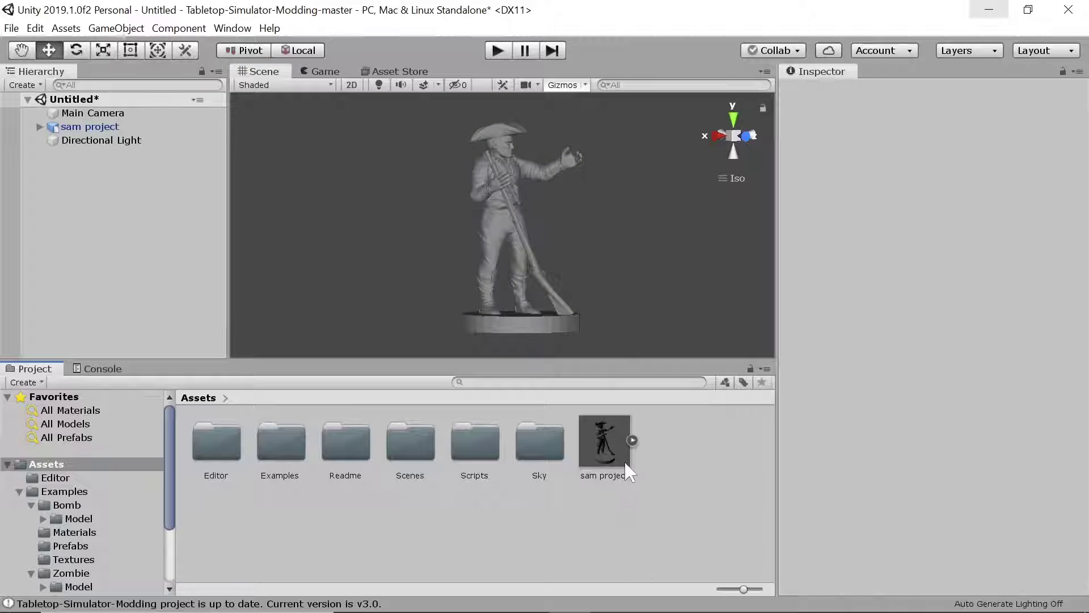
# Step: Create a prefab variant from the sam project asset, keeping the suggested name
pyautogui.click(607, 450)
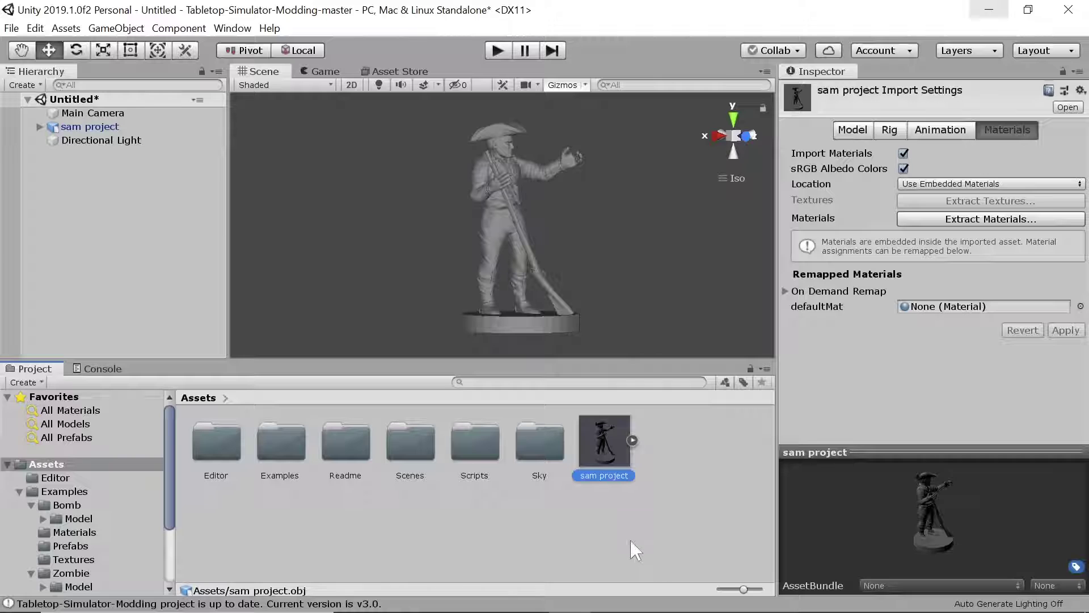
pyautogui.click(538, 530)
pyautogui.click(601, 433)
pyautogui.rightClick(600, 440)
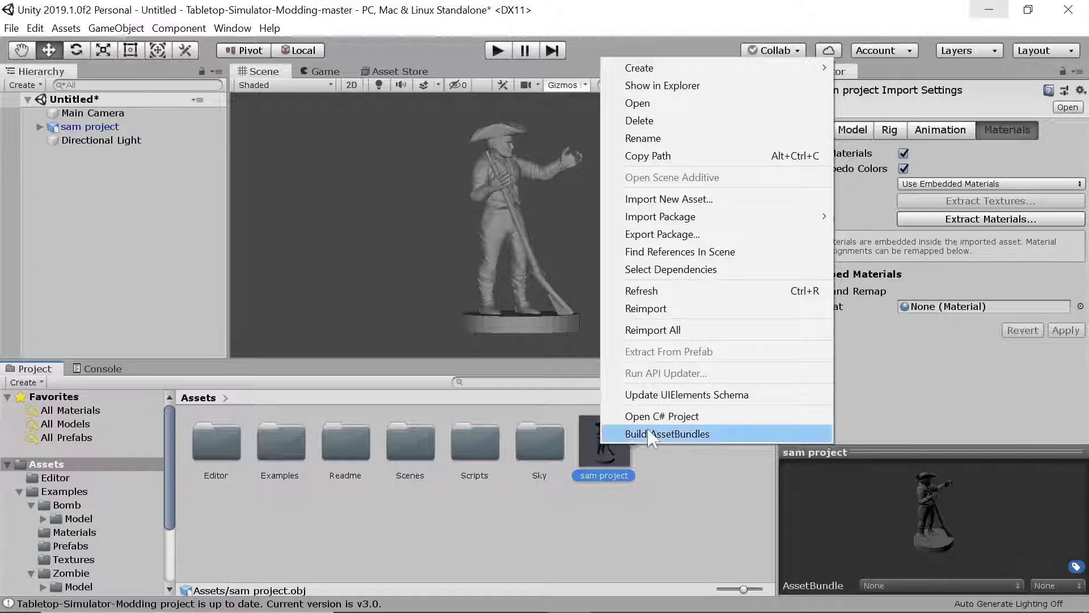
pyautogui.moveTo(683, 67)
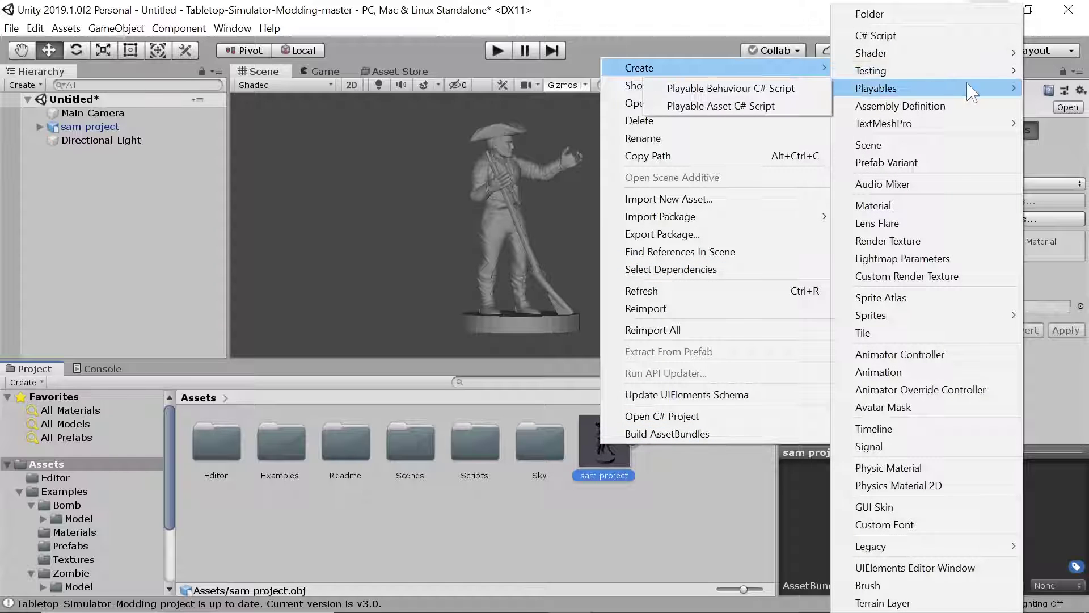
pyautogui.click(905, 165)
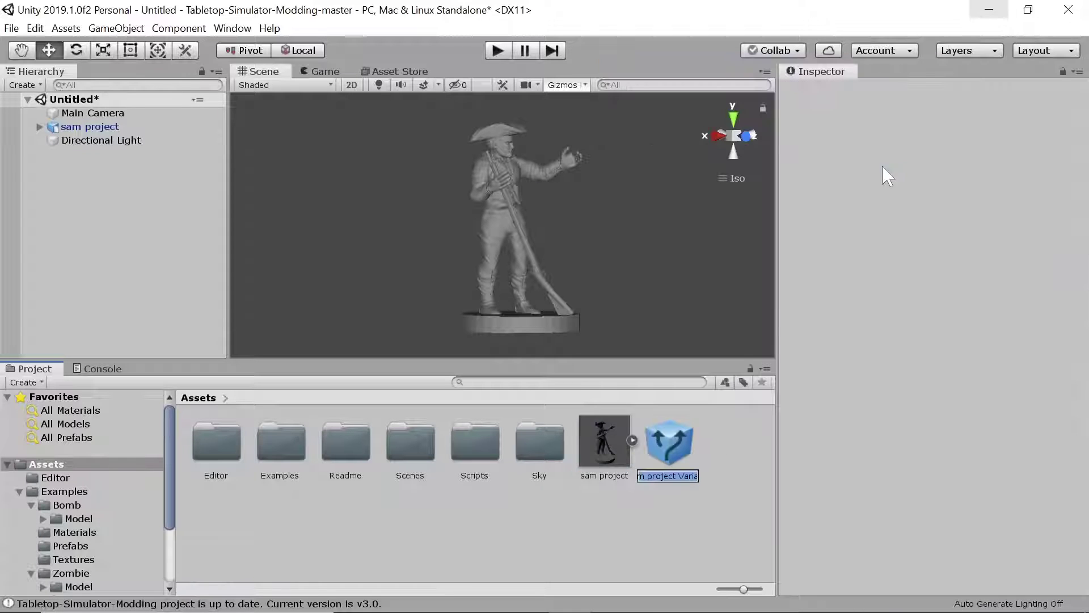
pyautogui.press('Return')
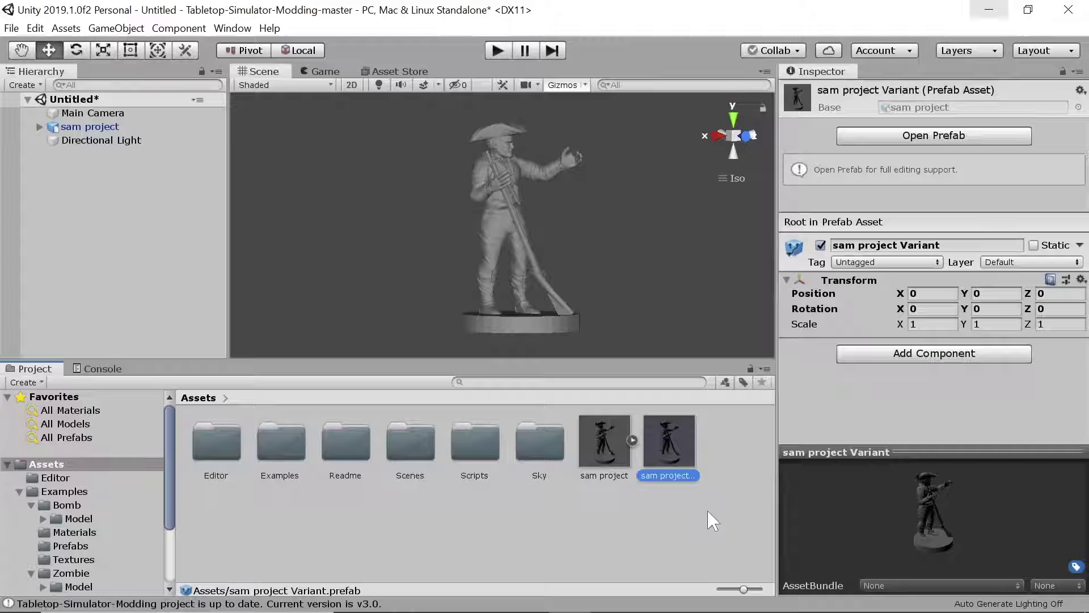
# Step: Assign a new AssetBundle named "sam project 1" to the sam project prefab variant
pyautogui.click(642, 503)
pyautogui.click(679, 440)
pyautogui.click(608, 540)
pyautogui.click(667, 444)
pyautogui.click(876, 585)
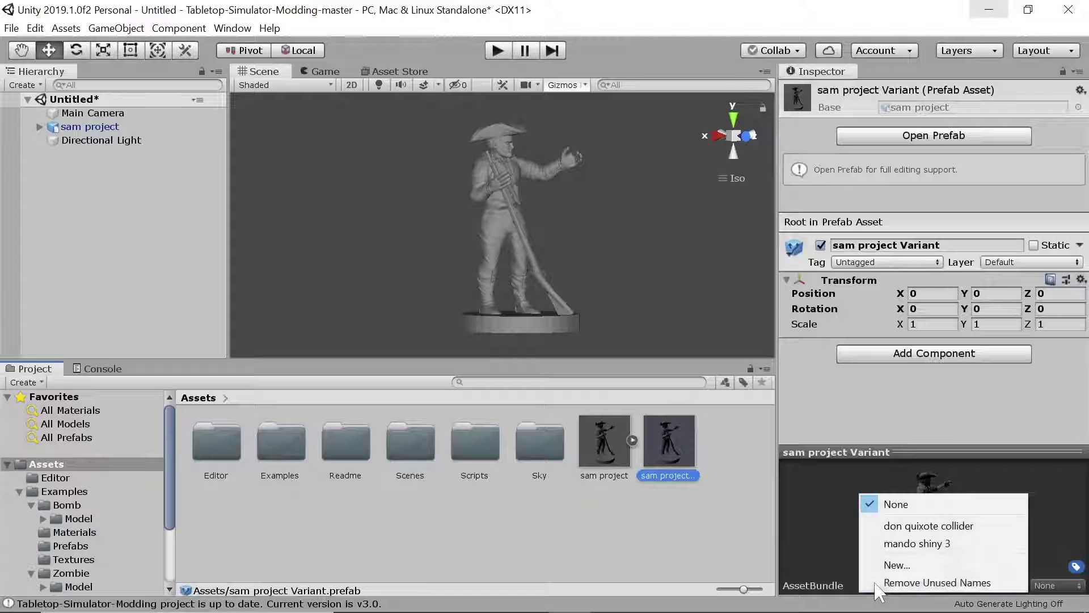
pyautogui.click(897, 565)
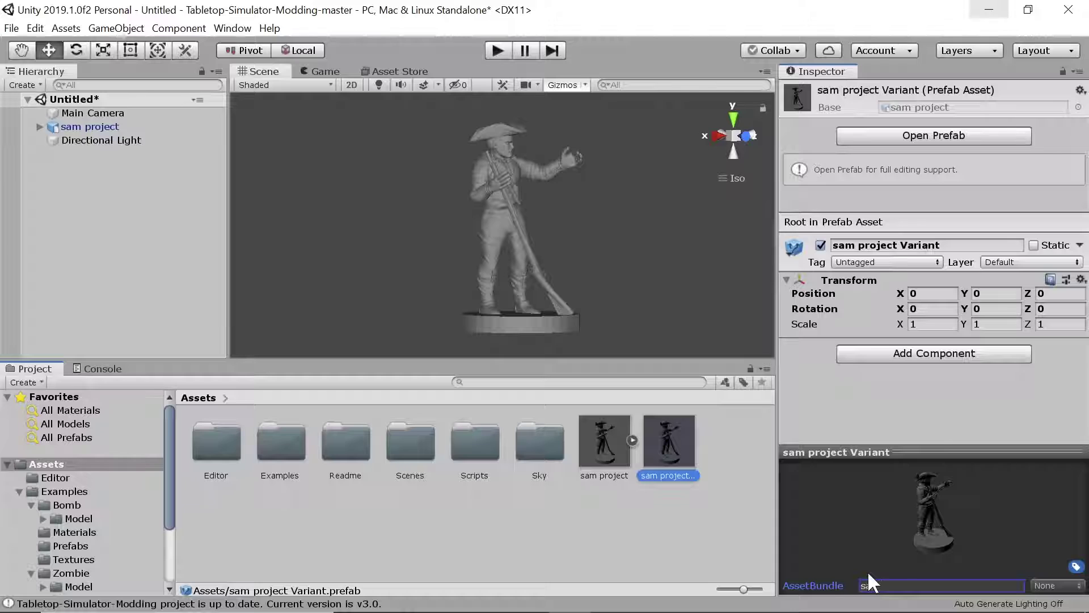
pyautogui.write('sam project 1')
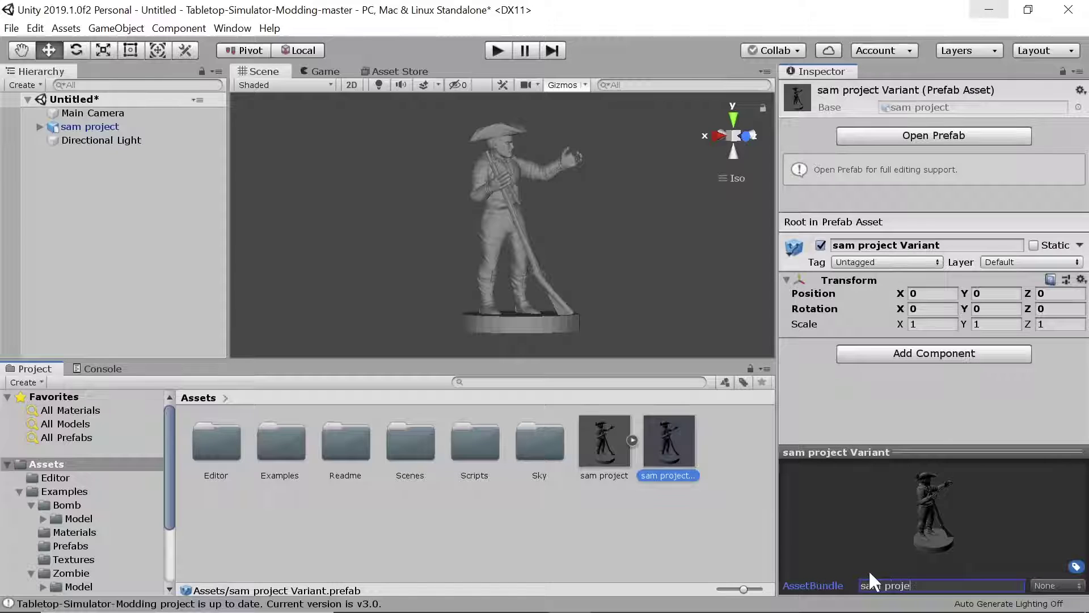
pyautogui.click(718, 554)
pyautogui.click(696, 453)
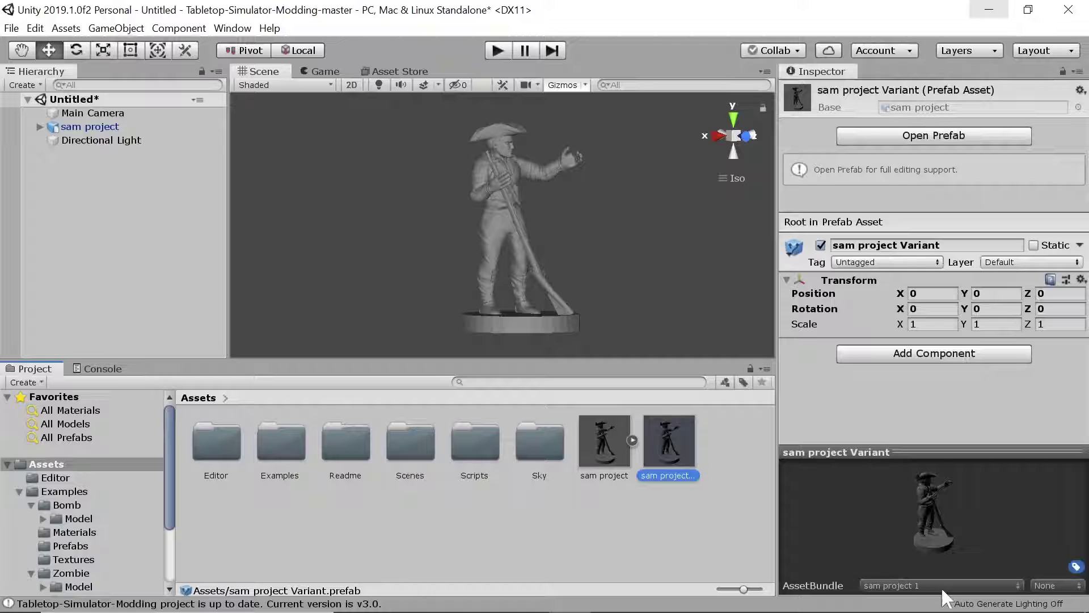
# Step: Build the project's AssetBundles from the Assets folder, with sam project Variant deselected
pyautogui.click(657, 530)
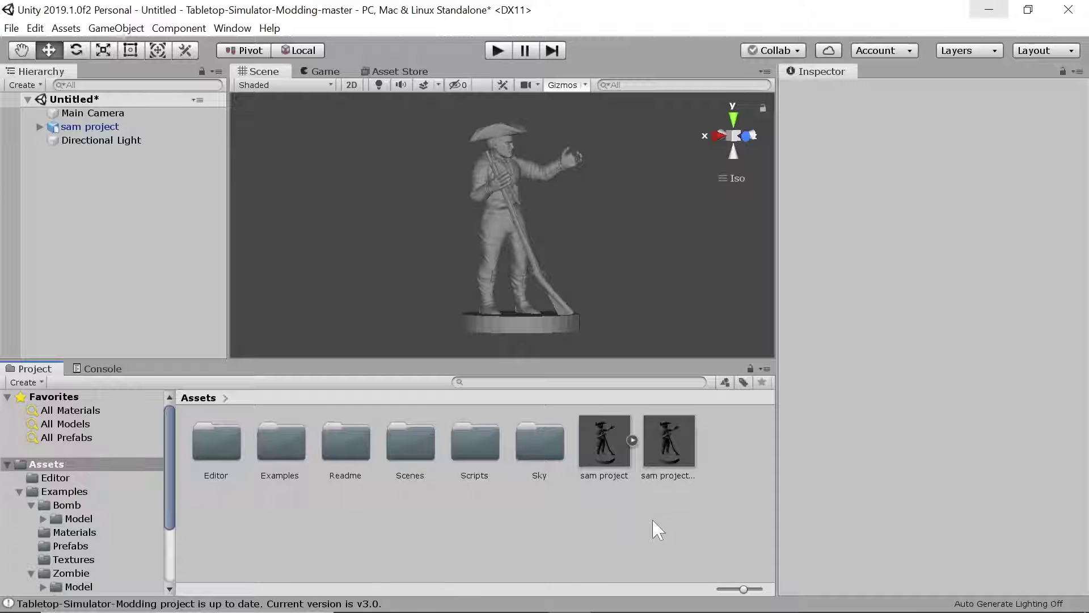
pyautogui.rightClick(732, 474)
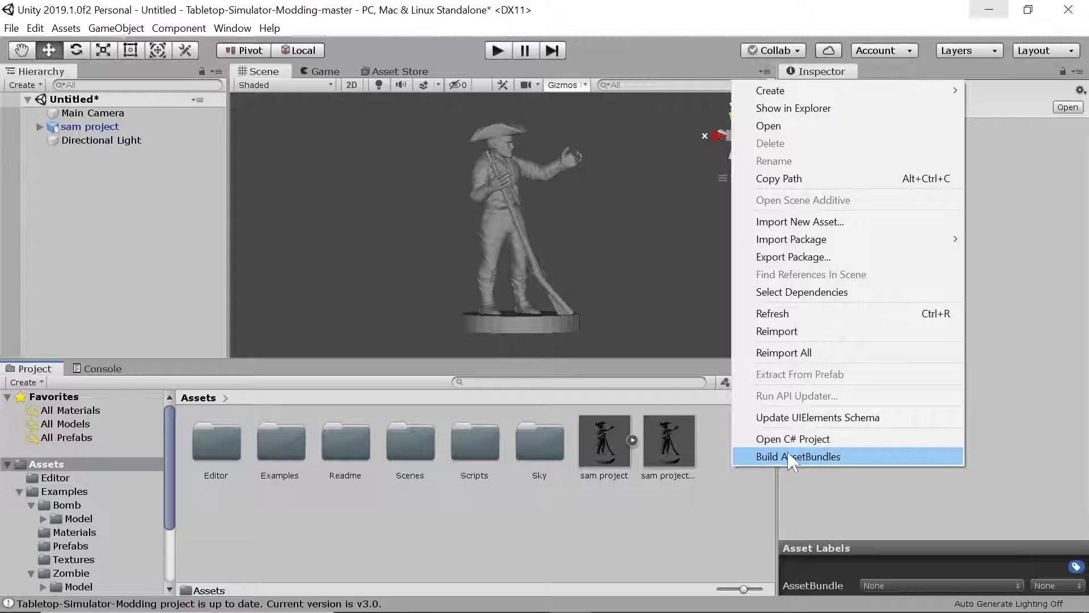
pyautogui.click(792, 457)
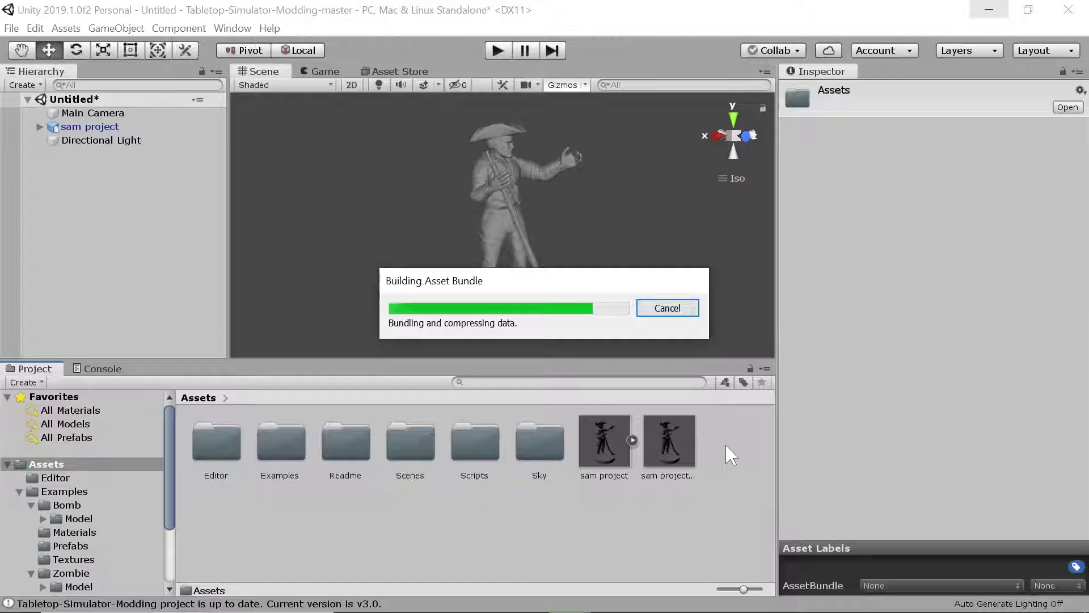
# Step: Switch to Tabletop Simulator, create a singleplayer game and dismiss the Games window to leave an empty table
pyautogui.moveTo(409, 611)
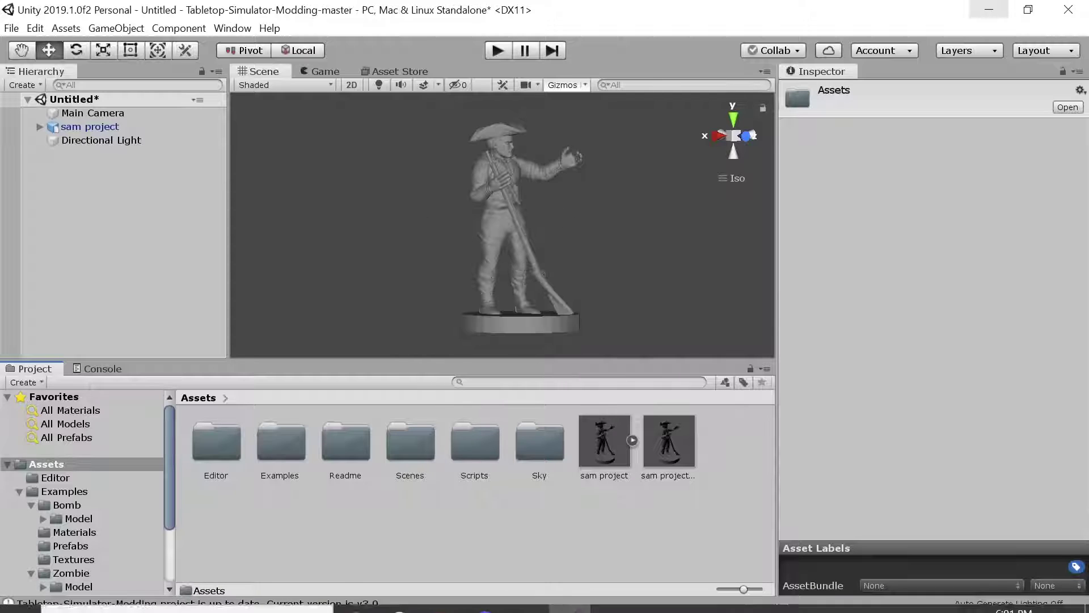
pyautogui.click(187, 596)
pyautogui.write('s')
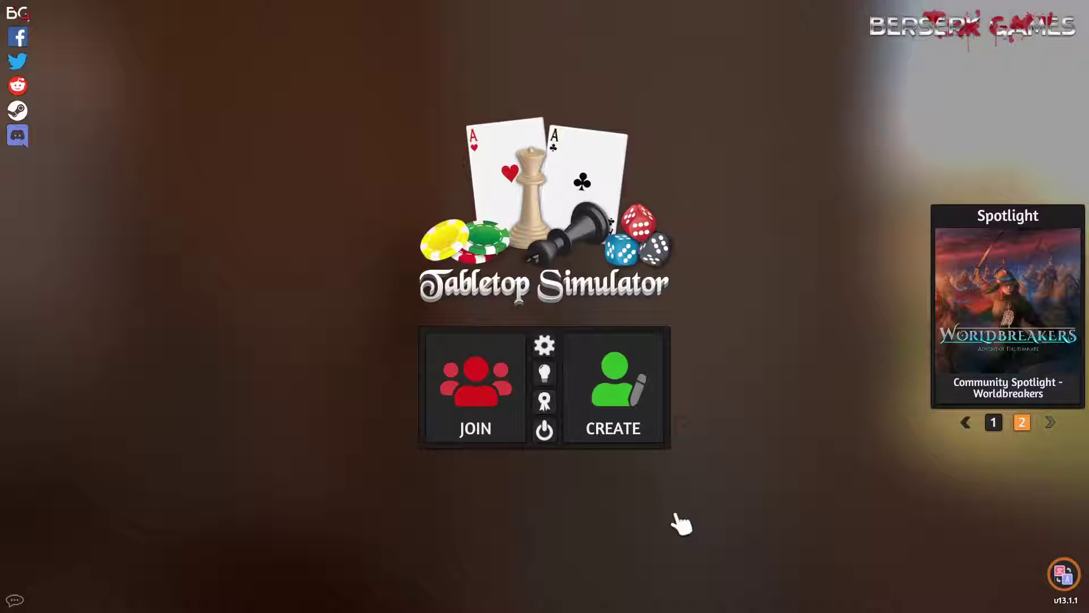
pyautogui.click(625, 421)
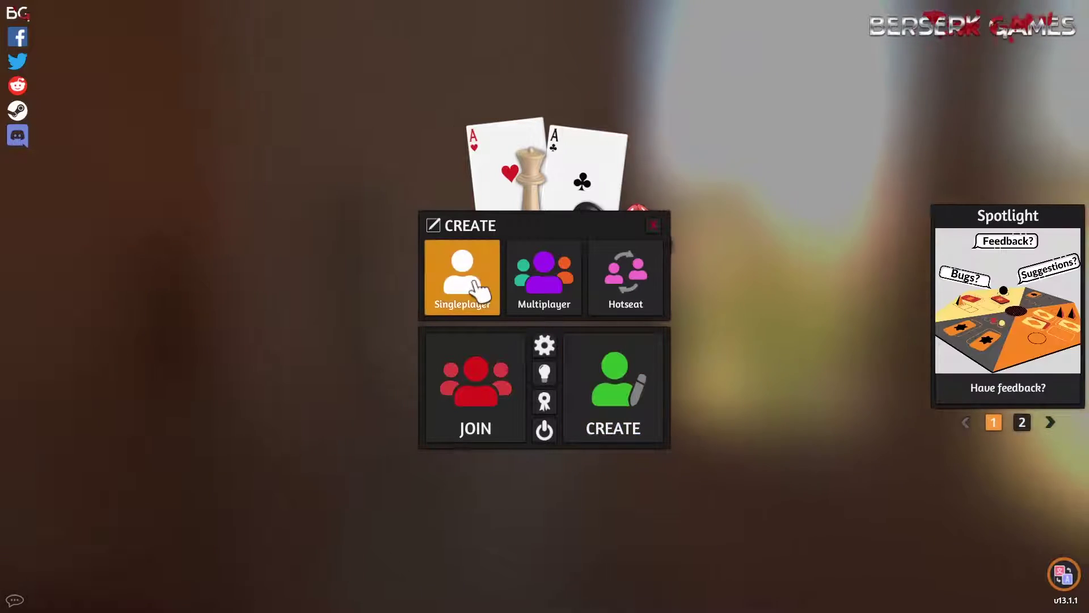
pyautogui.click(485, 301)
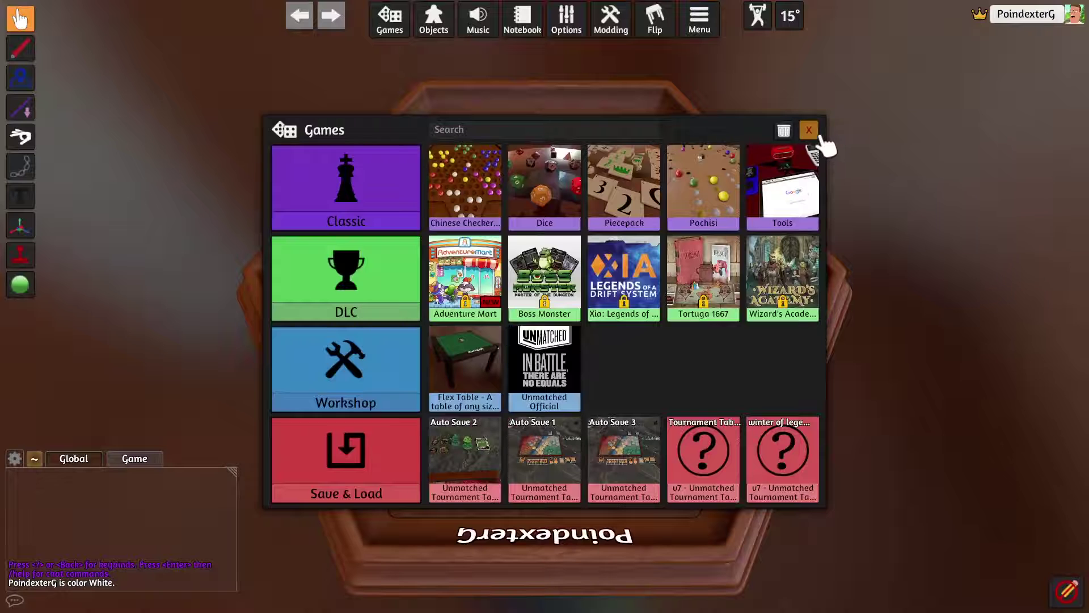
pyautogui.click(816, 134)
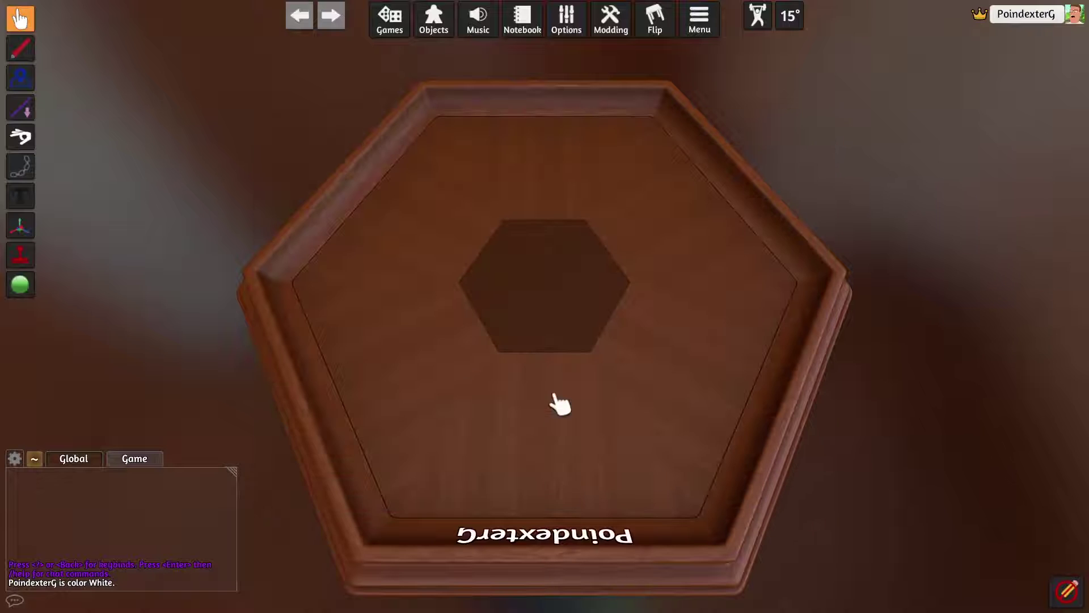
# Step: Place a custom AssetBundle component near the middle of the table
pyautogui.moveTo(615, 465); pyautogui.dragTo(622, 401, button='right')
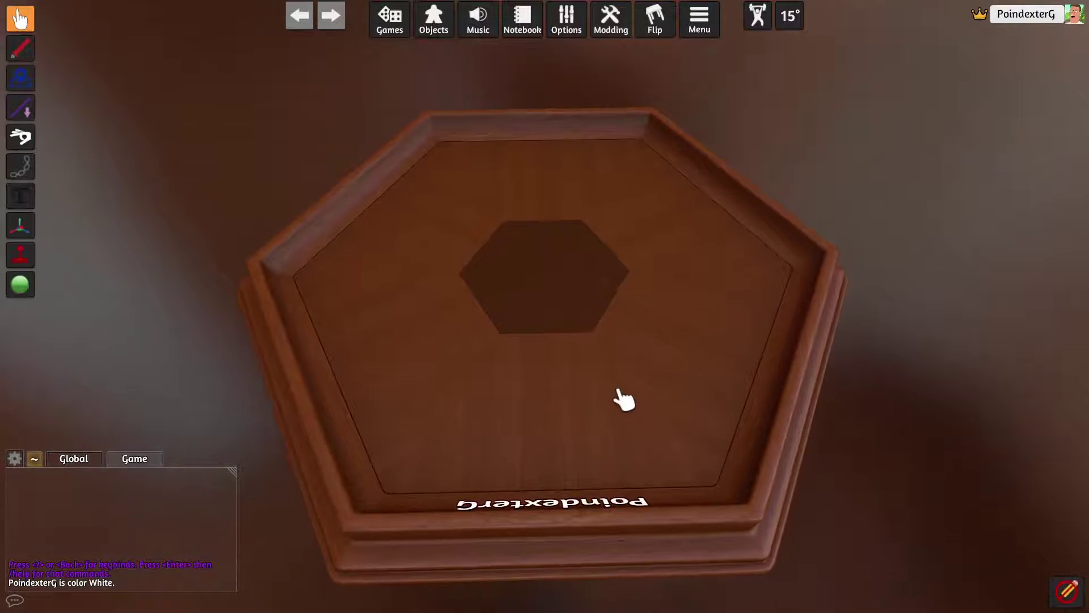
pyautogui.moveTo(530, 280); pyautogui.dragTo(445, 76, button='right')
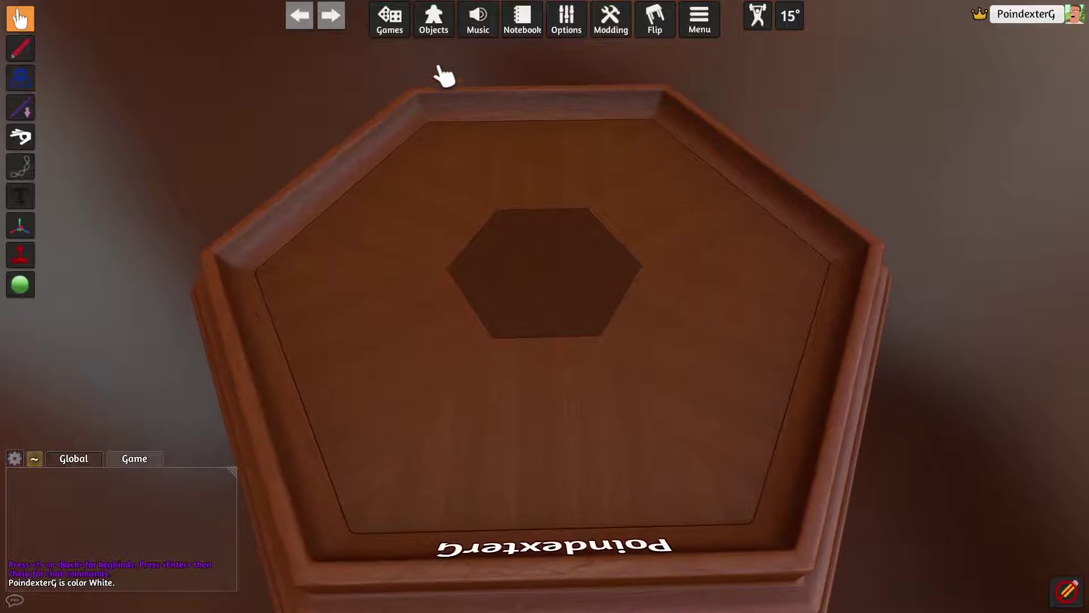
pyautogui.click(431, 32)
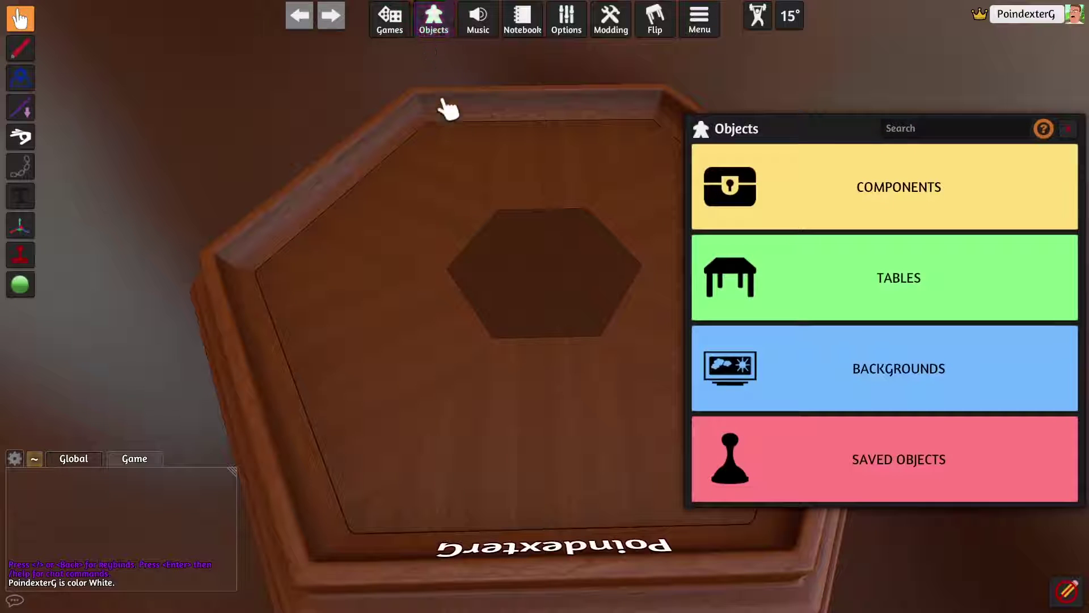
pyautogui.click(809, 206)
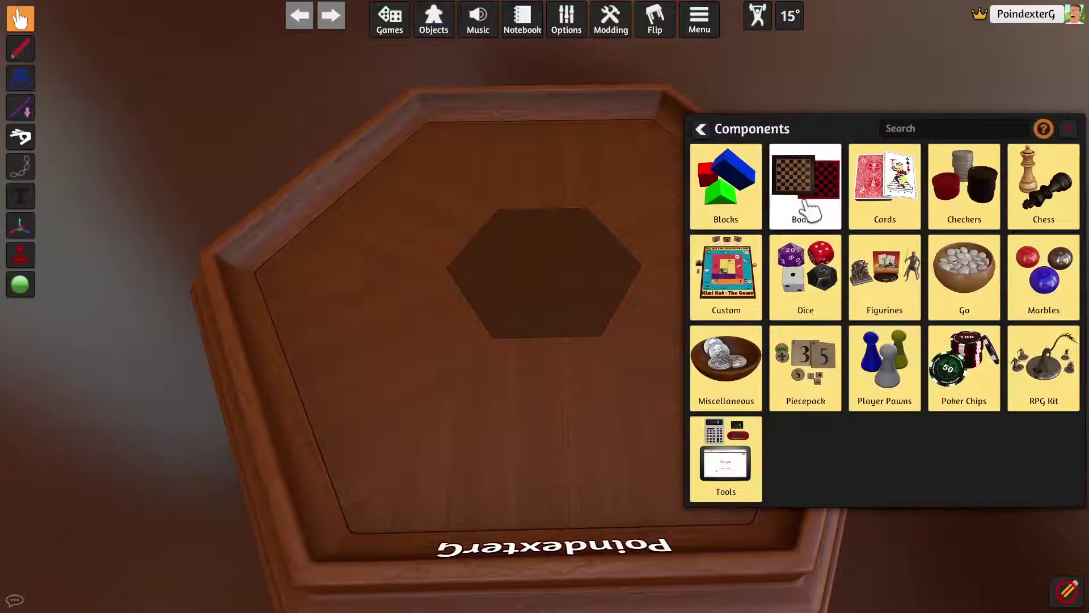
pyautogui.click(729, 308)
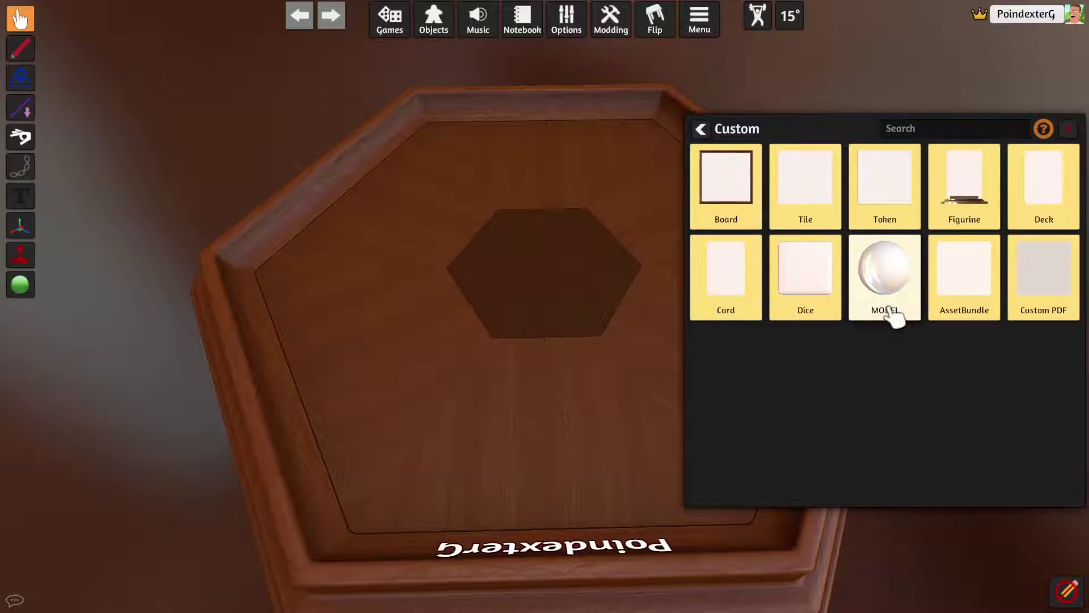
pyautogui.click(979, 294)
pyautogui.click(555, 276)
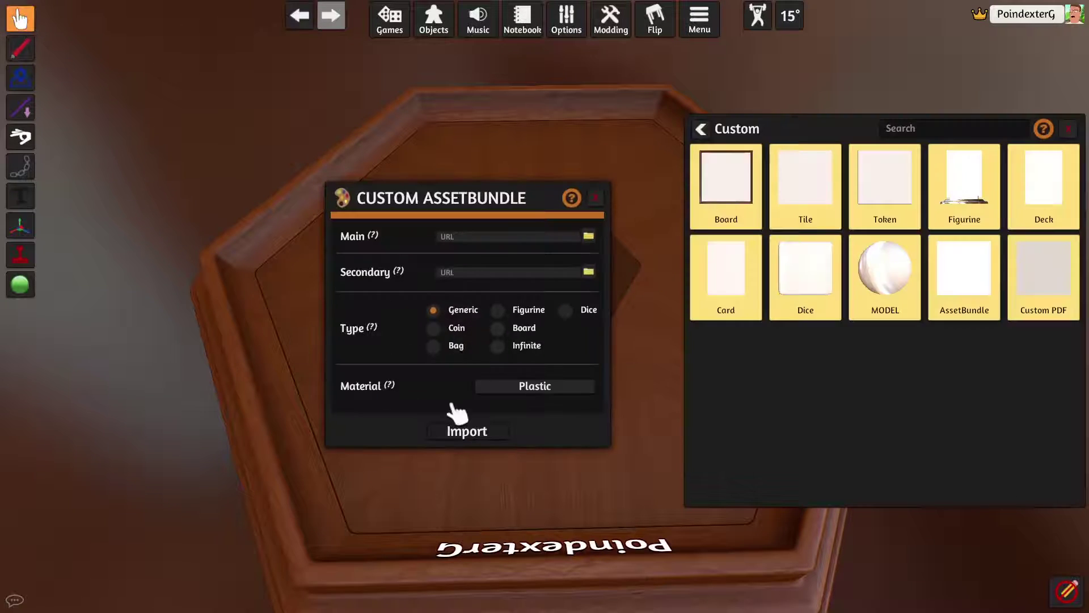
# Step: Choose sam project 1.unity3d from Downloads > Tabletop-Simulator-Modding-master > AssetBundles on drive D: as the main file of the custom AssetBundle
pyautogui.click(590, 237)
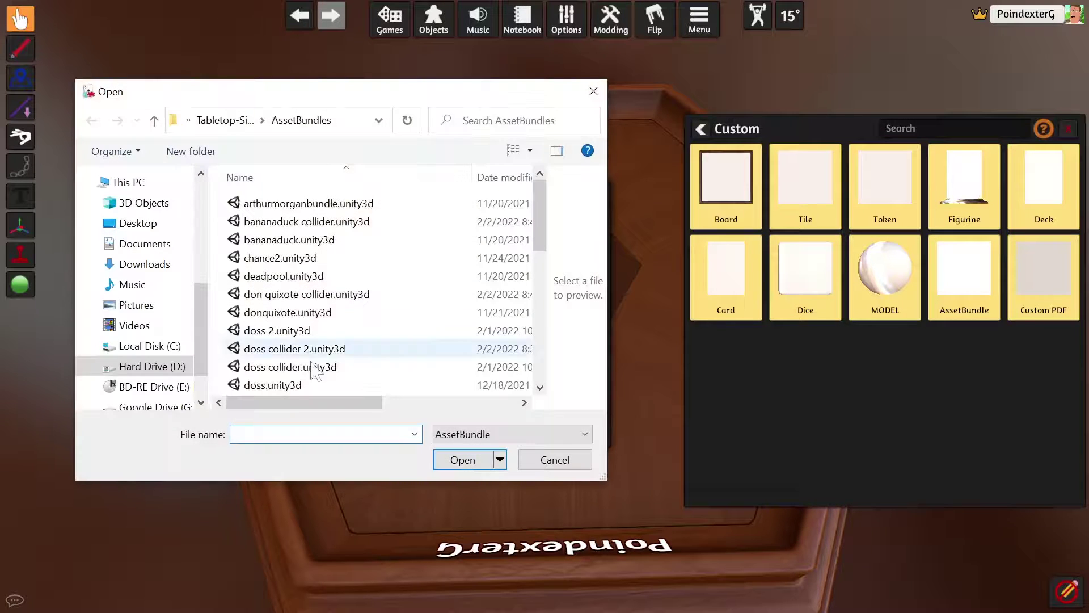
pyautogui.click(174, 373)
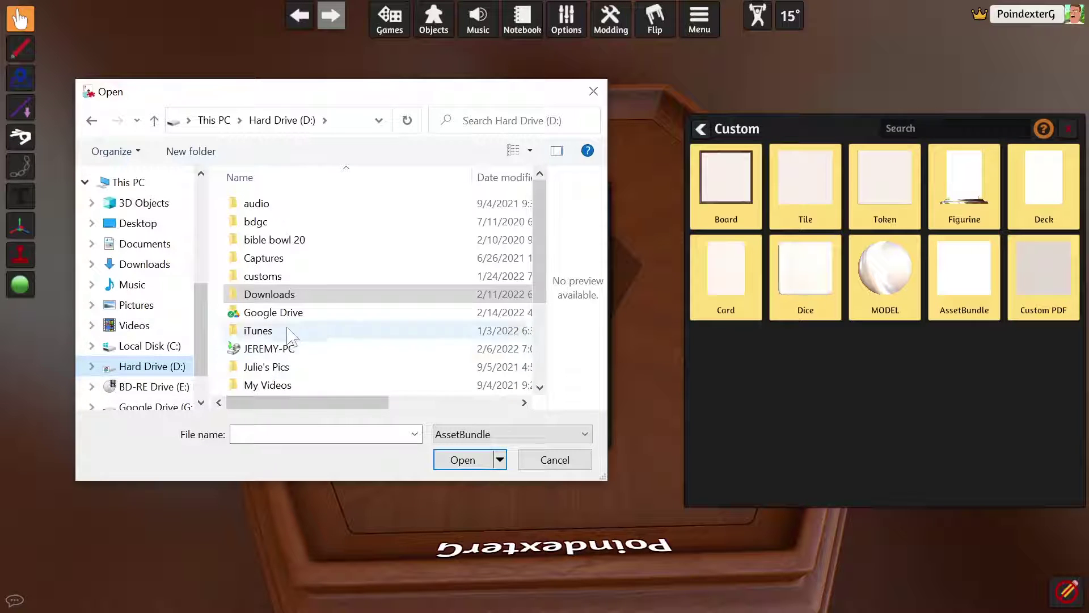
pyautogui.doubleClick(275, 294)
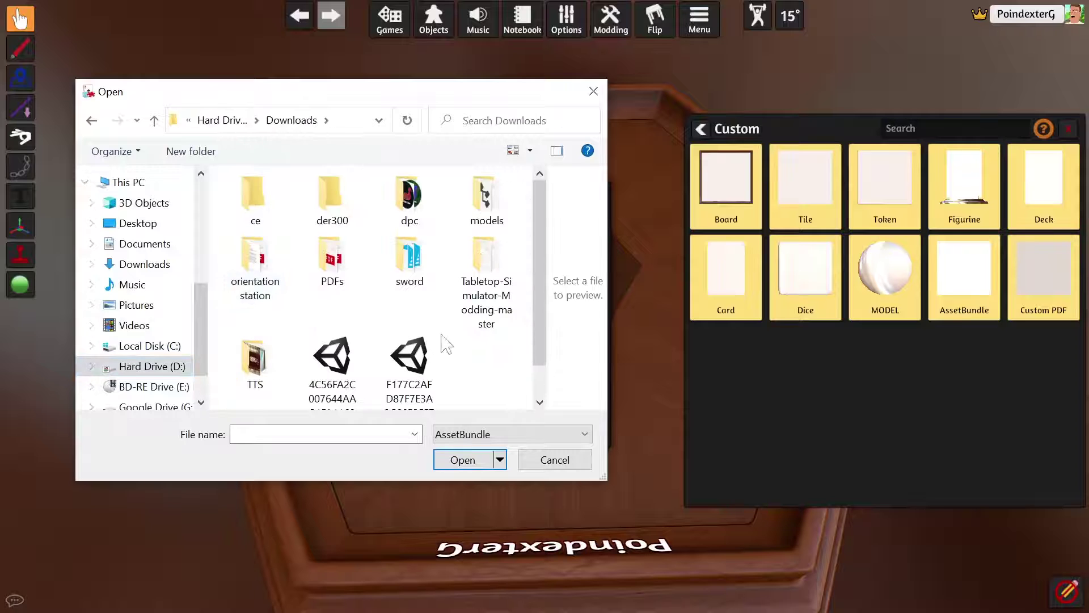
pyautogui.doubleClick(489, 263)
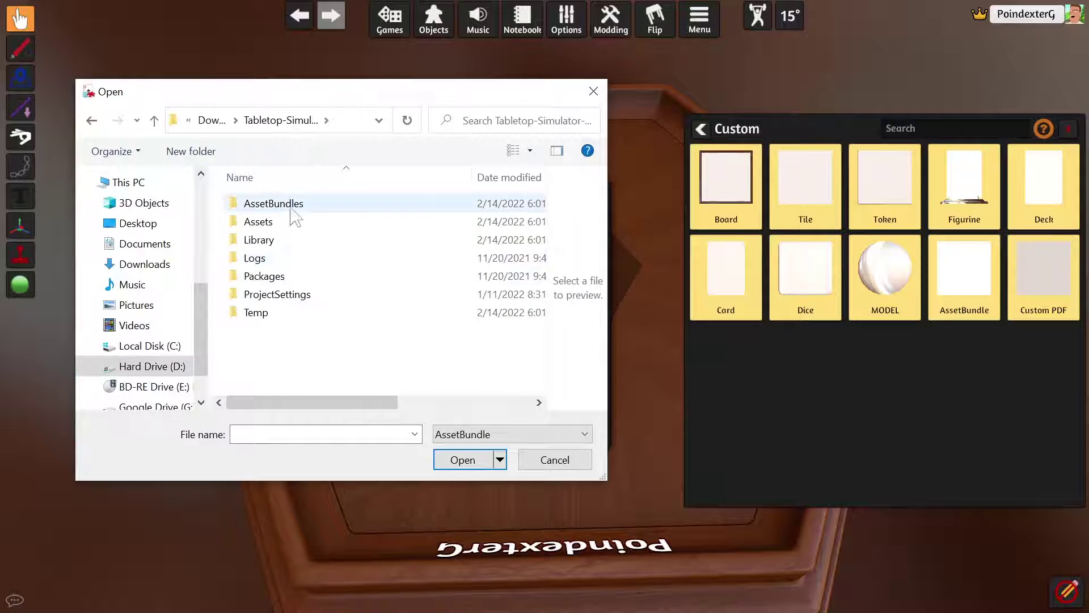
pyautogui.doubleClick(290, 207)
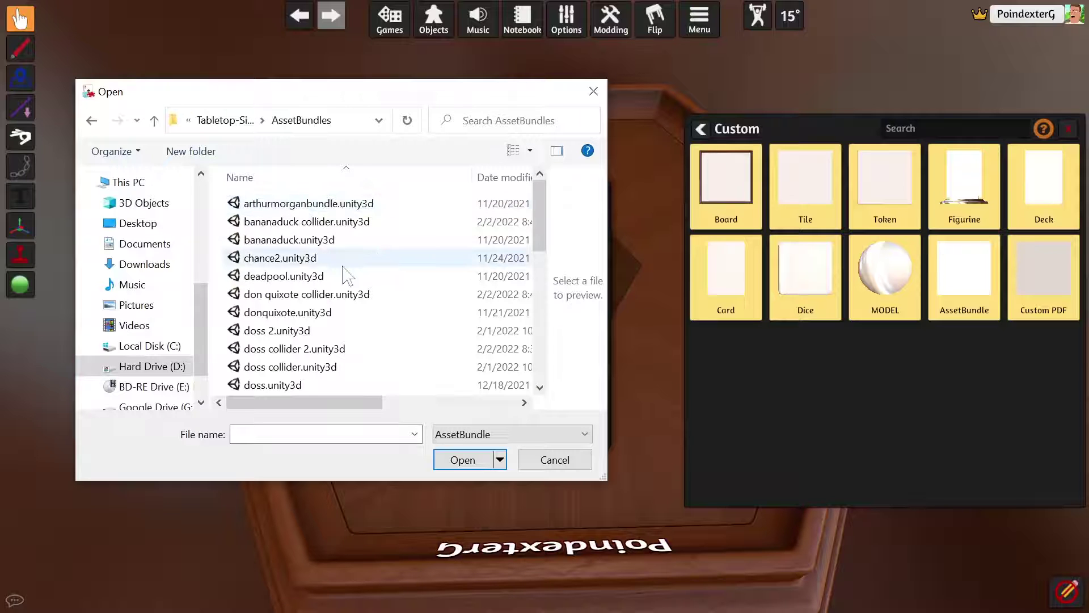
pyautogui.scroll(-3, 346, 276)
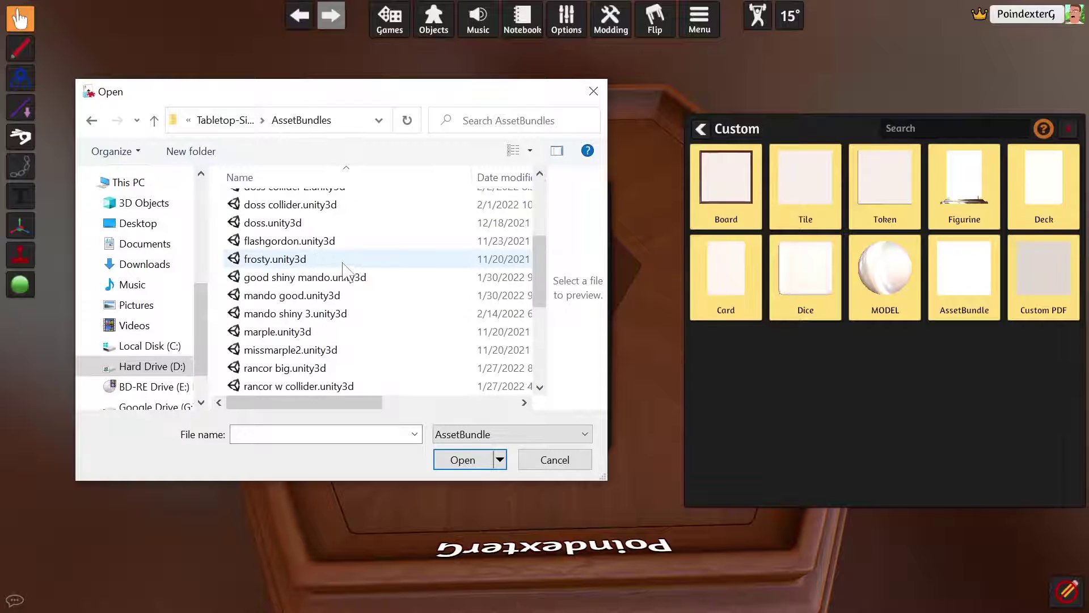
pyautogui.scroll(-3, 345, 271)
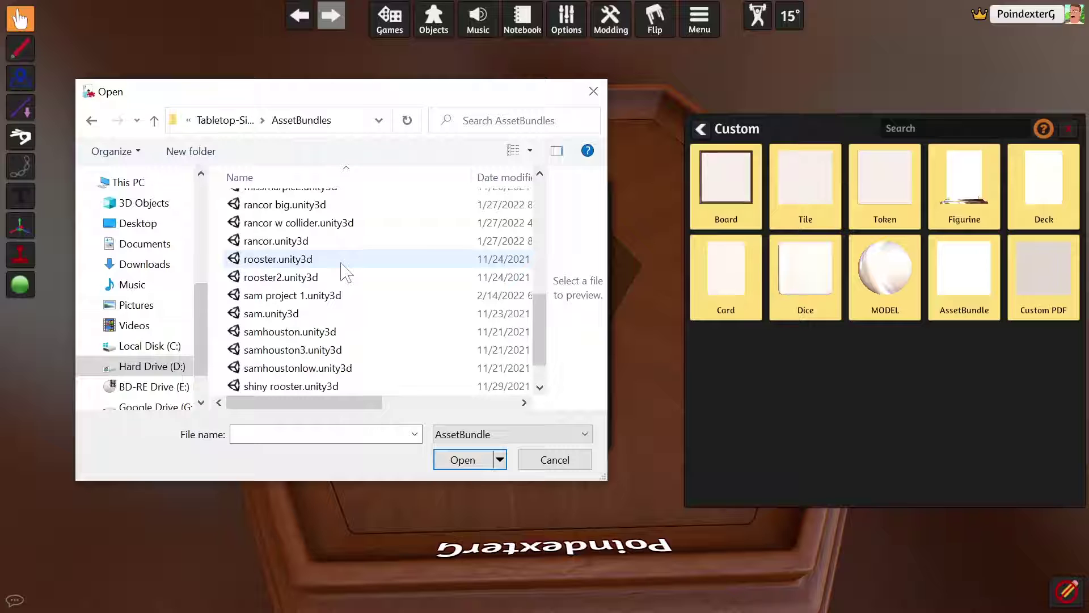
pyautogui.click(292, 295)
pyautogui.click(454, 460)
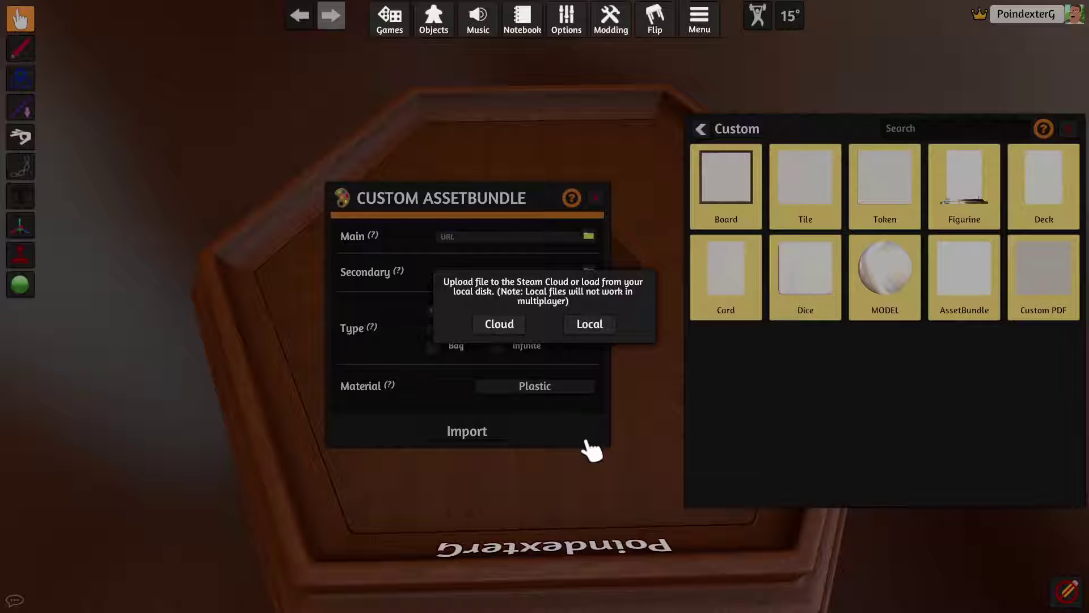
# Step: Upload the bundle to the Steam Cloud root folder as sam project 1, import it as a Generic plastic object and close the component library
pyautogui.click(499, 326)
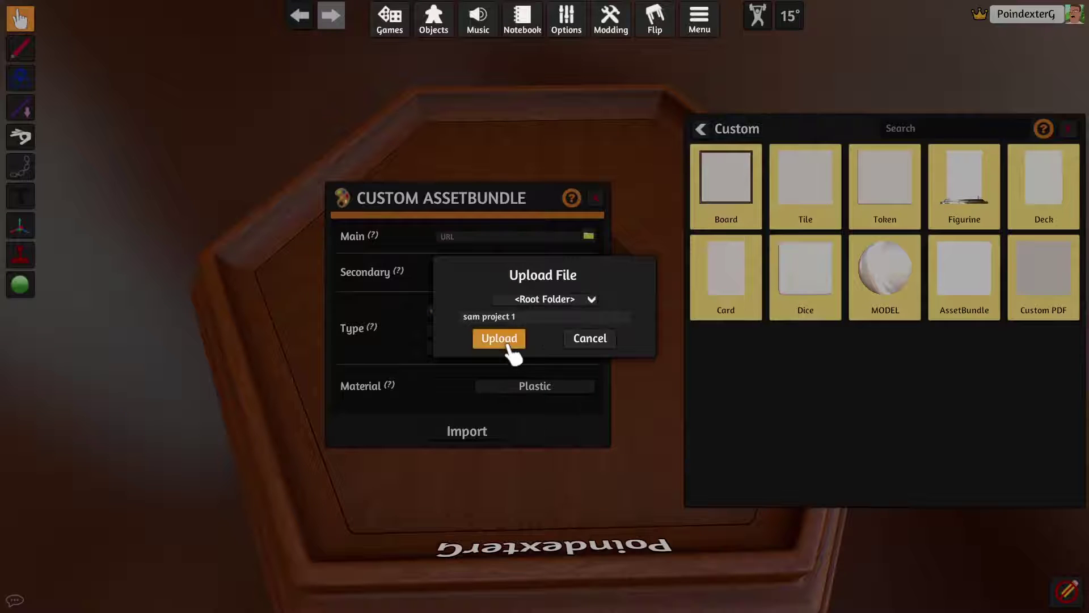
pyautogui.click(509, 343)
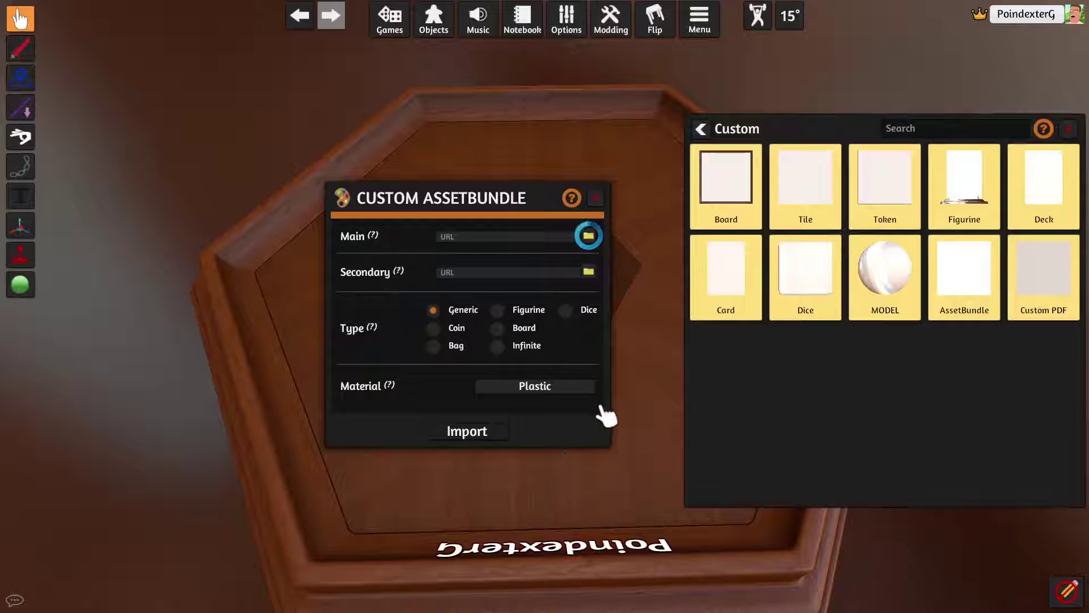
pyautogui.click(485, 432)
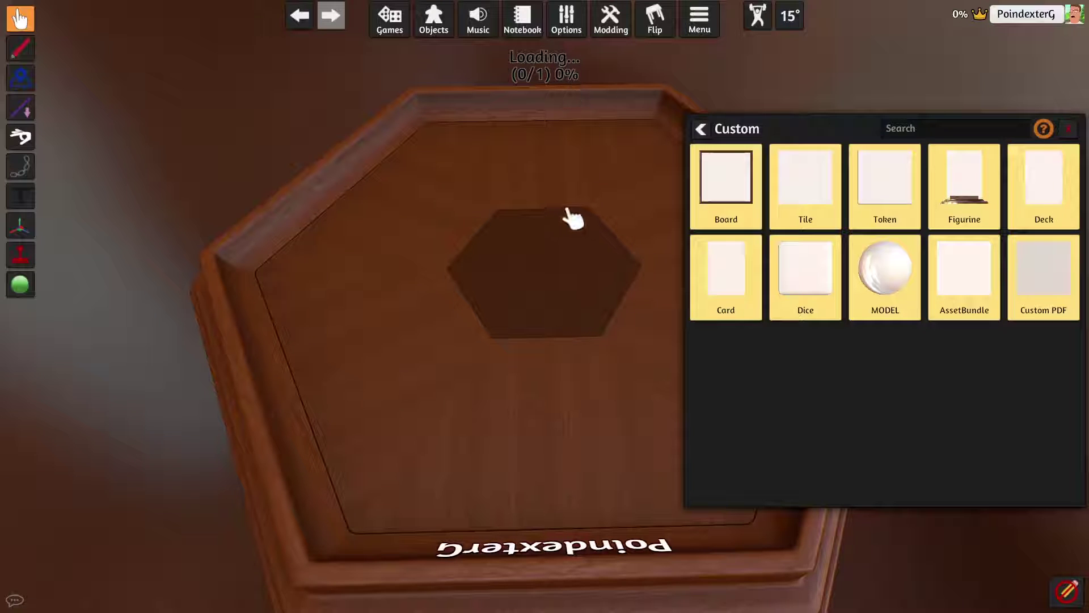
pyautogui.moveTo(546, 182); pyautogui.dragTo(548, 310)
pyautogui.click(1070, 131)
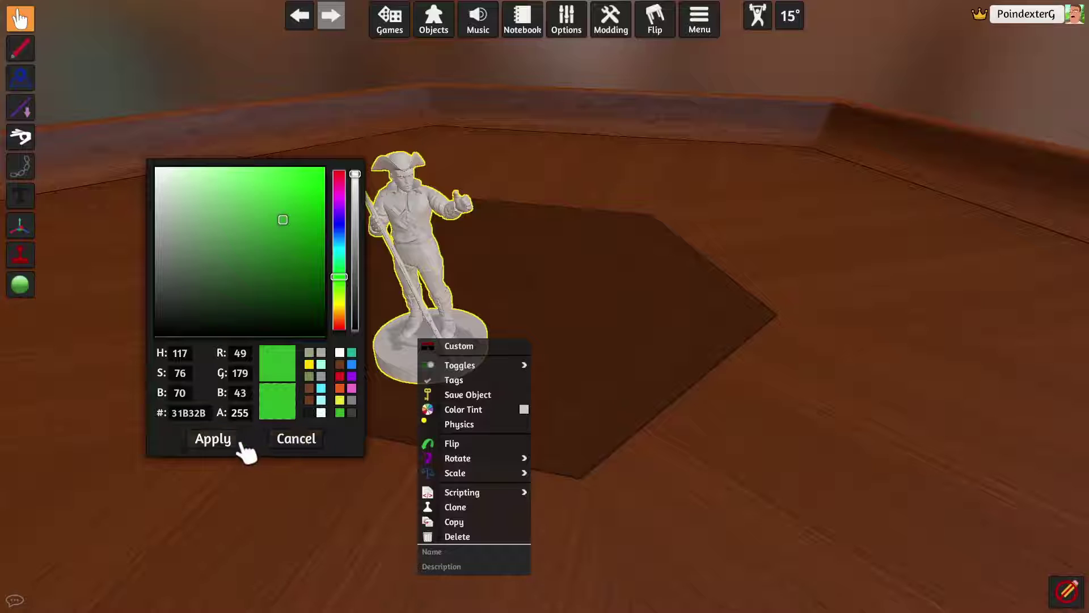
# Step: Apply the green color tint 31B32B to the figure and replace it with a yellow tint
pyautogui.click(341, 412)
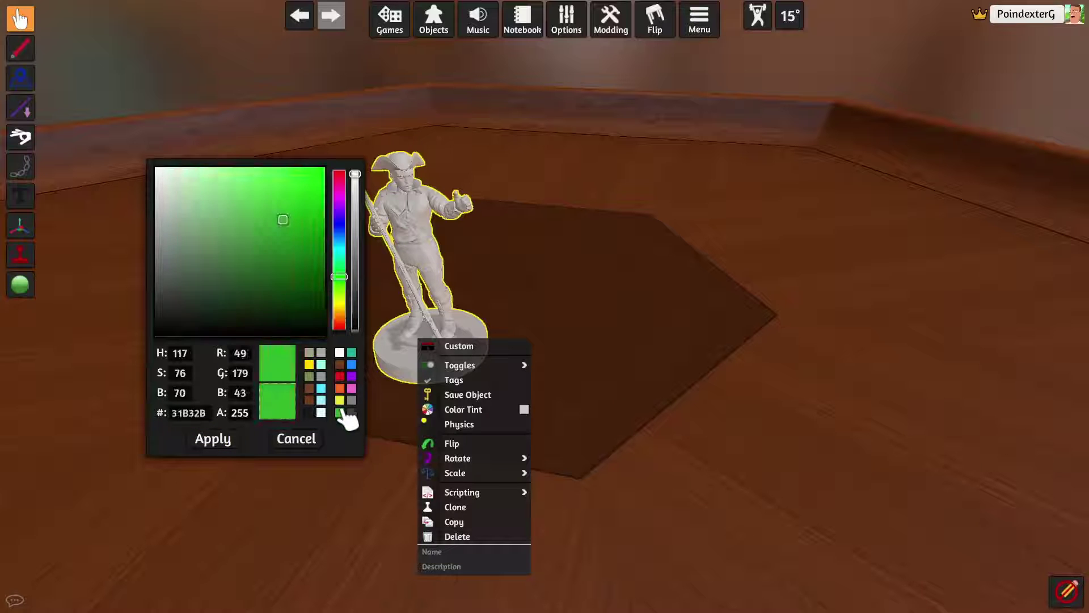
pyautogui.click(215, 438)
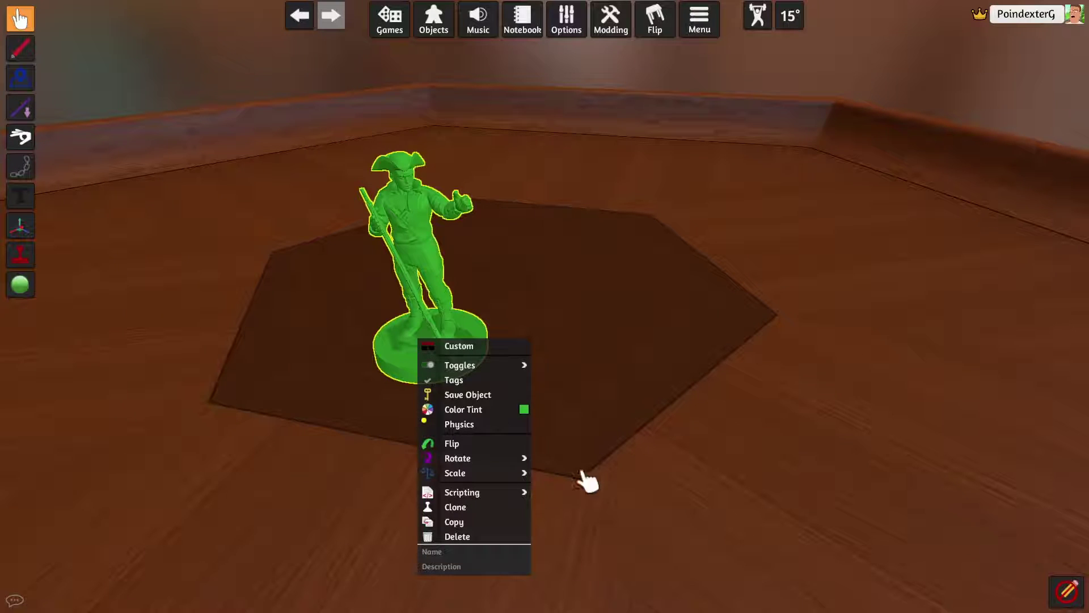
pyautogui.click(524, 410)
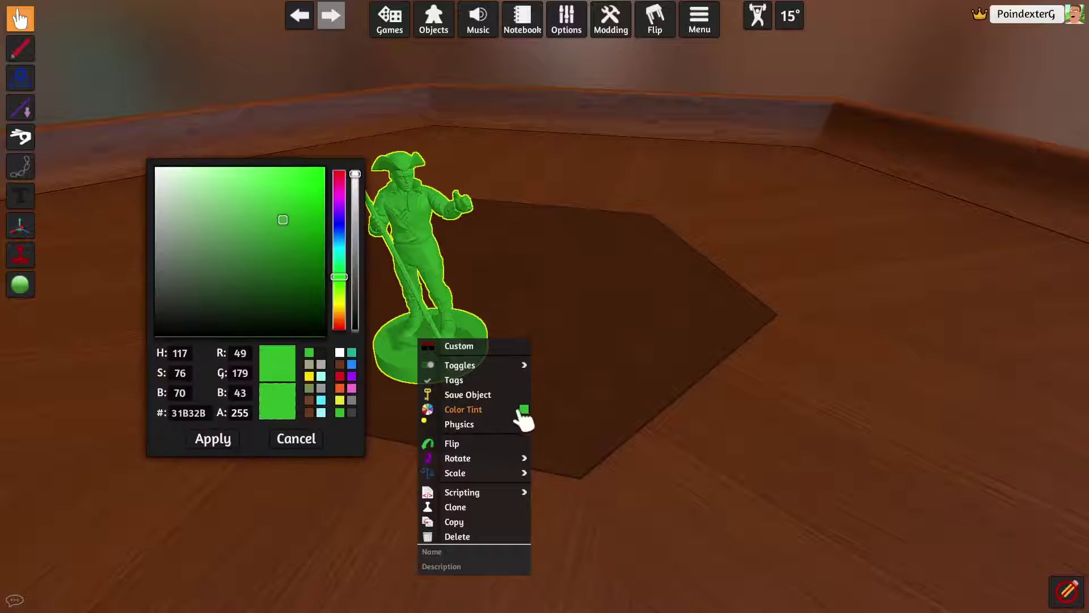
pyautogui.click(309, 376)
pyautogui.click(214, 440)
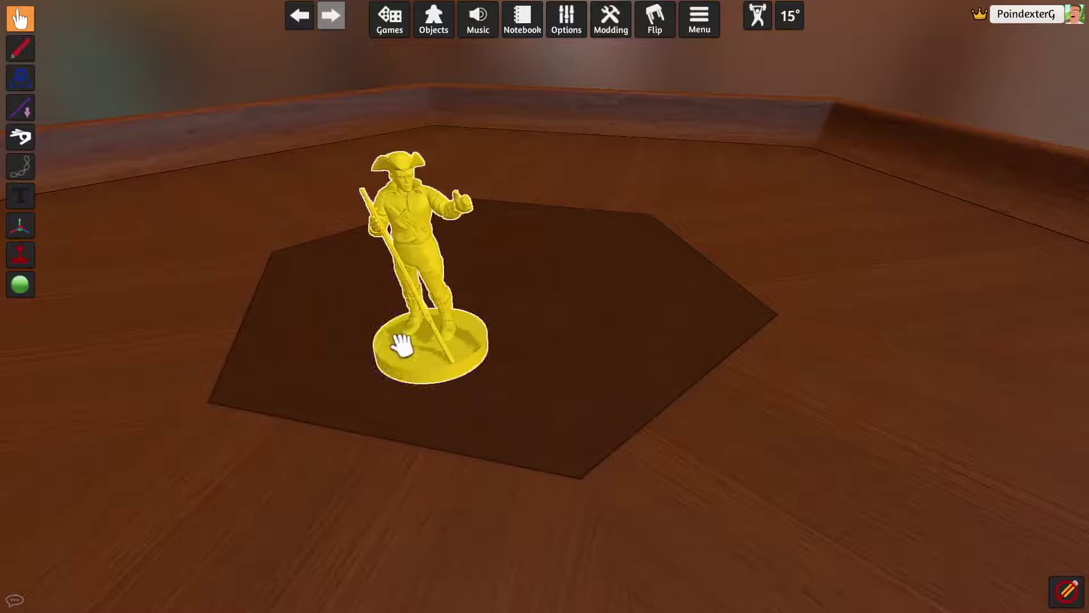
# Step: Name the yellow figure "This Guy"
pyautogui.scroll(5, 382, 408)
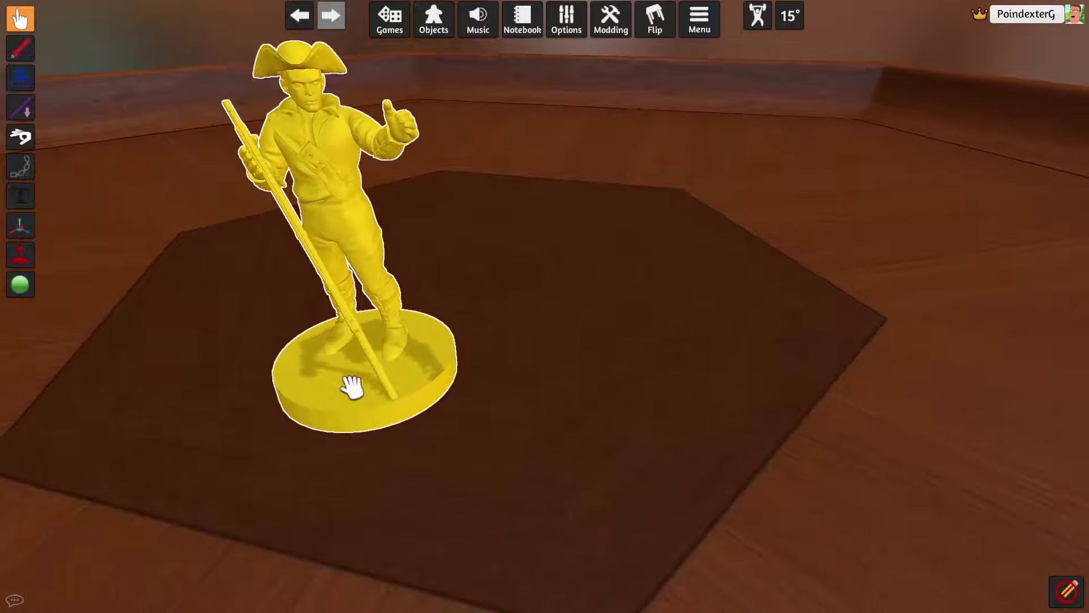
pyautogui.press('r')
pyautogui.scroll(-5, 457, 469)
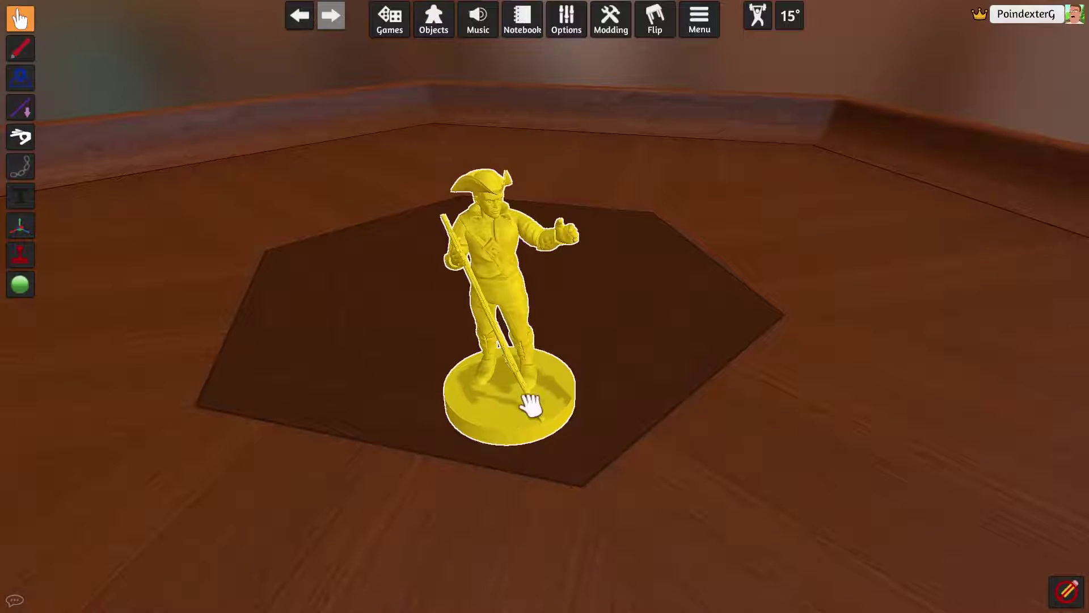
pyautogui.rightClick(531, 405)
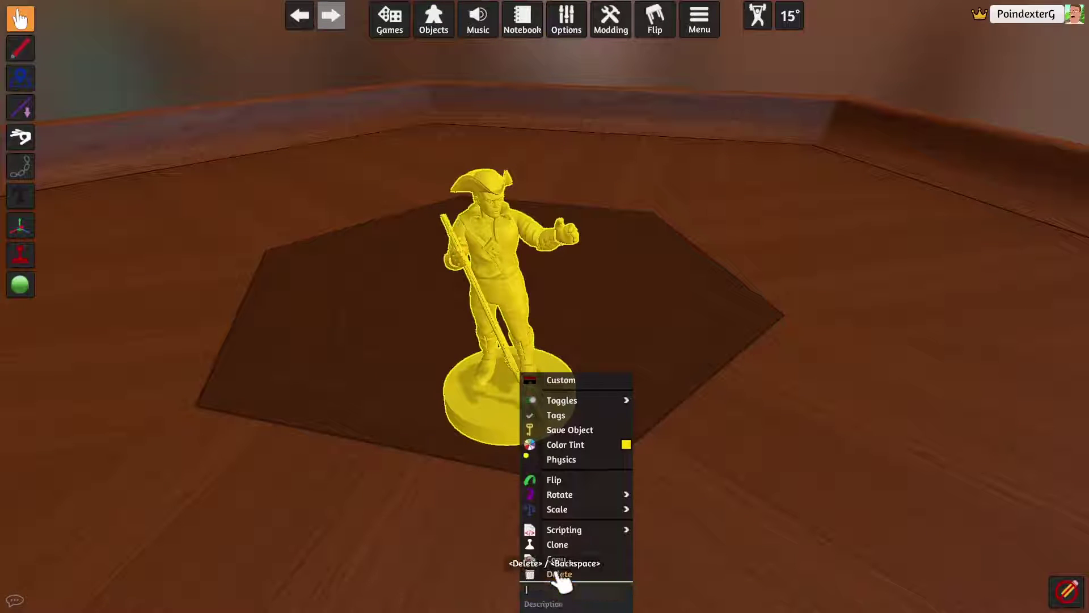
pyautogui.write('This Guy')
# Step: Move the named figure toward the left part of the dark hexagon and inspect it up close
pyautogui.moveTo(507, 362); pyautogui.dragTo(431, 346)
pyautogui.scroll(-3, 596, 462)
pyautogui.scroll(8, 596, 462)
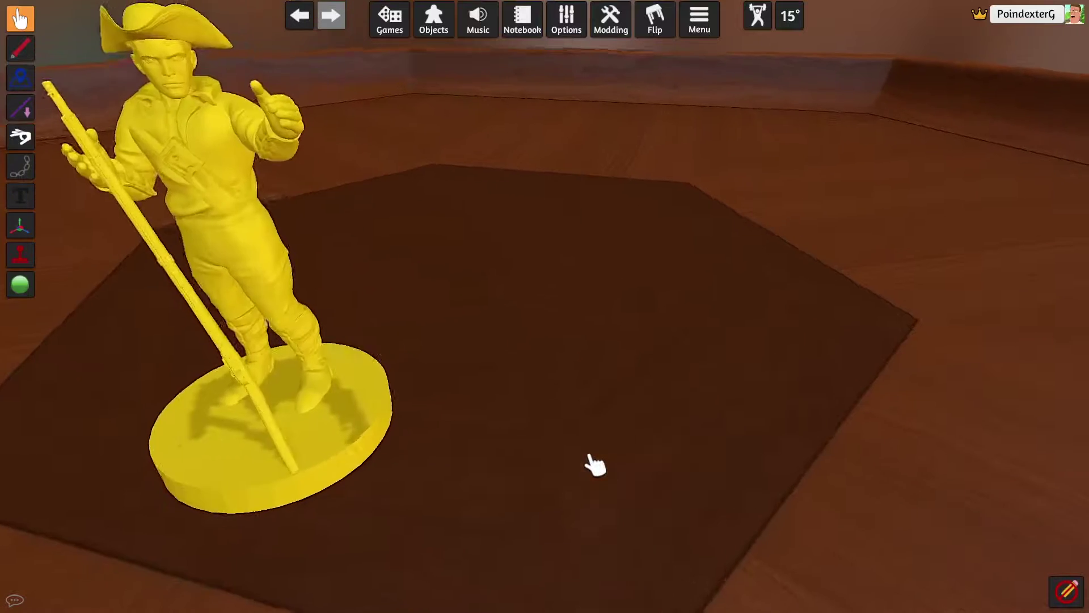
pyautogui.scroll(-4, 596, 463)
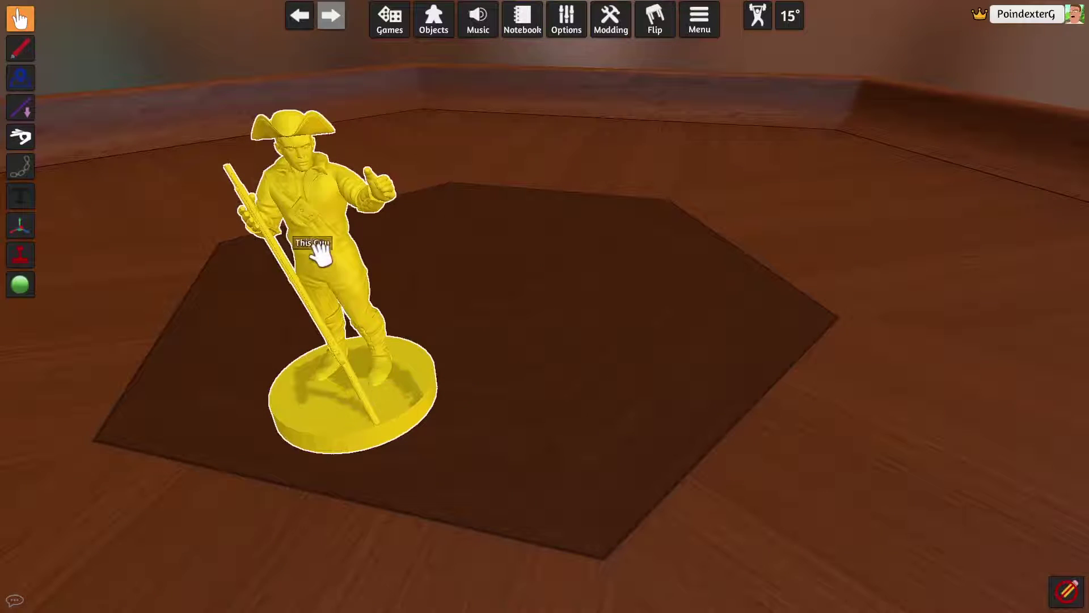
# Step: Save the yellow figure as the saved object This Guy in the root folder
pyautogui.rightClick(315, 202)
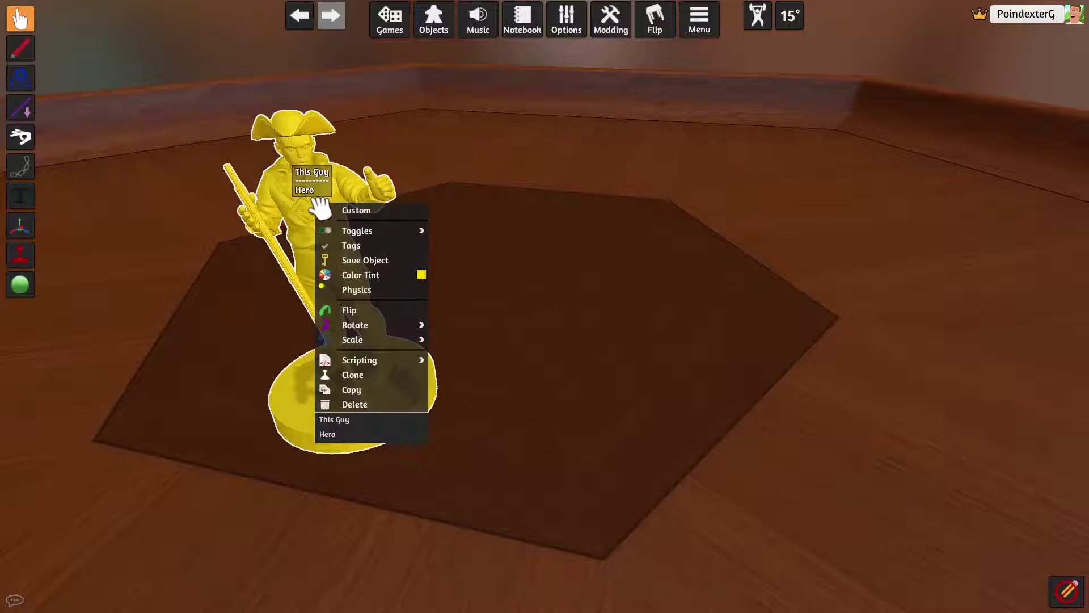
pyautogui.click(374, 261)
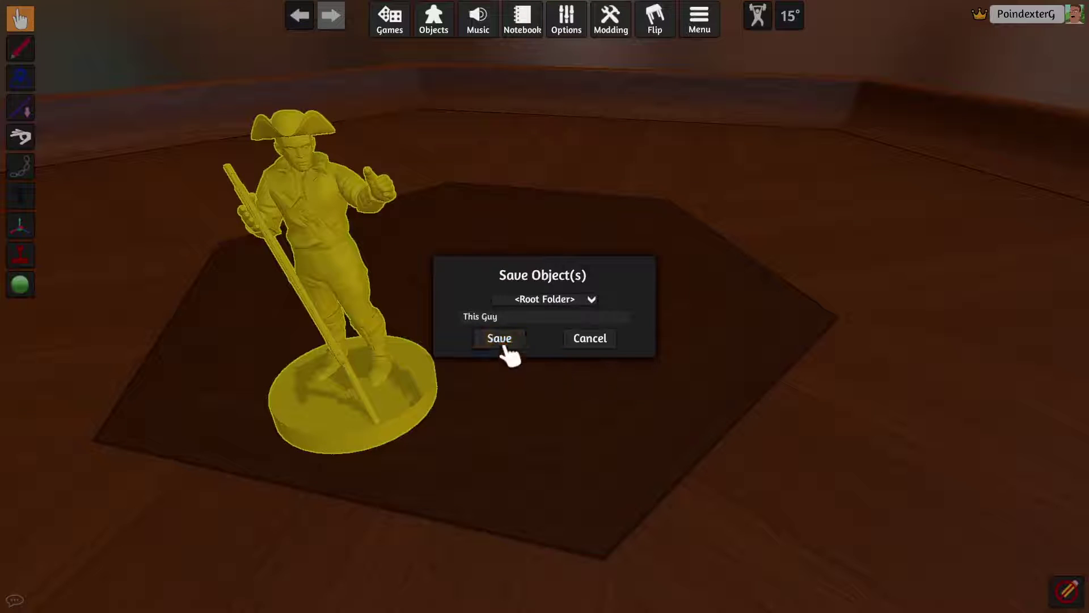
pyautogui.click(500, 339)
# Step: Load the Unmatched Official workshop game in place of the current table
pyautogui.click(390, 21)
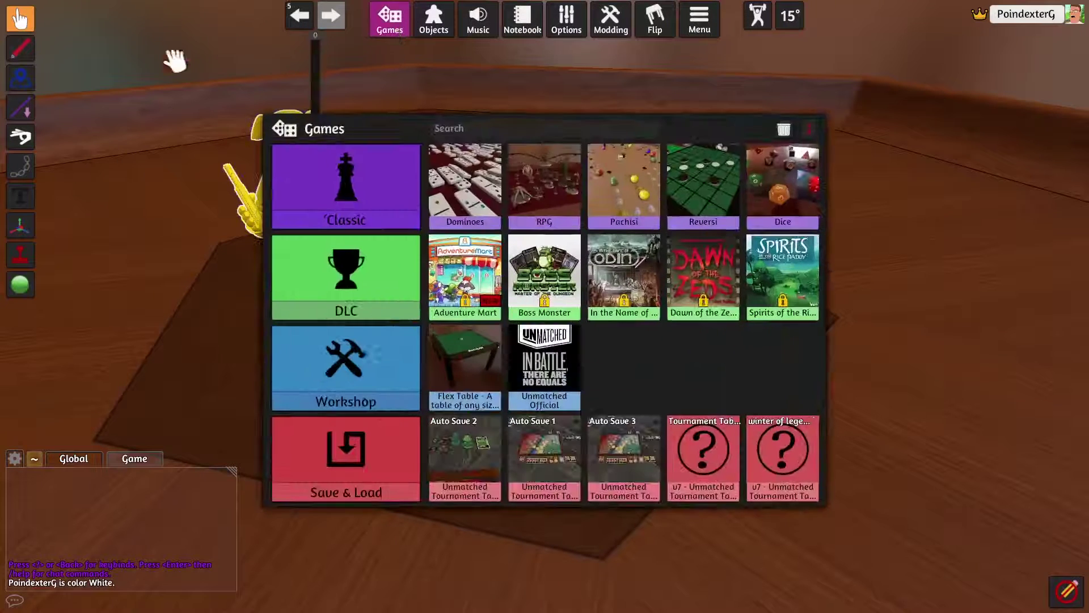
pyautogui.click(557, 399)
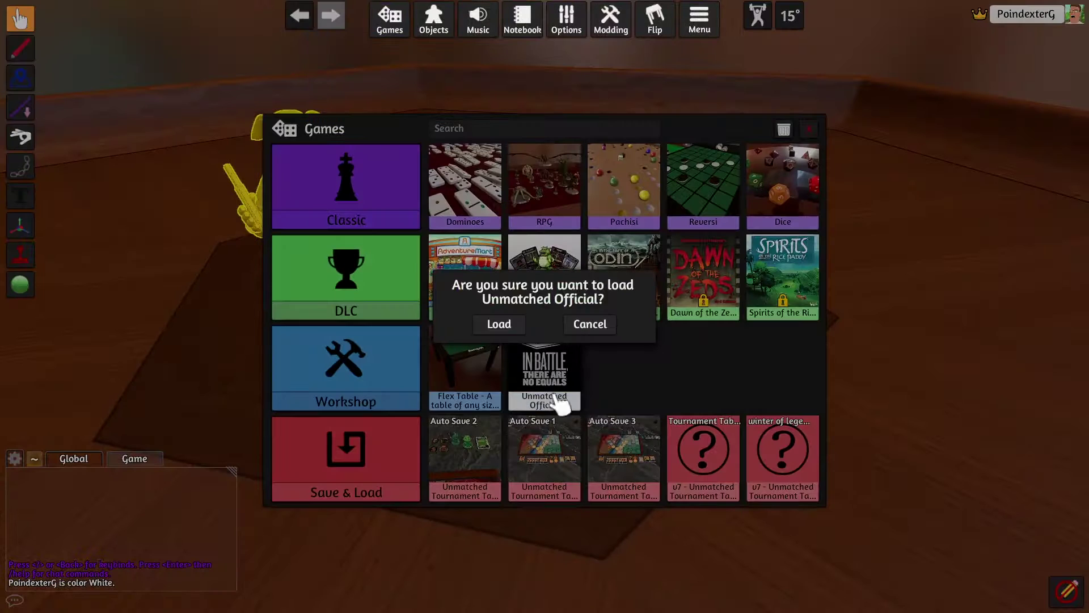
pyautogui.click(519, 334)
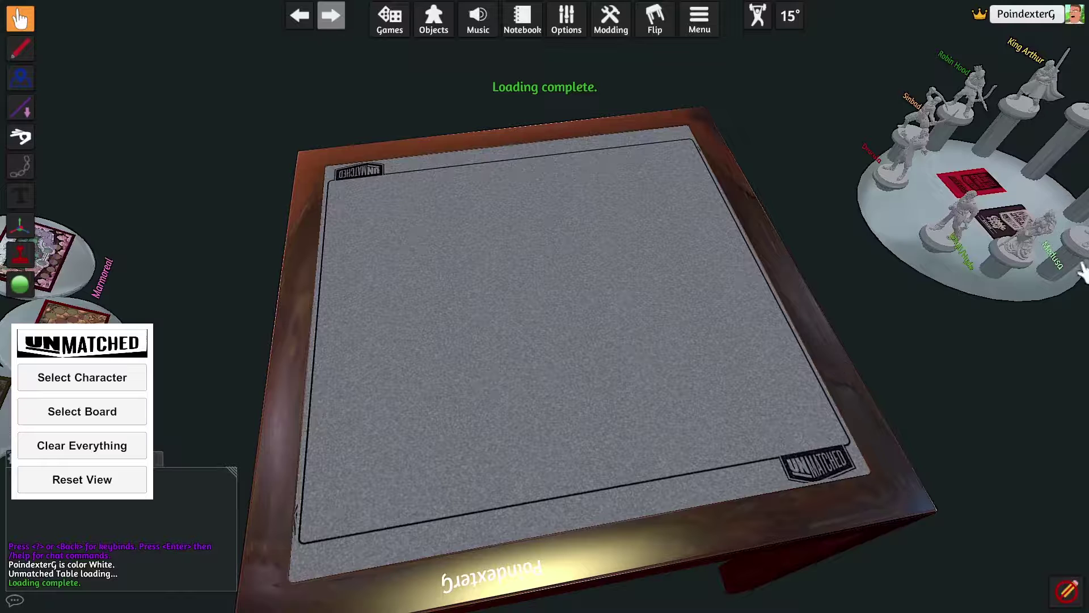
# Step: Bring several character sets onto the table, including Jekyll & Hyde, and gather the dark, red and green miniatures mid-table
pyautogui.click(978, 90)
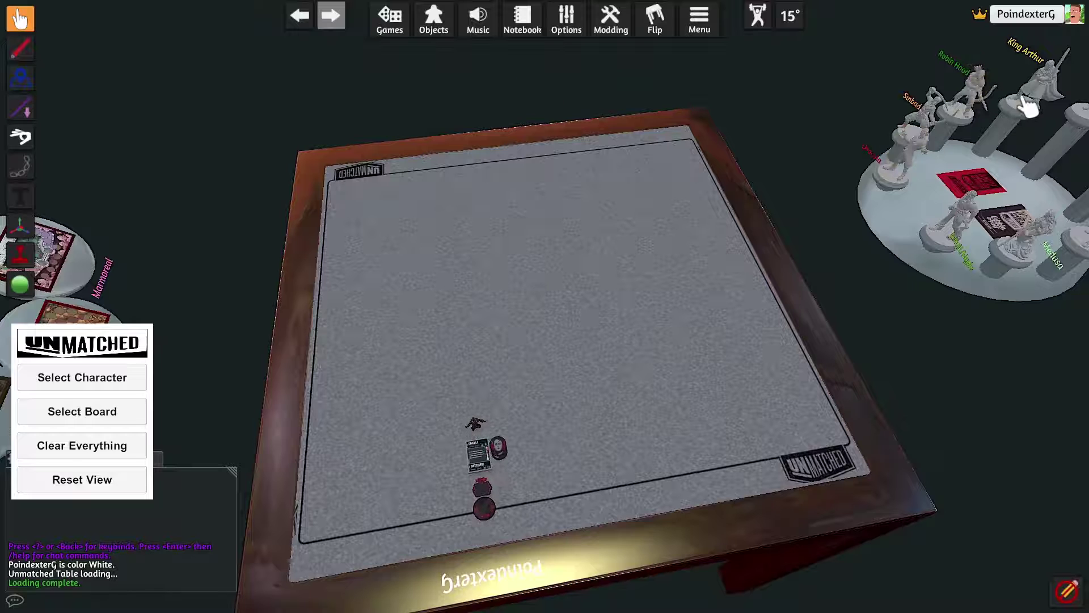
pyautogui.click(958, 221)
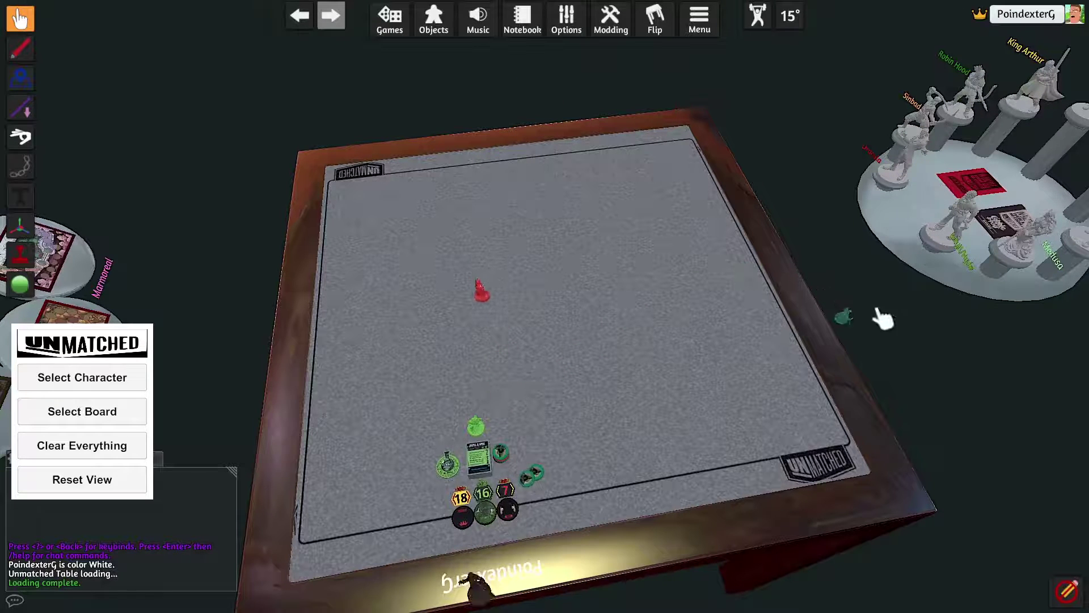
pyautogui.moveTo(618, 489); pyautogui.dragTo(522, 348)
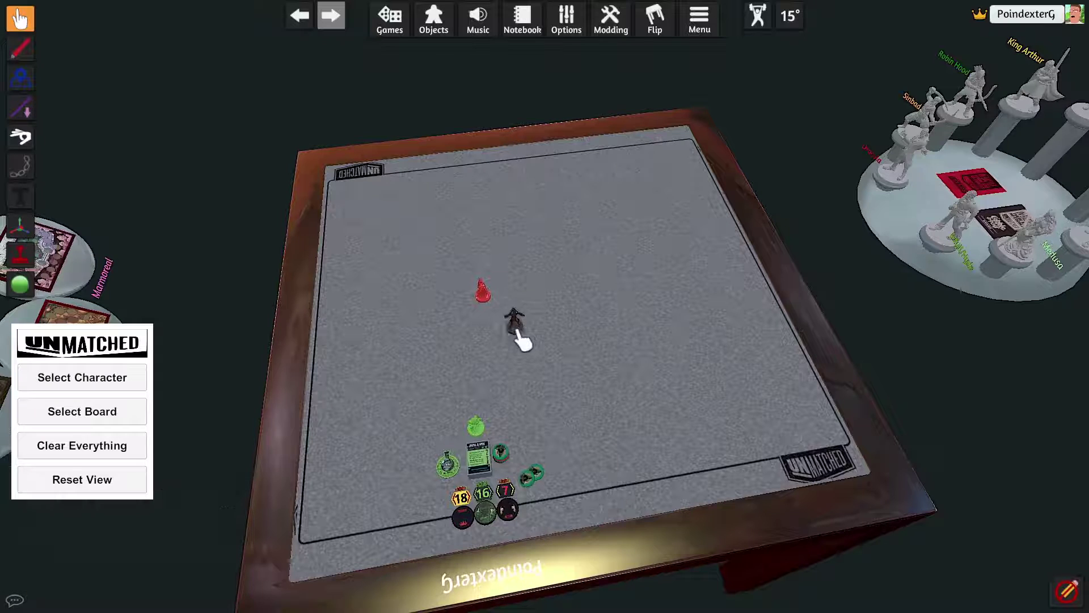
pyautogui.moveTo(477, 427); pyautogui.dragTo(463, 320)
# Step: Move the red miniature between the green and dark miniatures to form a row
pyautogui.scroll(-5, 461, 321)
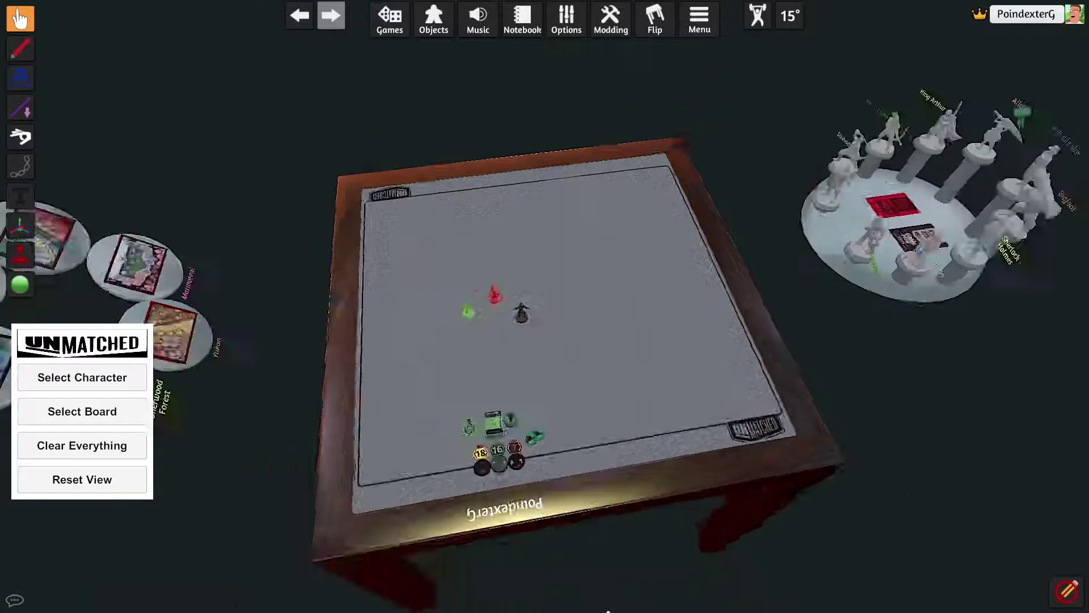
pyautogui.scroll(8, 584, 586)
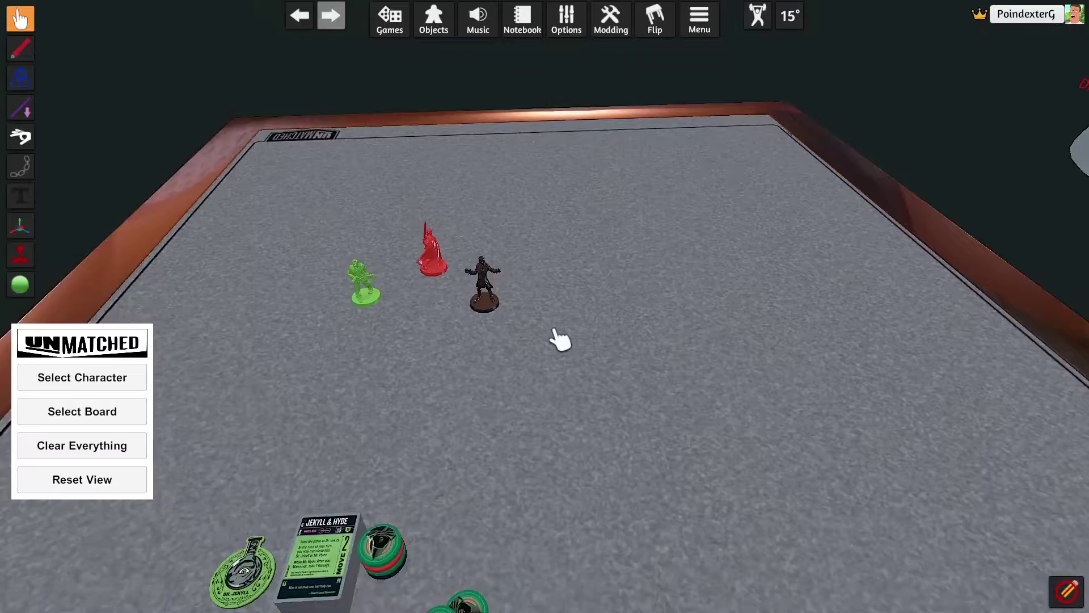
pyautogui.scroll(-3, 474, 309)
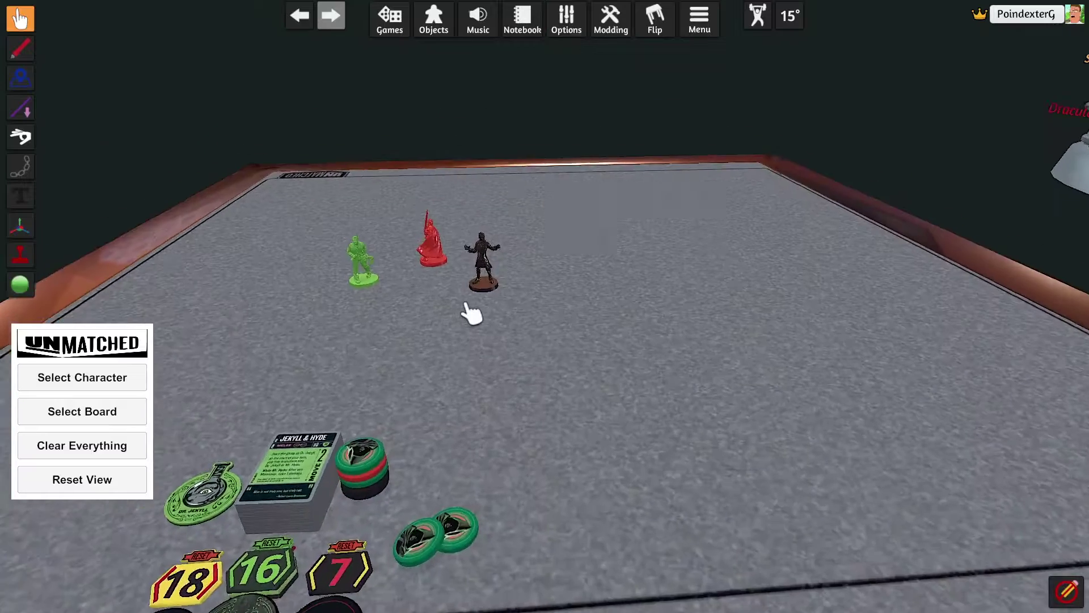
pyautogui.scroll(6, 324, 253)
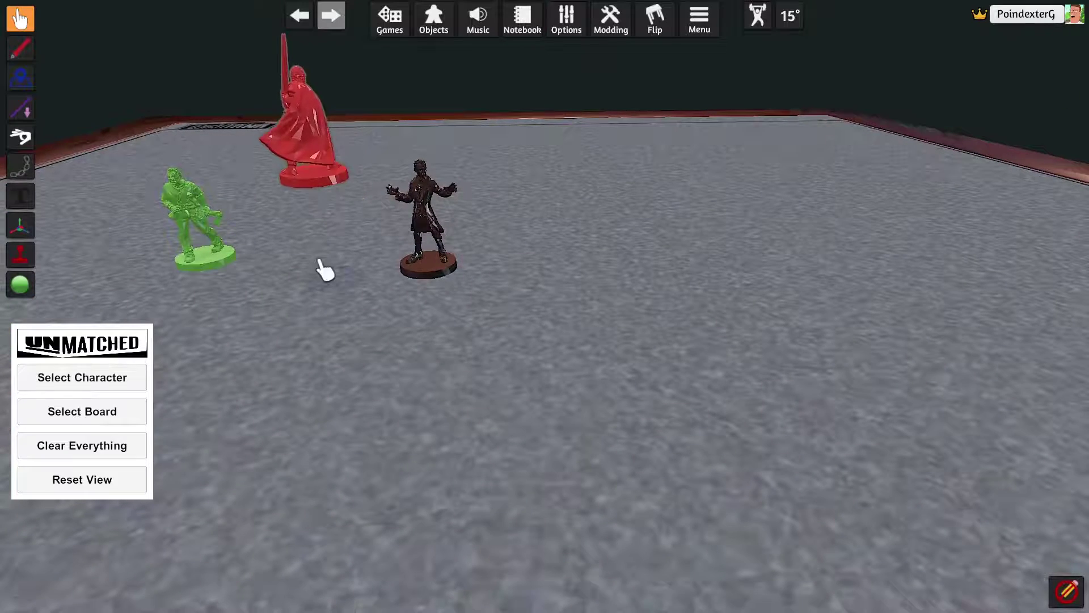
pyautogui.moveTo(320, 262); pyautogui.dragTo(308, 253)
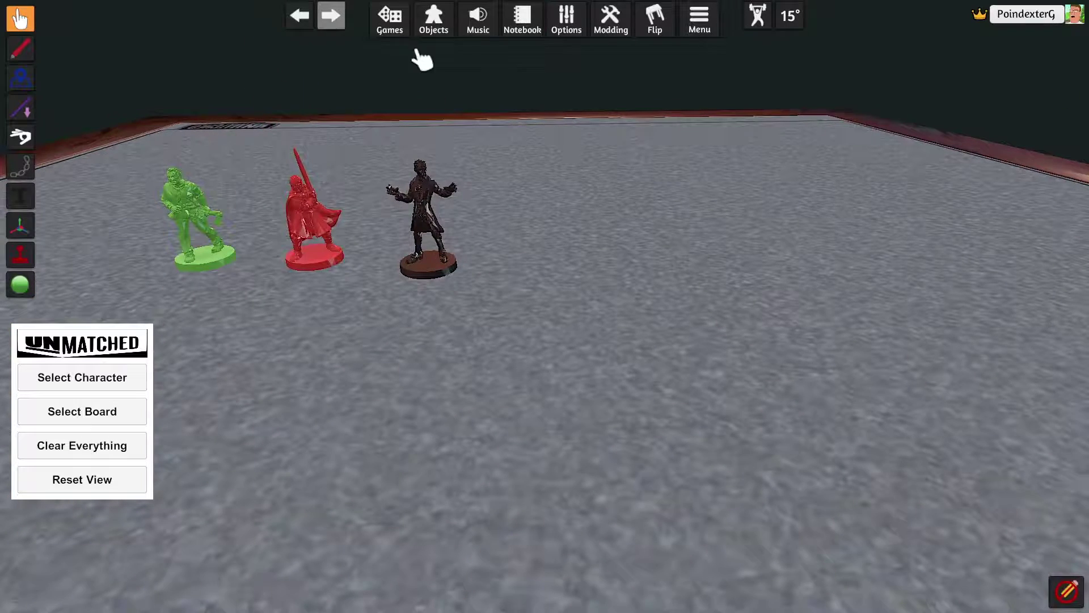
# Step: Spawn the saved object This Guy on the table beside the dark miniature
pyautogui.click(442, 31)
pyautogui.click(967, 486)
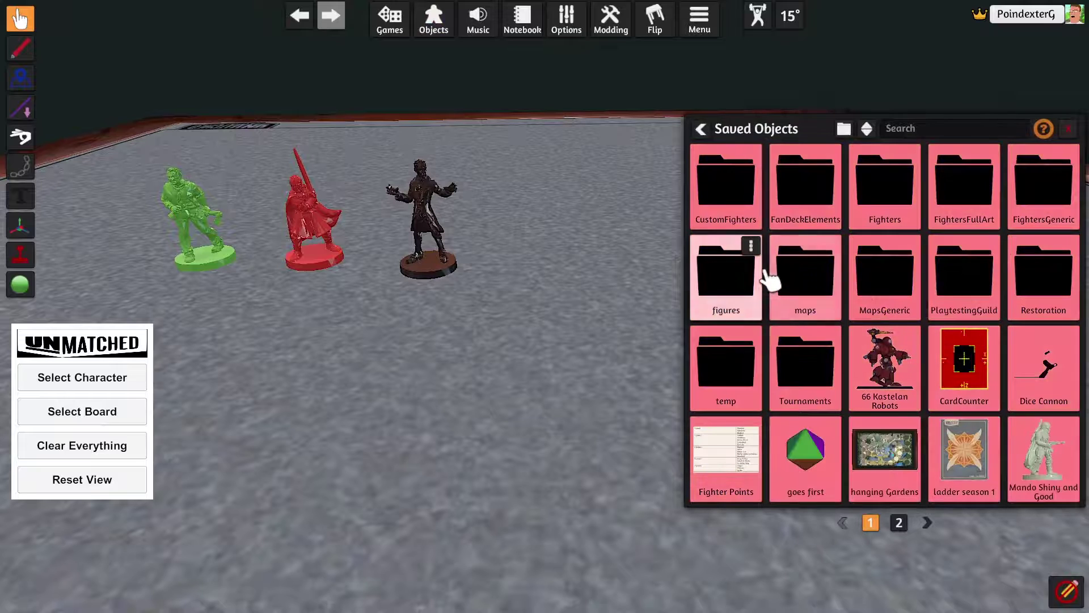
pyautogui.click(927, 522)
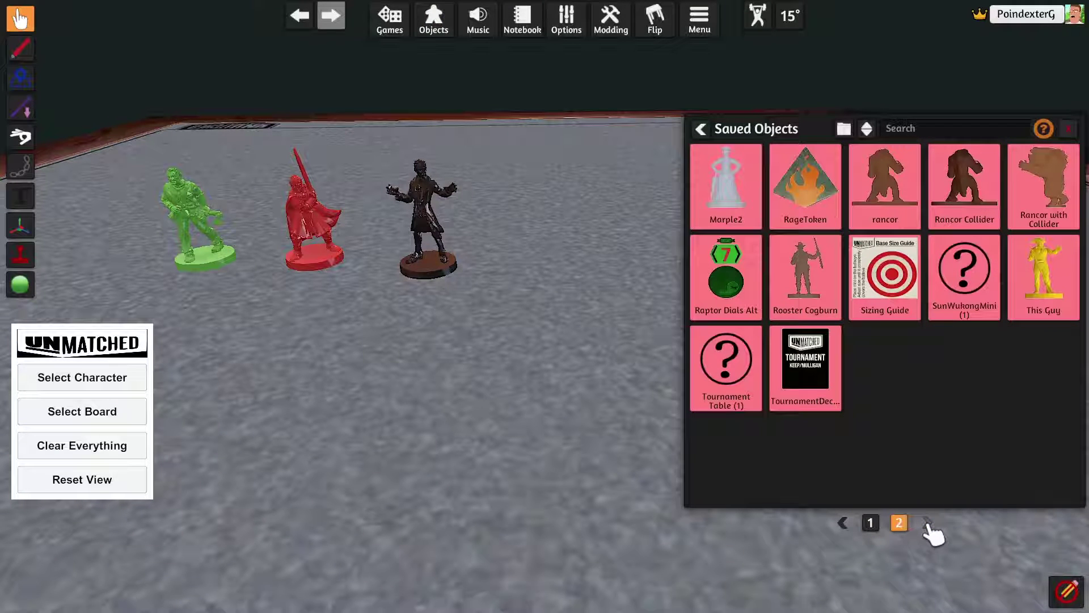
pyautogui.click(1060, 310)
pyautogui.click(555, 291)
pyautogui.moveTo(22, 49)
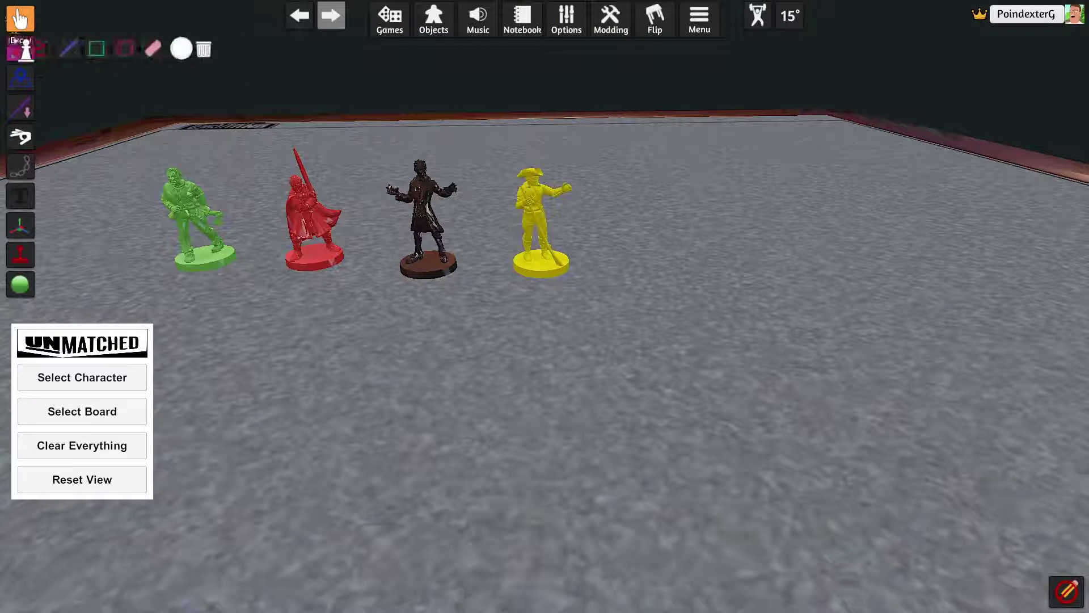
# Step: Move the yellow This Guy figure to the other end of the row, next to the green miniature
pyautogui.moveTo(550, 263)
pyautogui.mouseDown()
pyautogui.moveTo(109, 295)
pyautogui.moveTo(139, 281)
pyautogui.mouseUp()
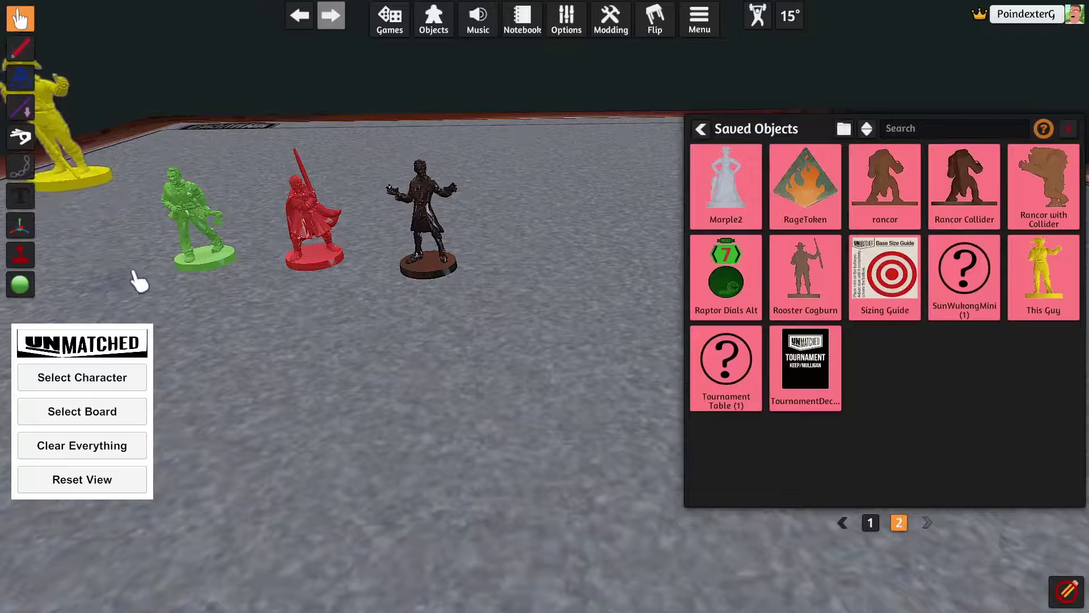
pyautogui.moveTo(207, 239); pyautogui.dragTo(138, 270)
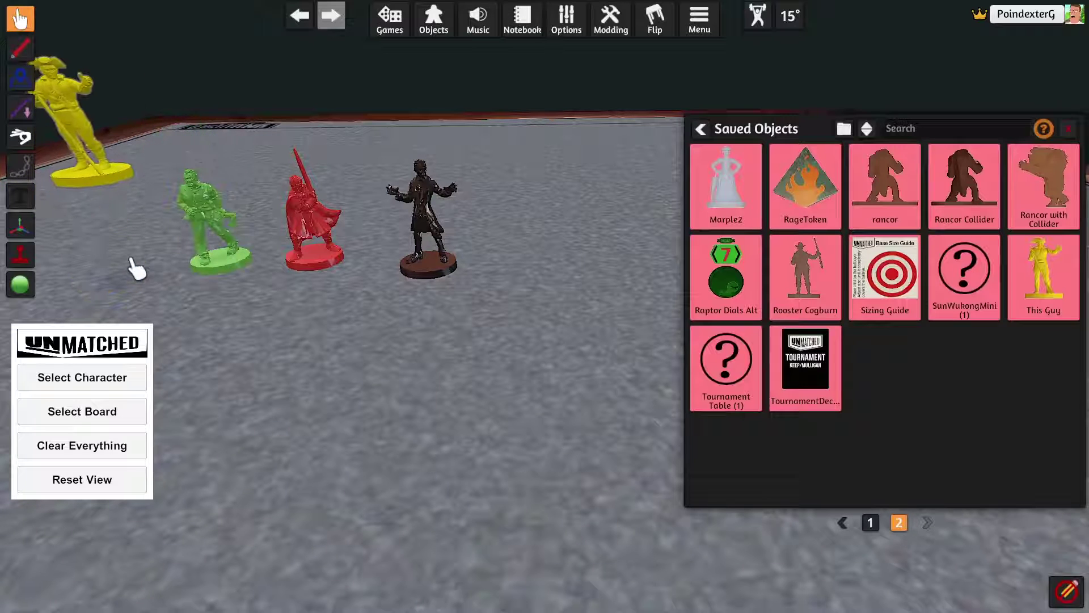
pyautogui.press('a')
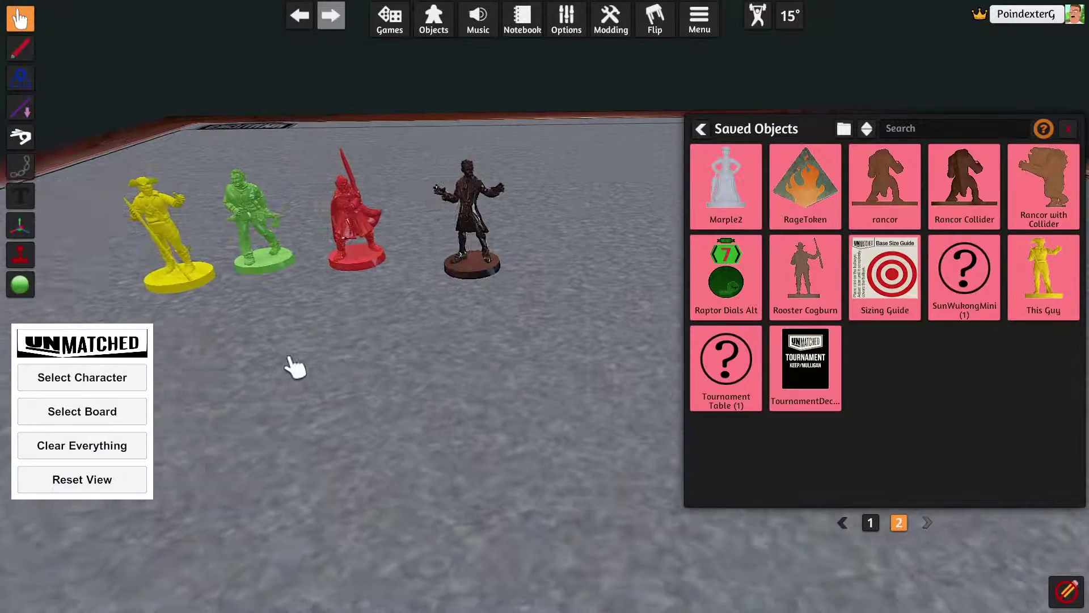
# Step: Close the saved objects library and move the Unmatched options panel clear of the row of figures
pyautogui.scroll(3, 583, 418)
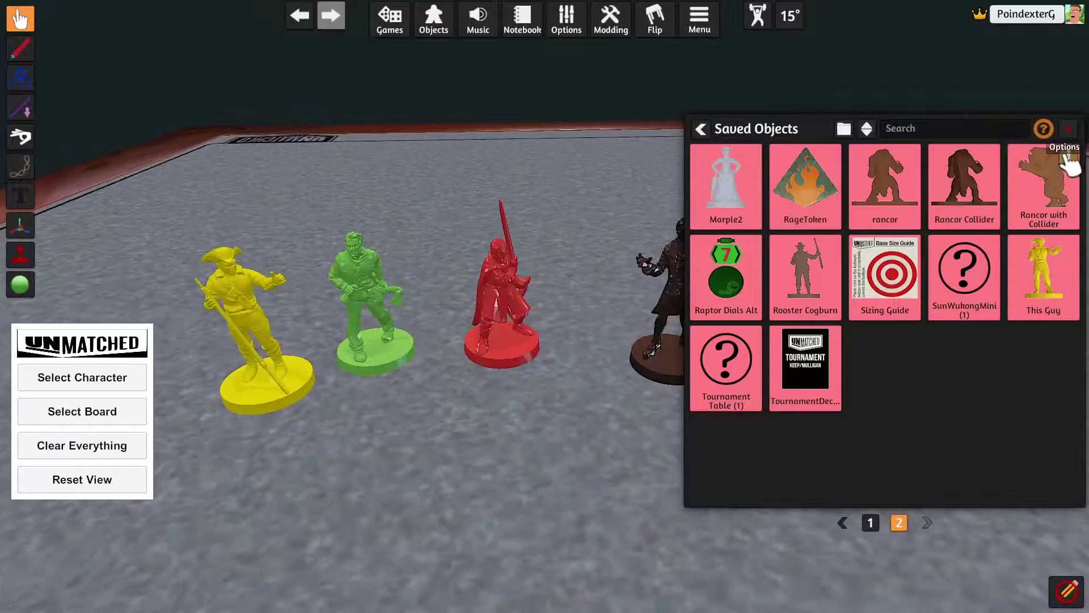
pyautogui.click(1069, 130)
pyautogui.moveTo(108, 329); pyautogui.dragTo(7, 494)
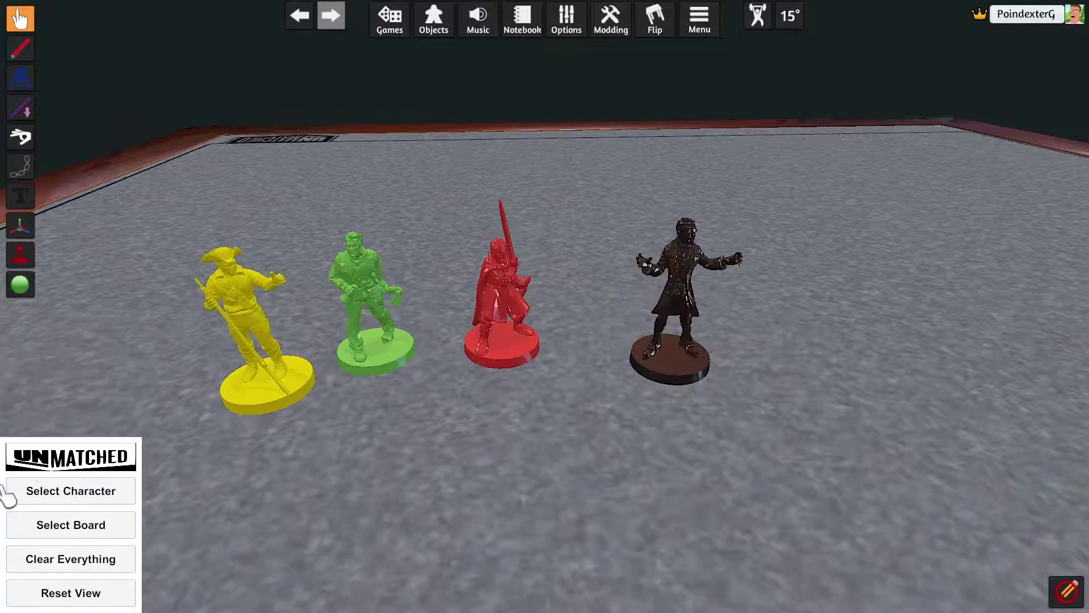
pyautogui.scroll(3, 382, 479)
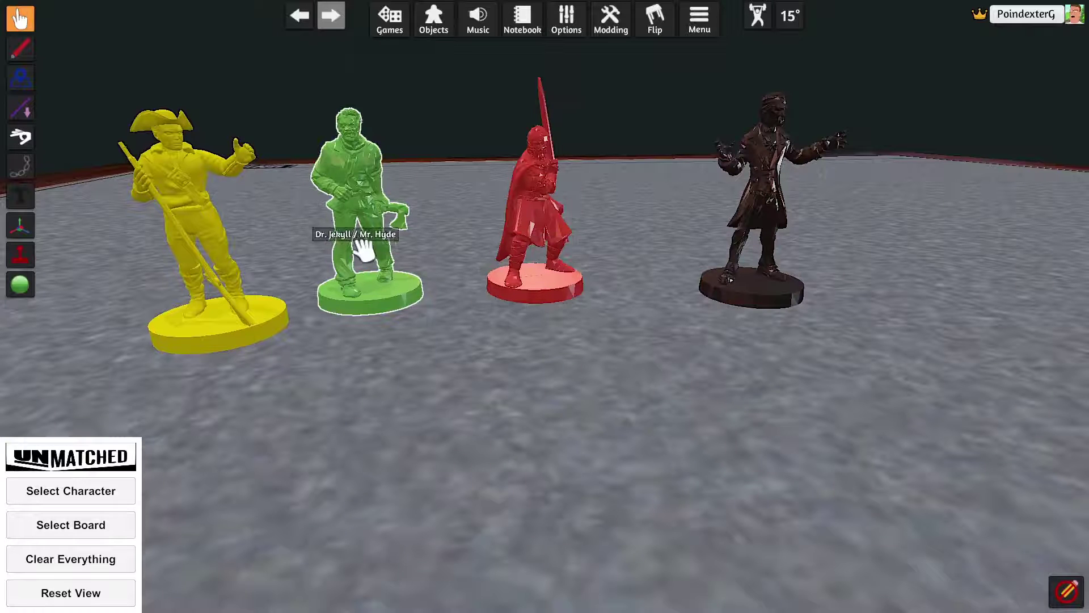
pyautogui.moveTo(202, 263); pyautogui.dragTo(295, 395)
pyautogui.scroll(2, 466, 429)
# Step: Switch to Unity and delete the sam project Variant prefab from the Assets folder
pyautogui.press('super')
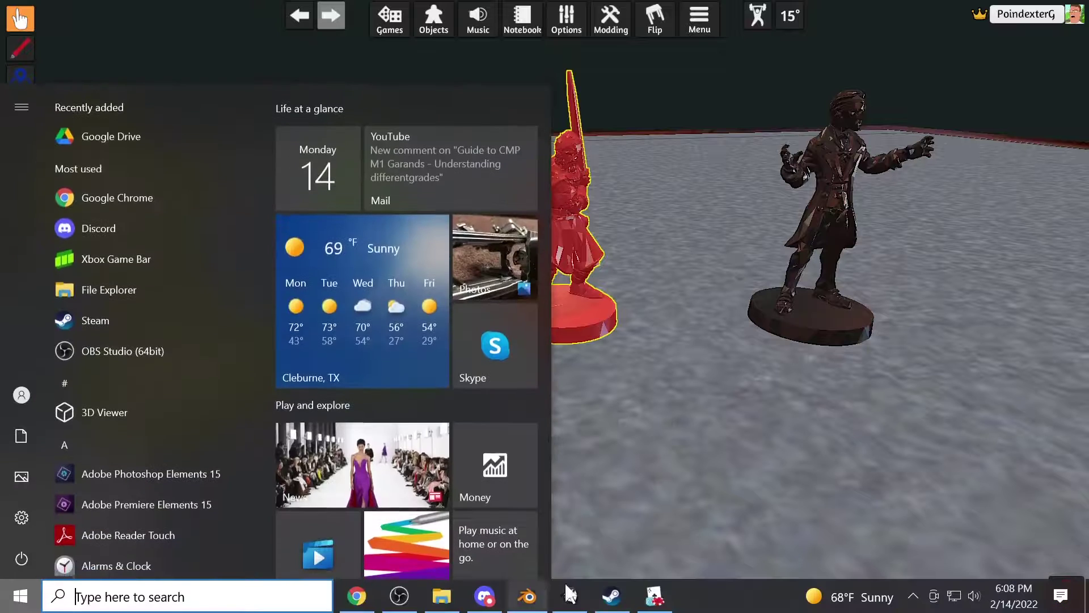
pyautogui.click(585, 596)
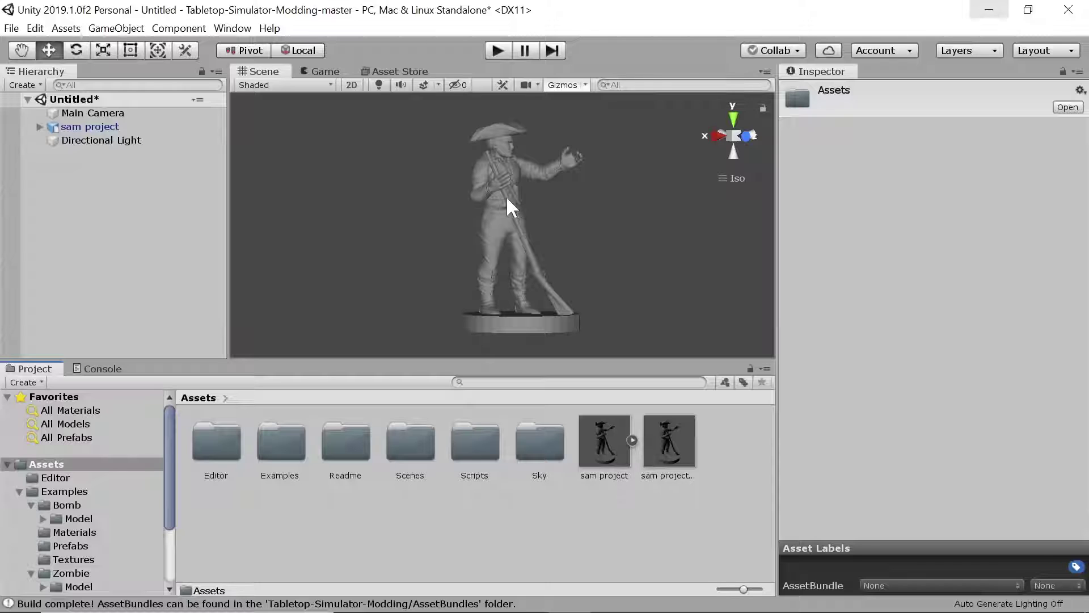
pyautogui.click(673, 442)
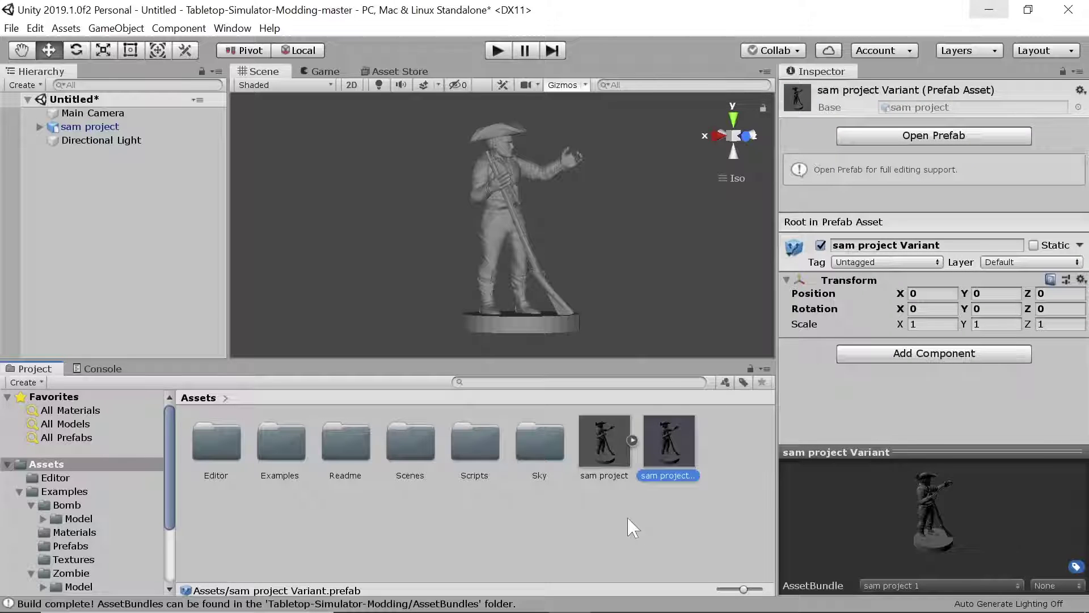
pyautogui.press('Delete')
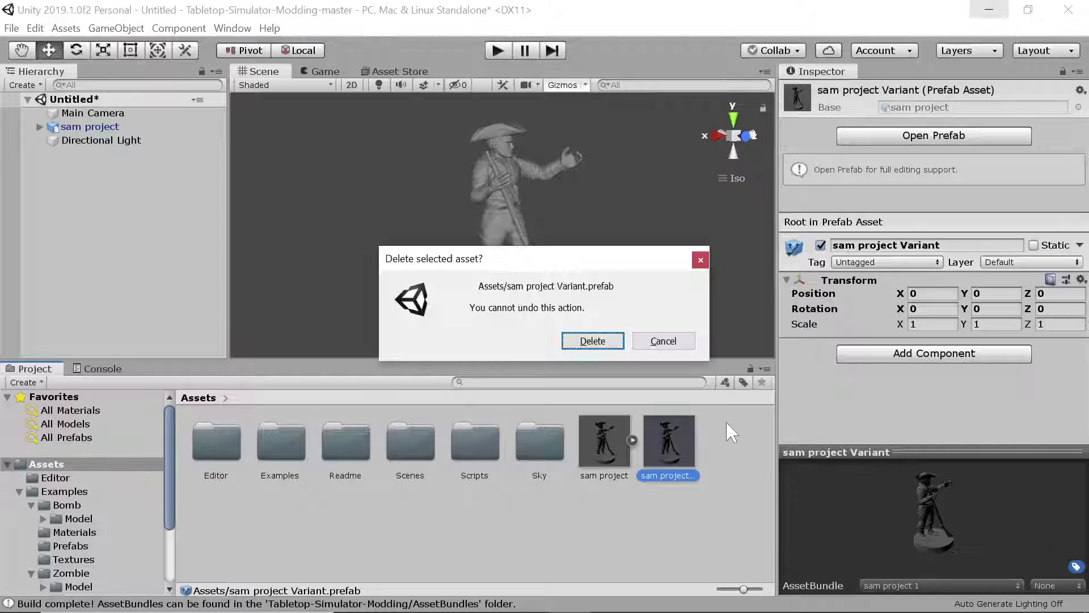
pyautogui.click(595, 343)
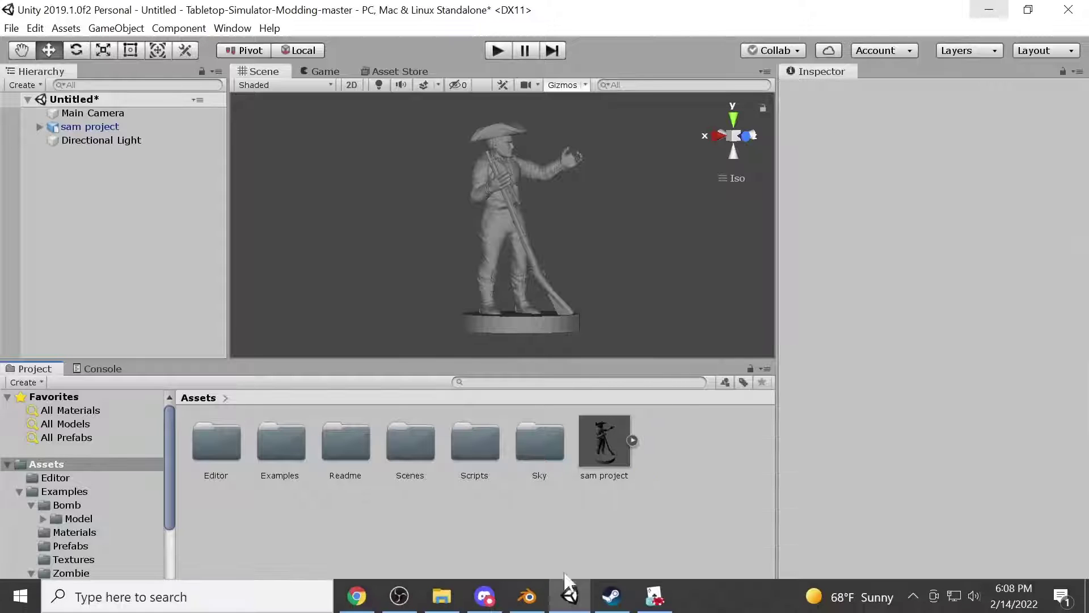
pyautogui.click(506, 194)
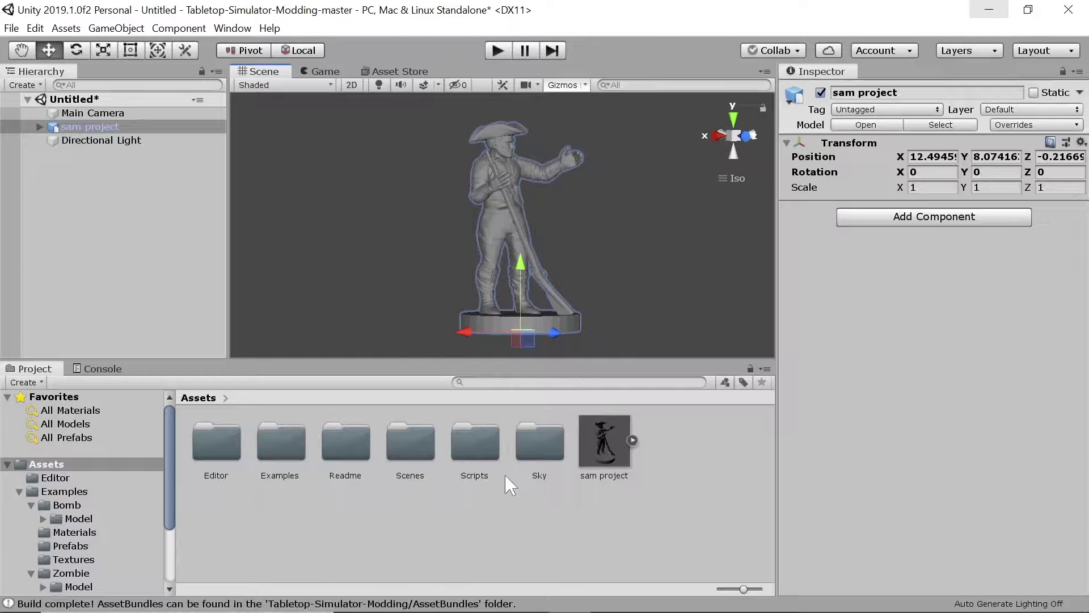
pyautogui.doubleClick(83, 128)
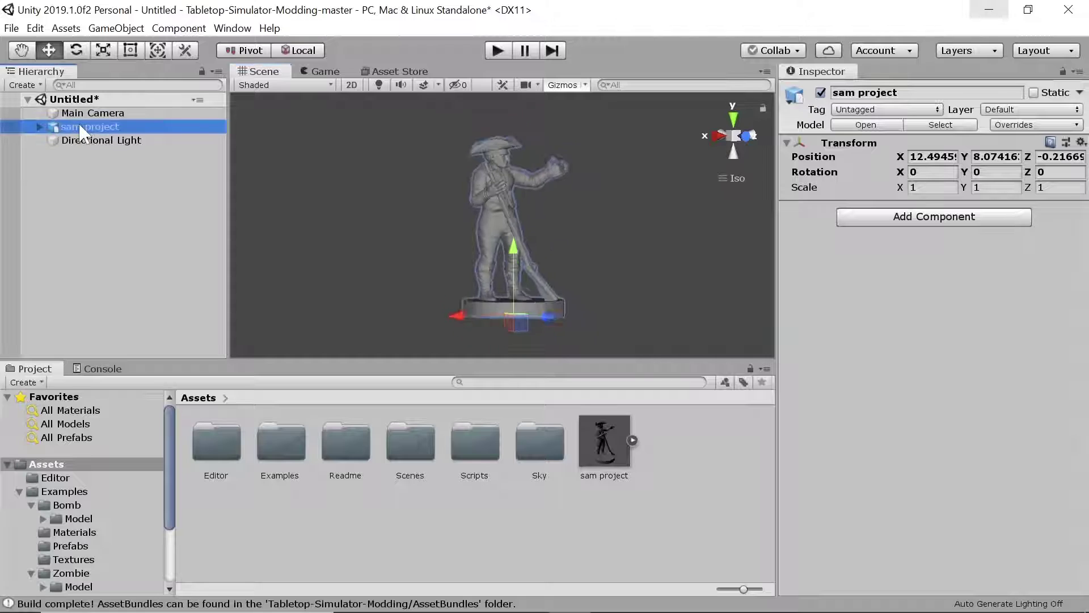
pyautogui.click(498, 205)
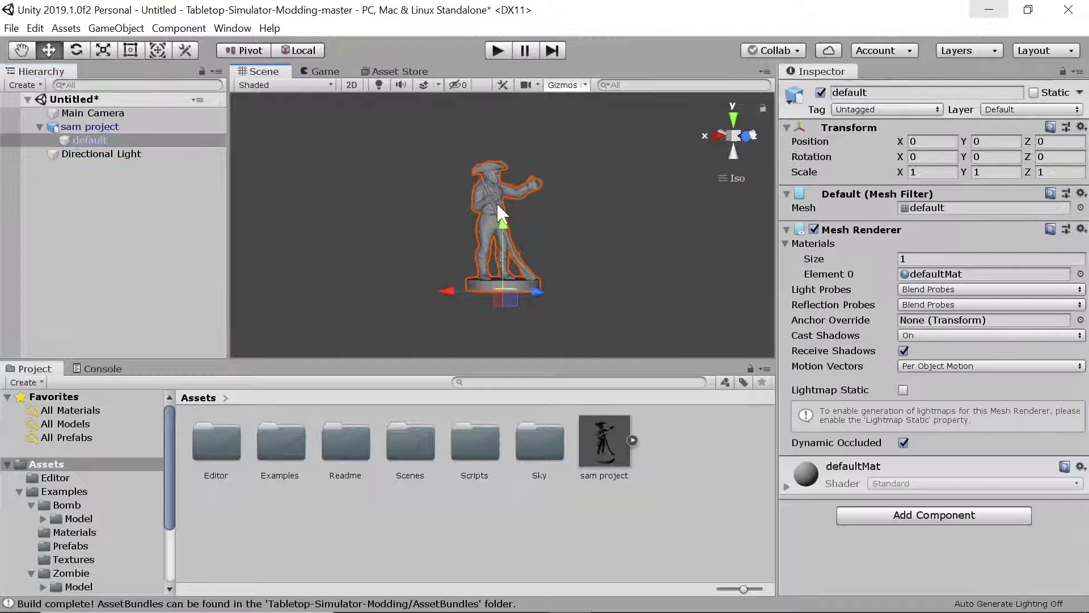
pyautogui.click(608, 278)
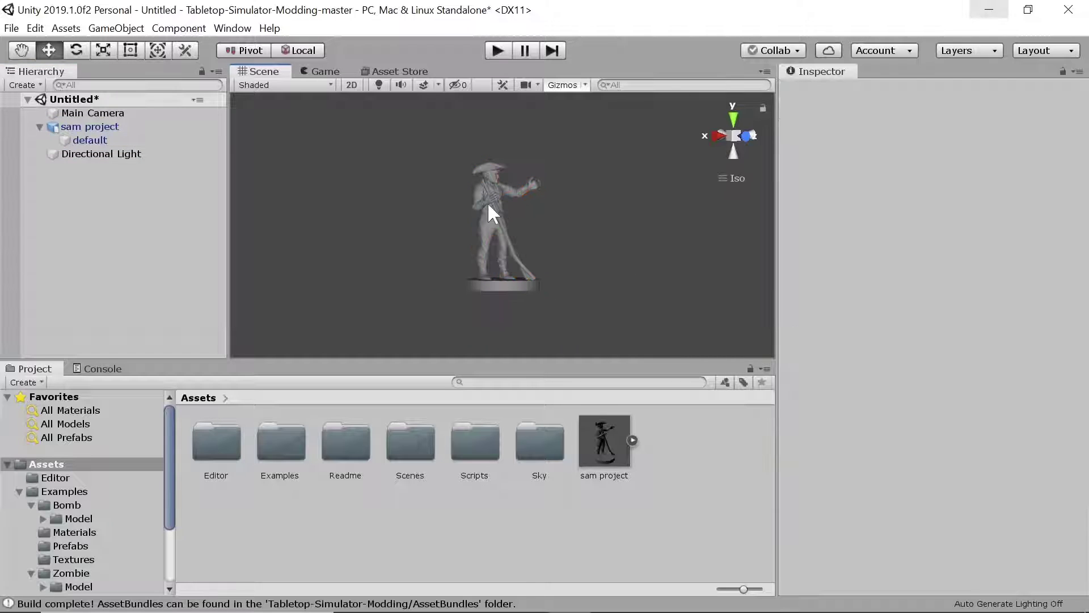
pyautogui.click(488, 202)
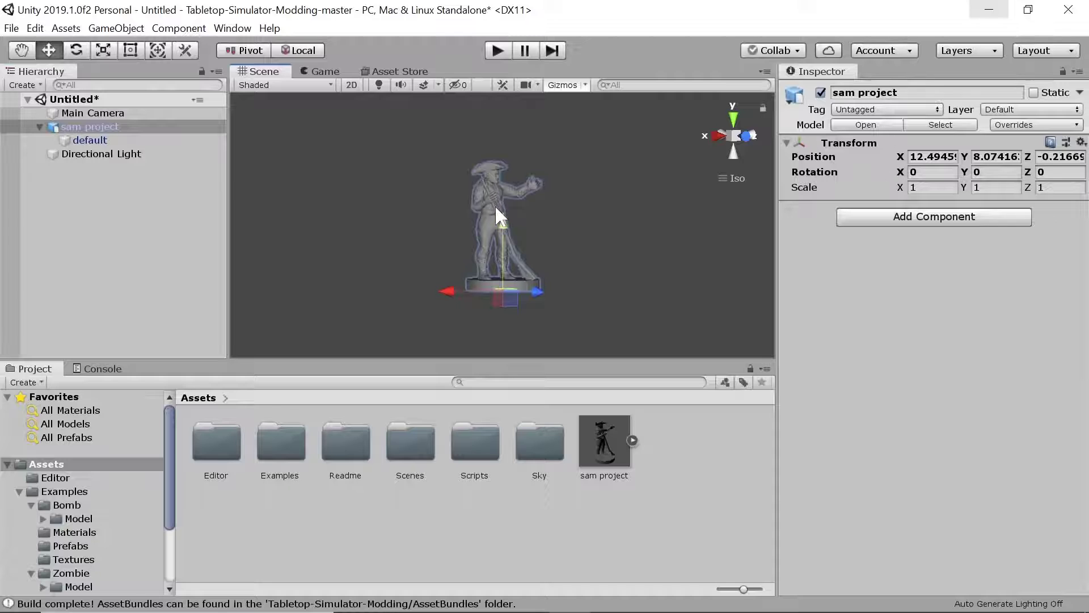
pyautogui.click(488, 344)
pyautogui.click(489, 217)
pyautogui.click(488, 192)
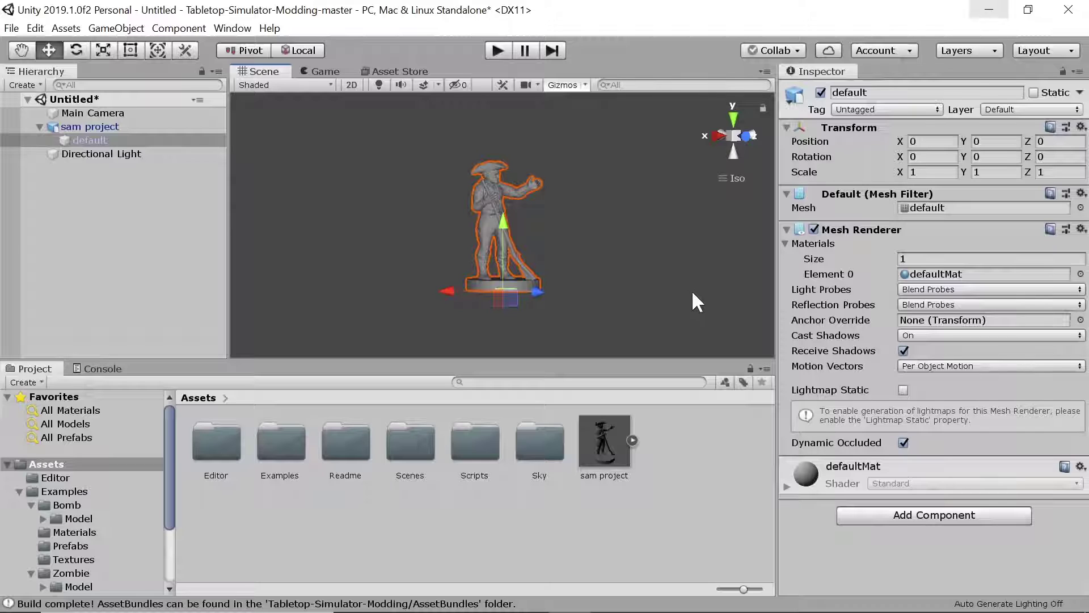
pyautogui.click(899, 520)
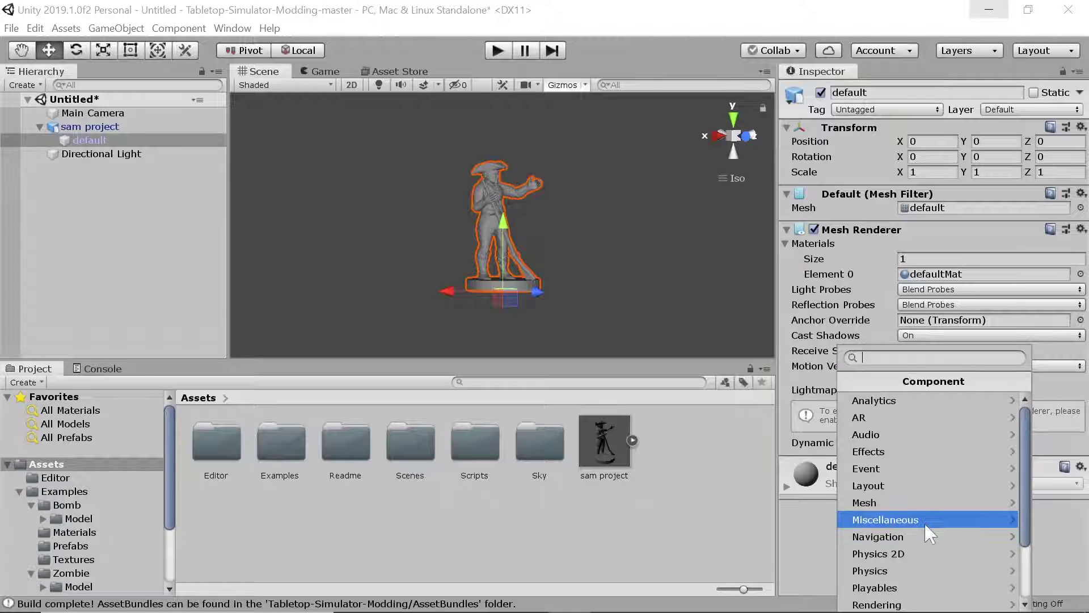
pyautogui.click(896, 575)
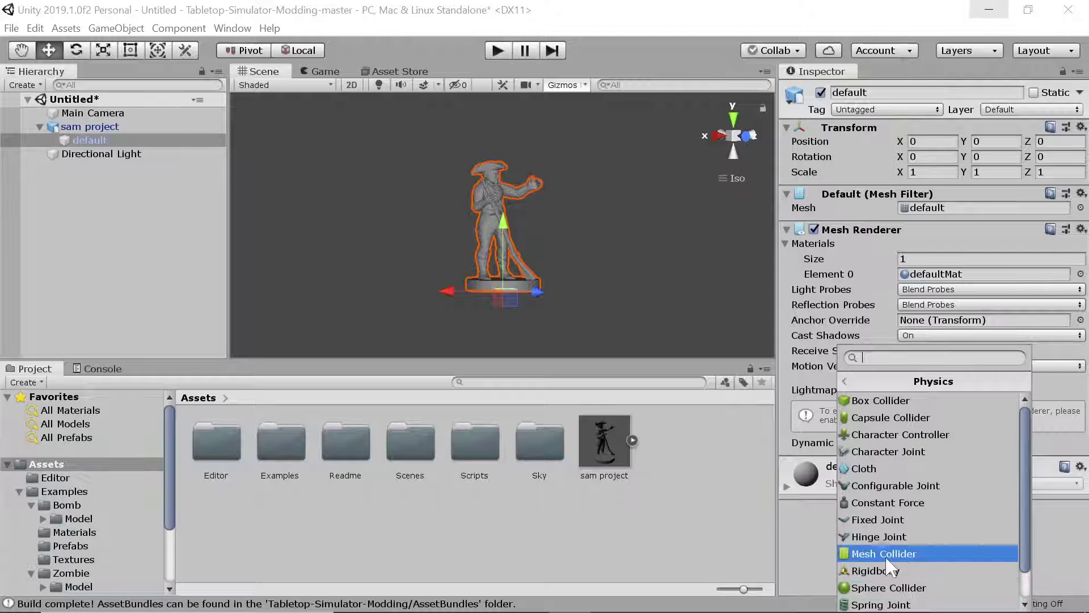
pyautogui.click(599, 544)
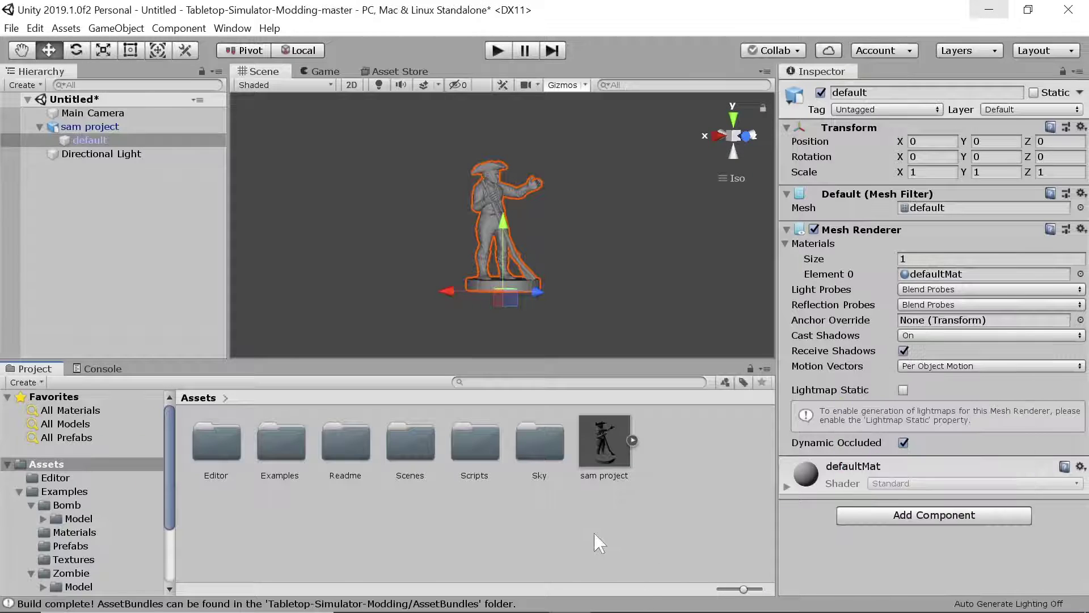
# Step: Import collider300.obj from the models folder in Downloads into the Assets folder
pyautogui.rightClick(708, 517)
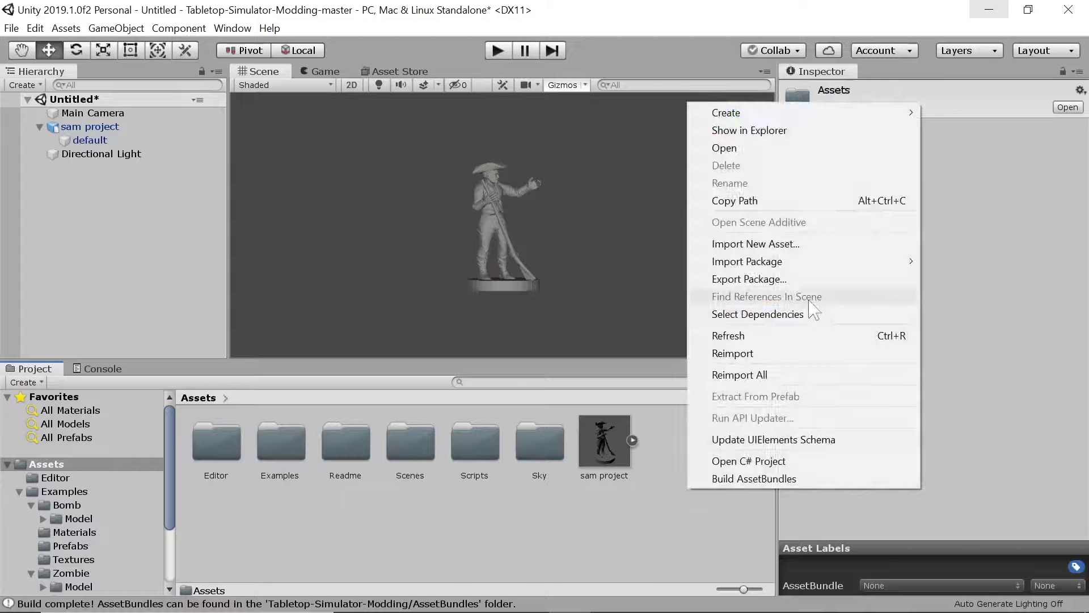
pyautogui.click(781, 245)
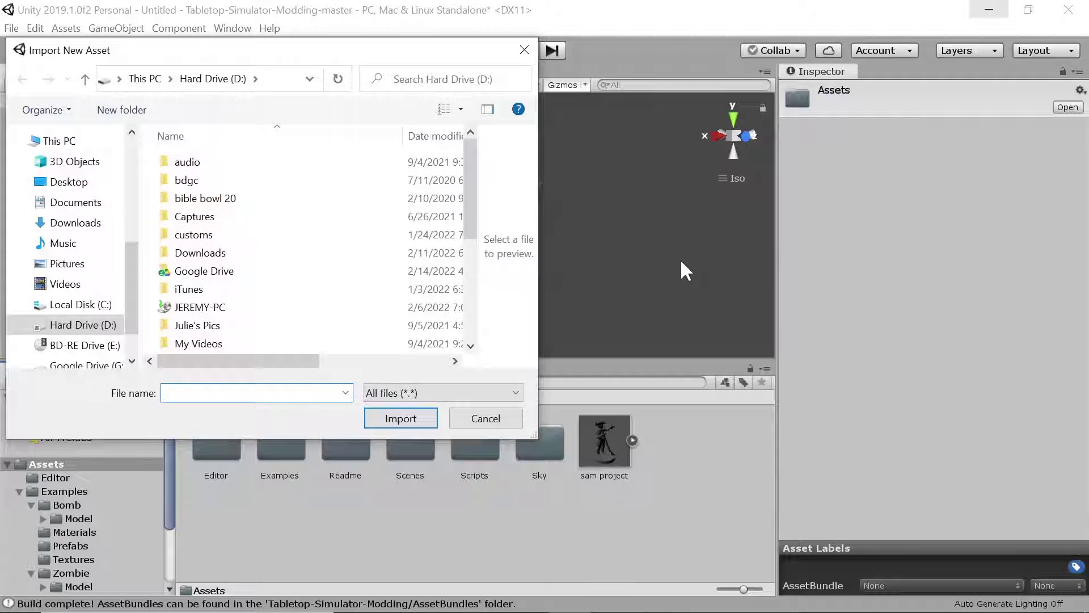
pyautogui.scroll(-4, 256, 315)
pyautogui.click(255, 308)
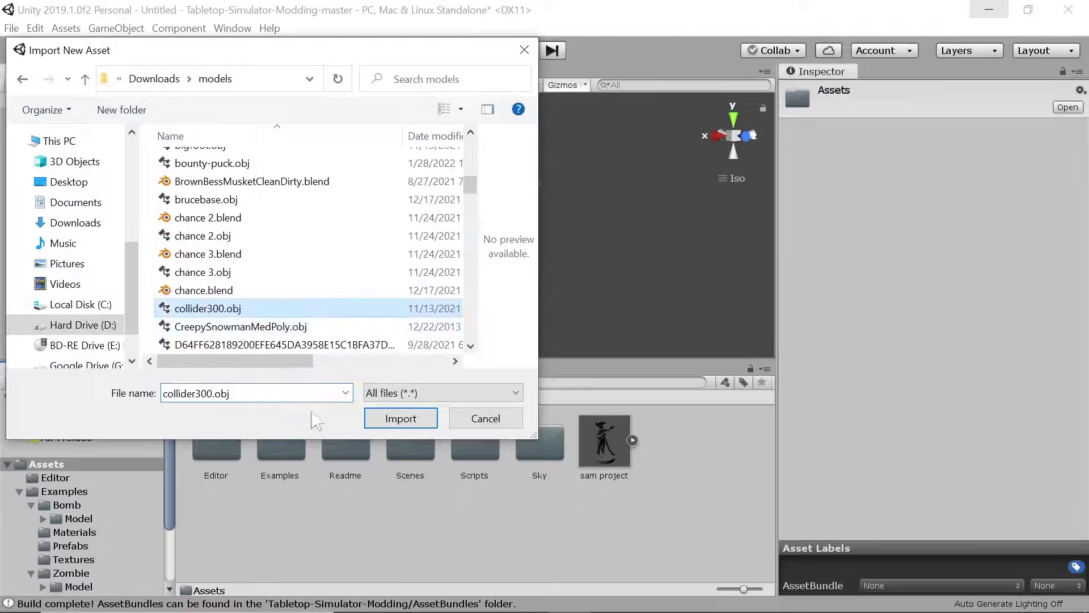
pyautogui.click(406, 431)
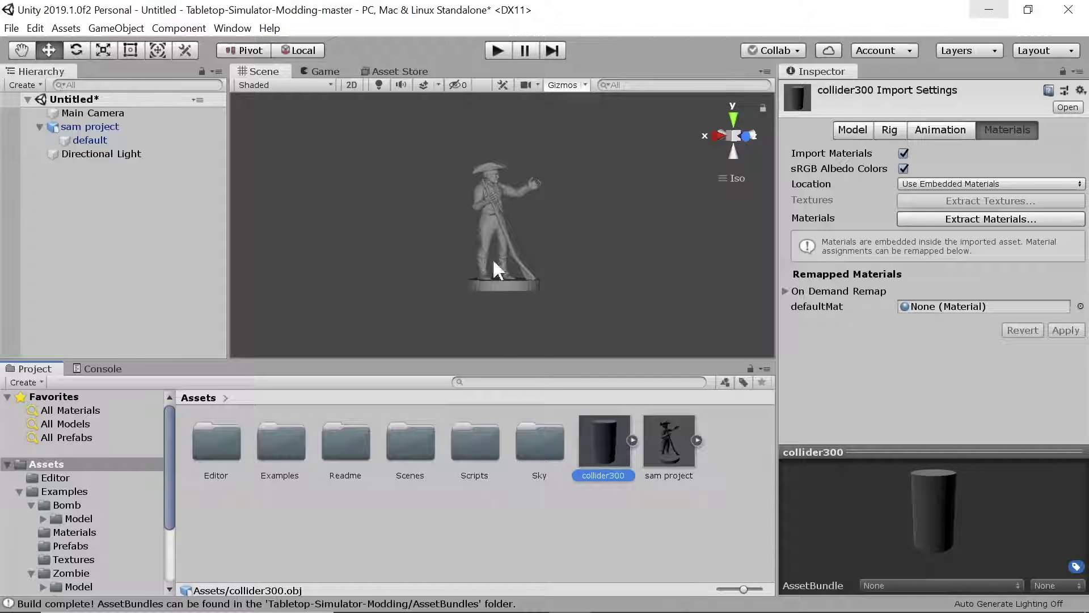
# Step: Add a Mesh Collider physics component to the default mesh of the sam project figure
pyautogui.click(665, 436)
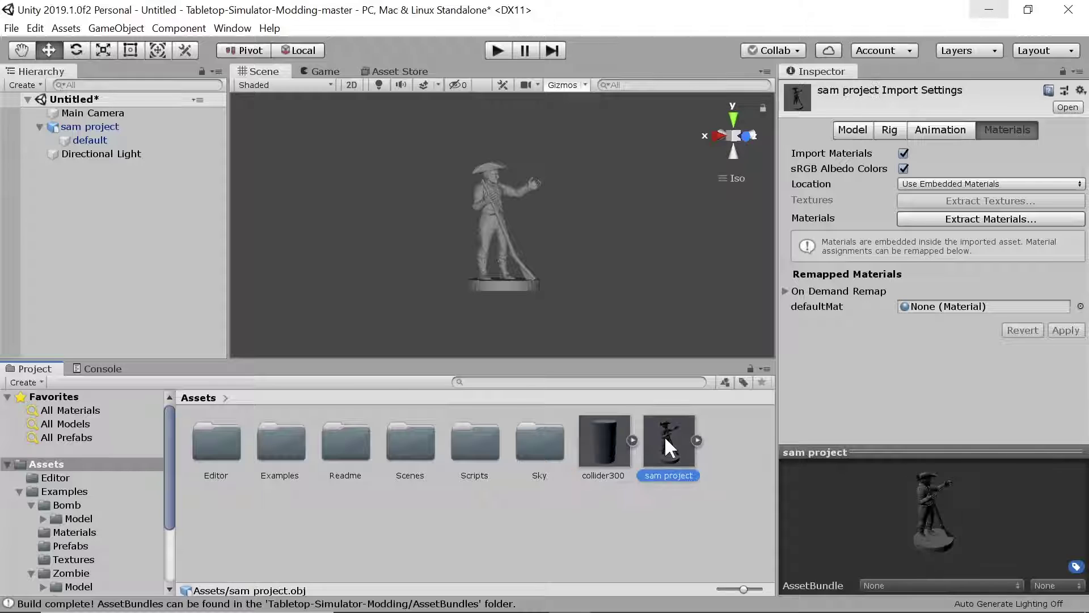
pyautogui.click(494, 192)
pyautogui.click(487, 191)
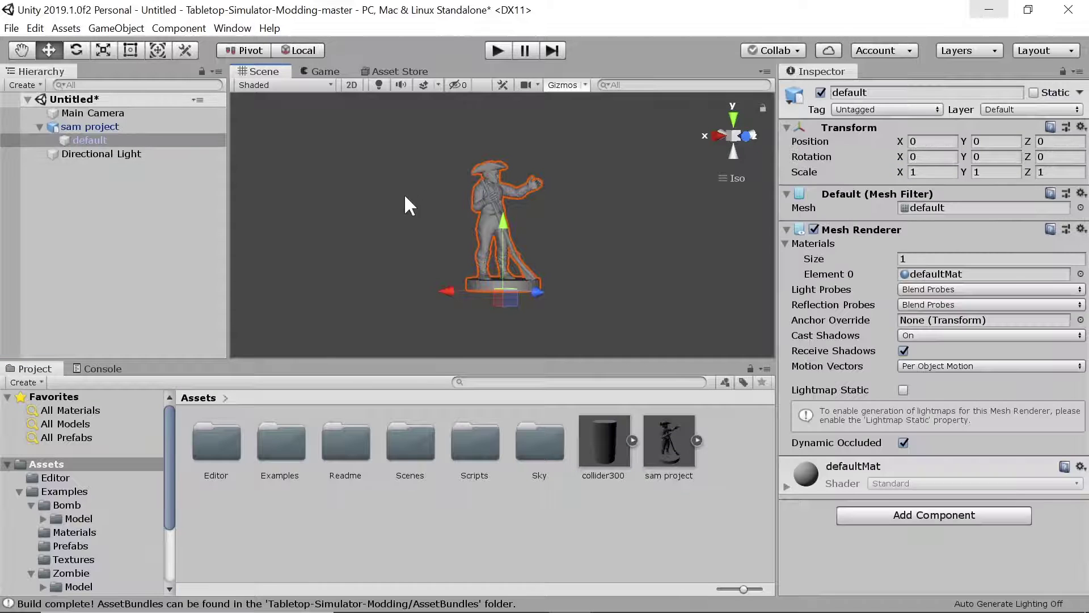
pyautogui.click(456, 246)
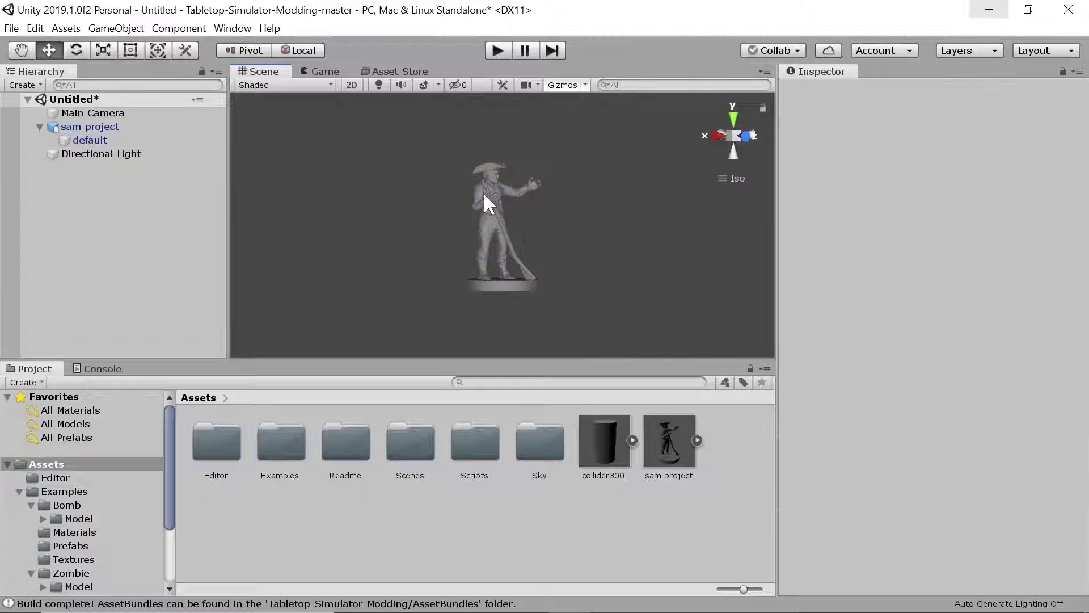
pyautogui.click(483, 192)
pyautogui.click(493, 190)
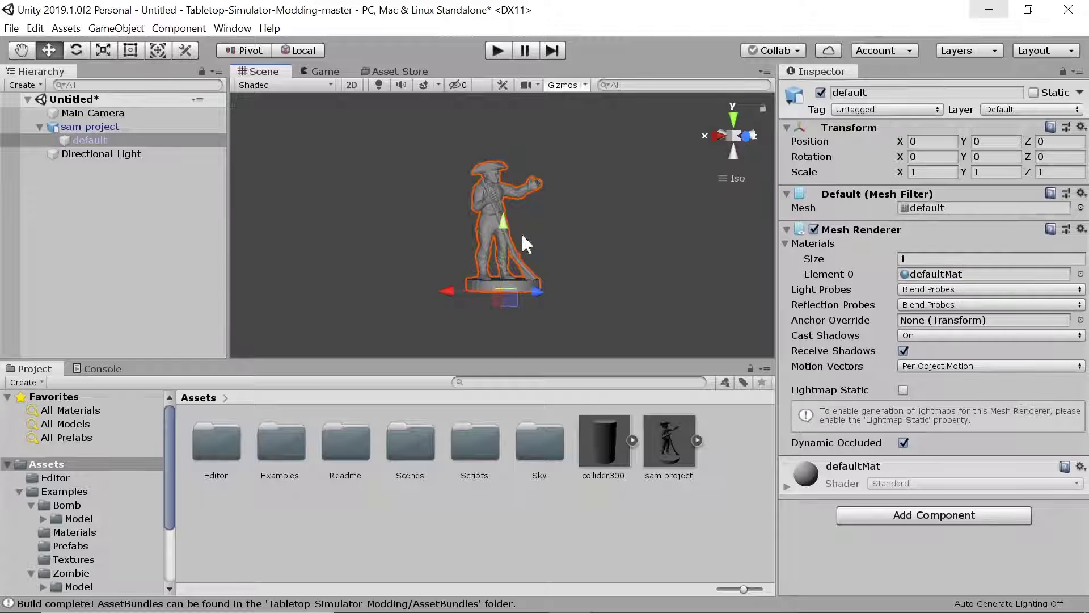
pyautogui.click(936, 517)
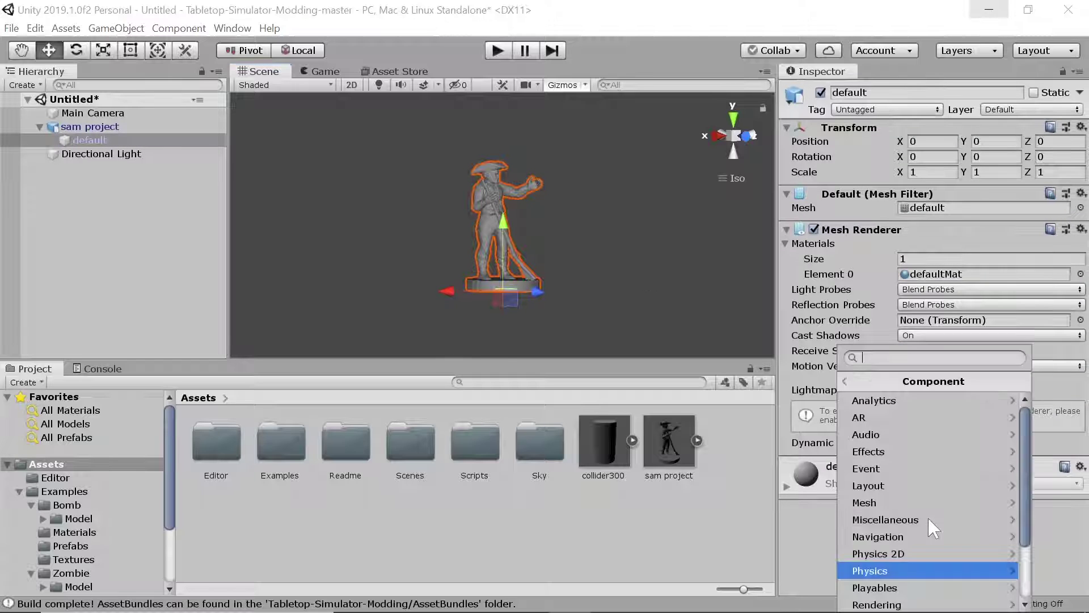
pyautogui.click(905, 575)
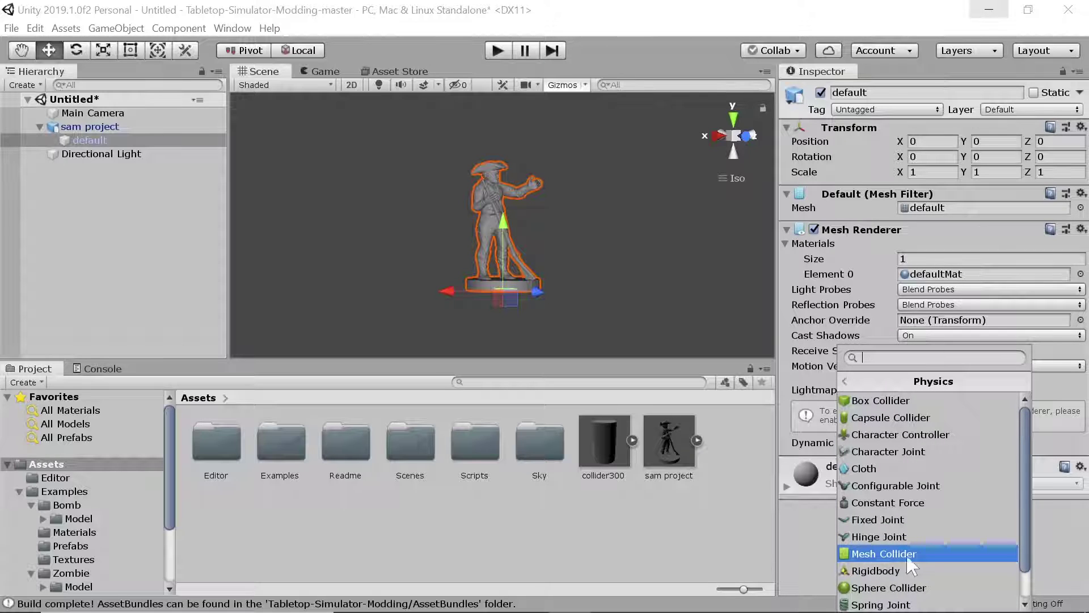
pyautogui.click(921, 562)
# Step: Set the Mesh Collider's mesh to the cylindrical default mesh from collider300.obj
pyautogui.scroll(-2, 847, 531)
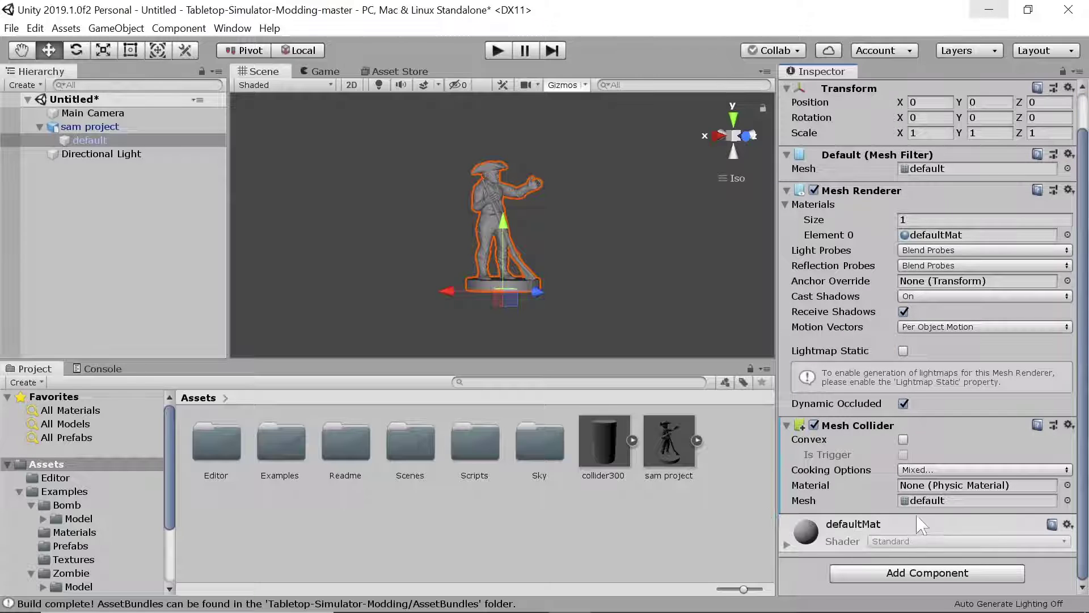
pyautogui.click(1068, 501)
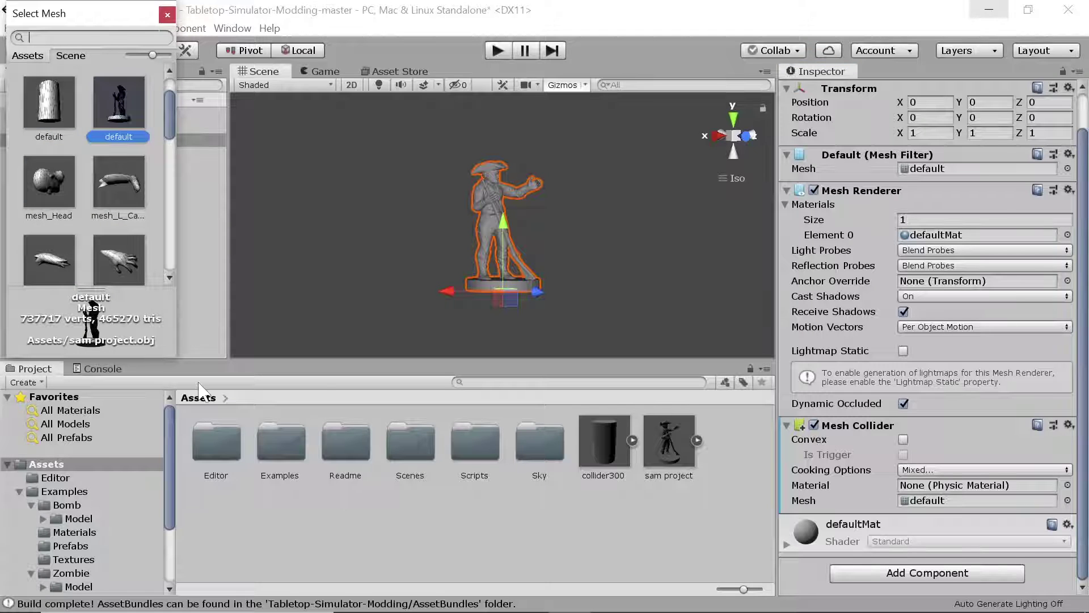
pyautogui.click(48, 106)
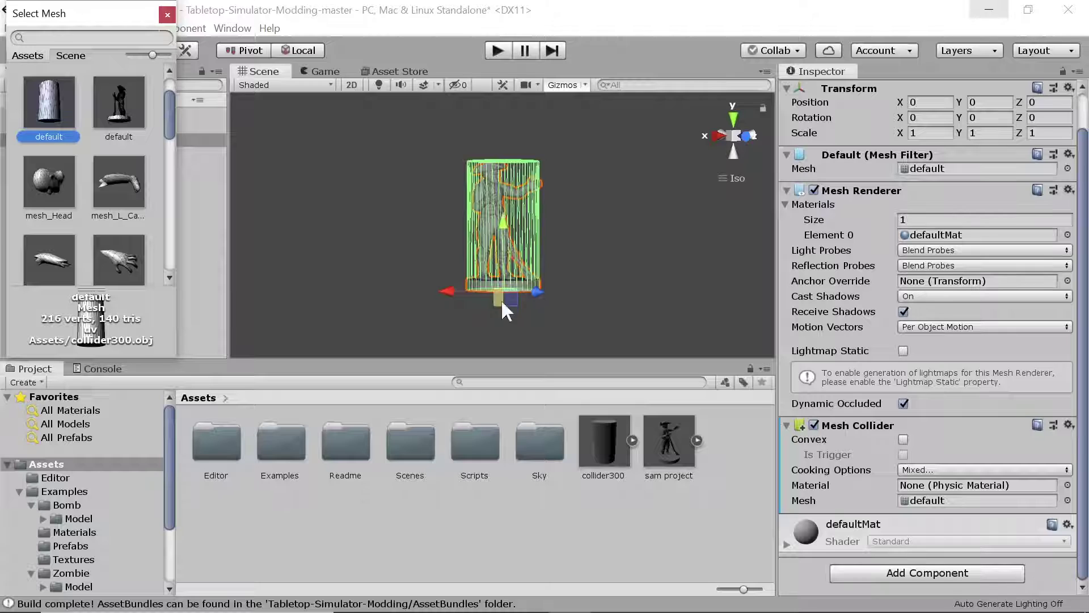
pyautogui.doubleClick(43, 107)
pyautogui.click(405, 274)
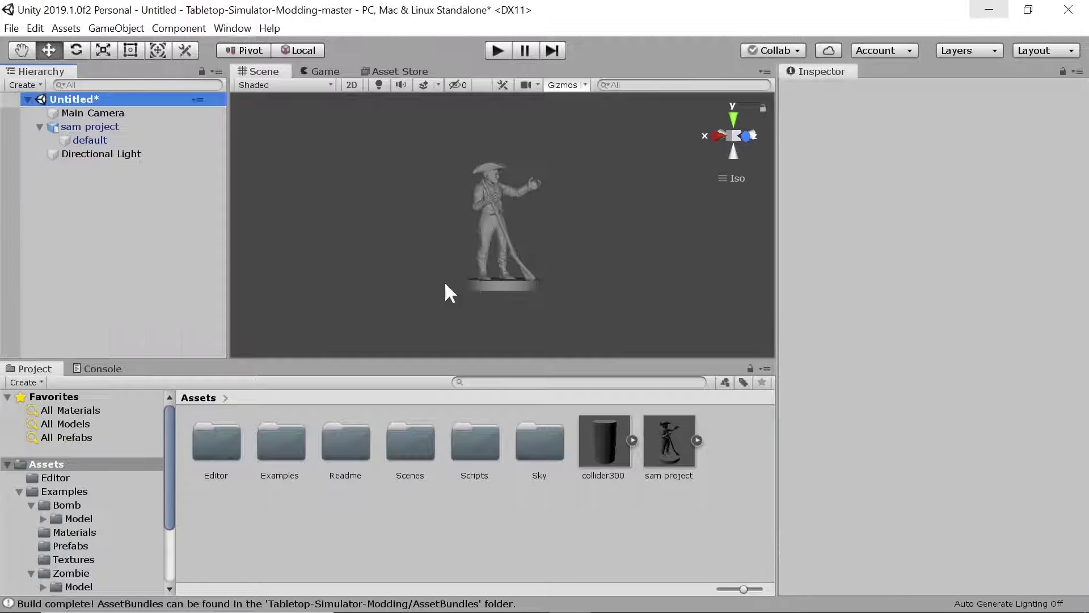
# Step: Inspect the collider outline around the figure and switch off the Mesh Collider on its default mesh
pyautogui.click(494, 234)
pyautogui.click(646, 241)
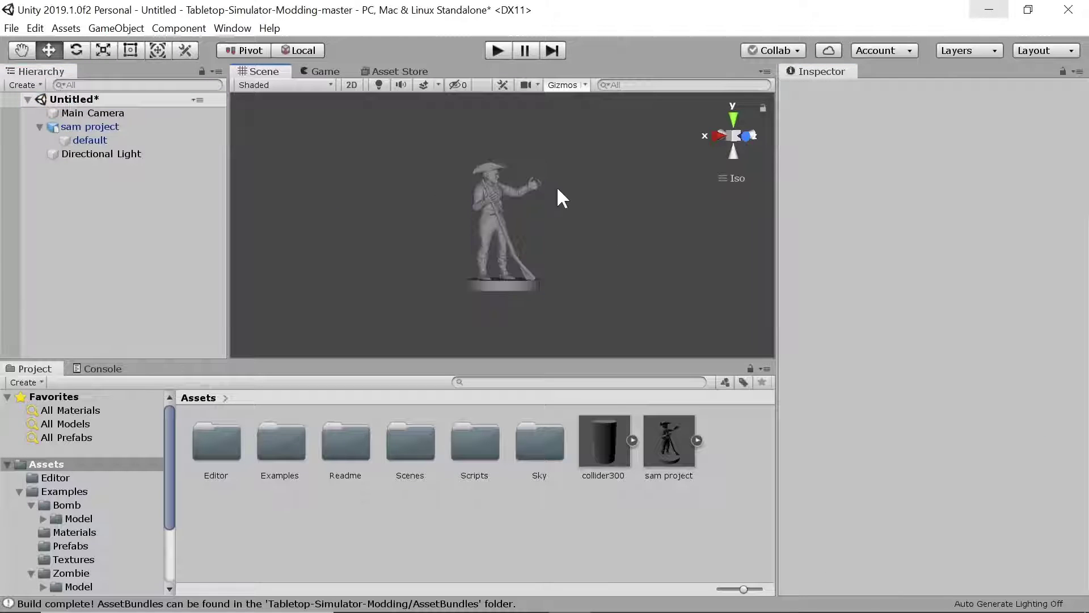
pyautogui.click(540, 180)
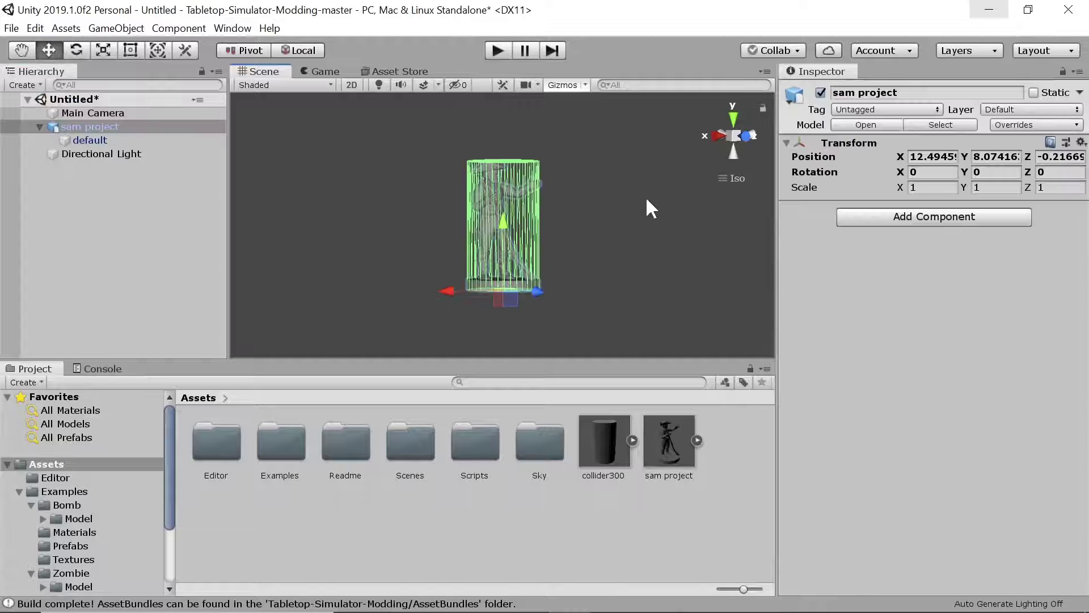
pyautogui.doubleClick(90, 140)
pyautogui.click(814, 465)
pyautogui.click(815, 465)
pyautogui.click(814, 465)
# Step: List all materials in the project and apply the Plane material to the figure
pyautogui.keyDown('alt'); pyautogui.moveTo(594, 206); pyautogui.dragTo(412, 230); pyautogui.keyUp('alt')
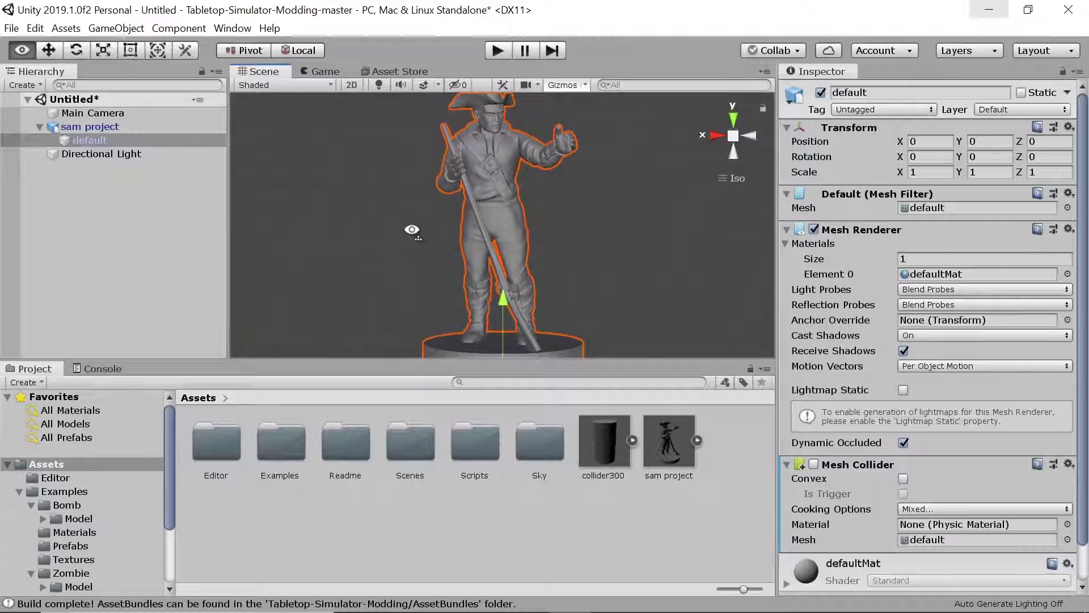
pyautogui.moveTo(628, 163); pyautogui.dragTo(632, 201)
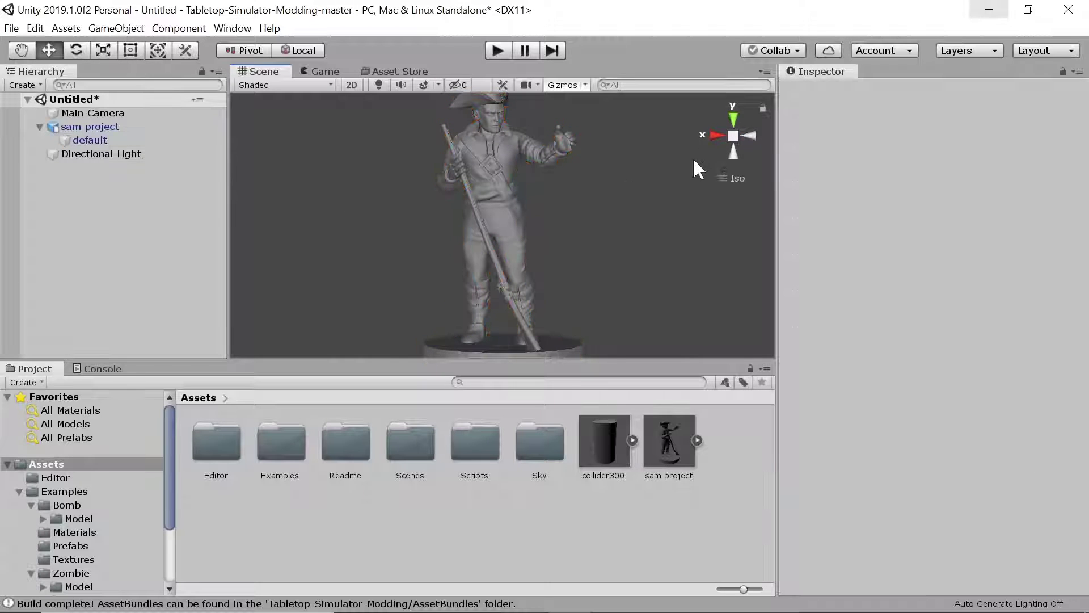
pyautogui.click(21, 50)
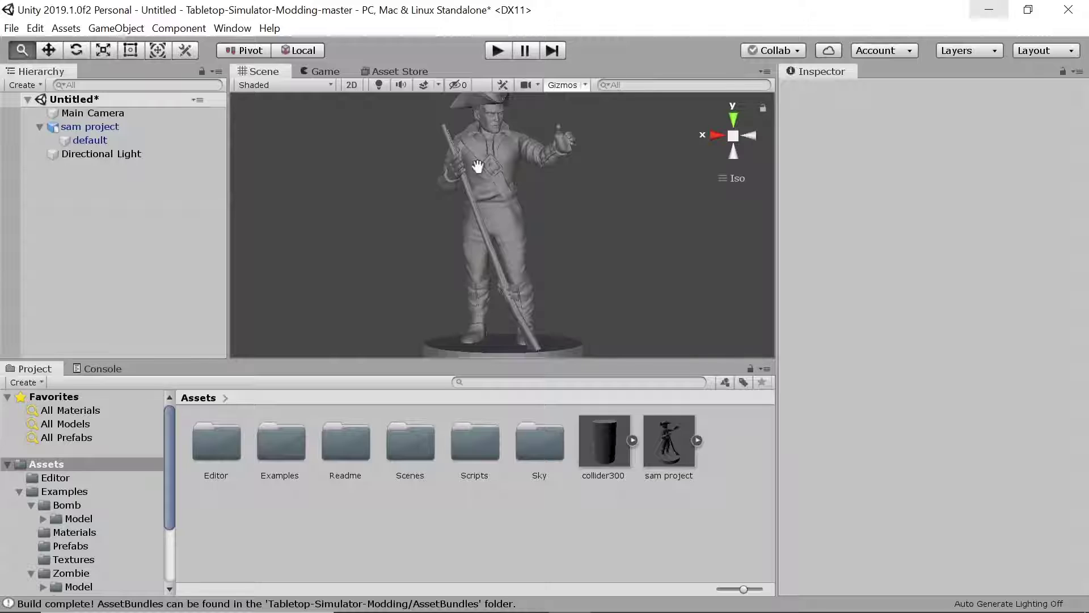
pyautogui.moveTo(475, 162); pyautogui.dragTo(506, 200)
pyautogui.scroll(5, 462, 181)
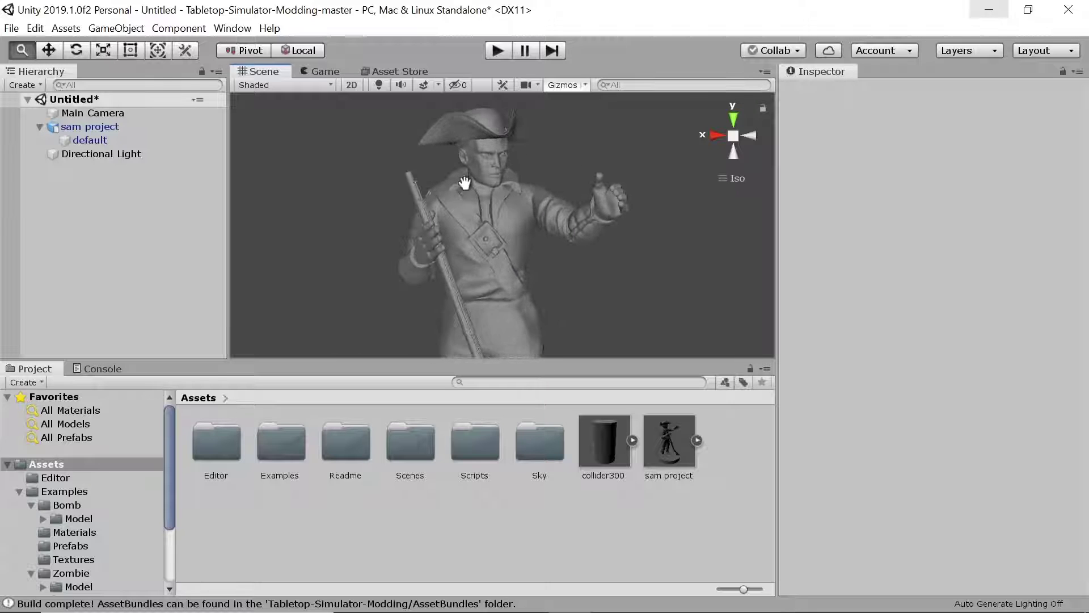
pyautogui.scroll(4, 528, 238)
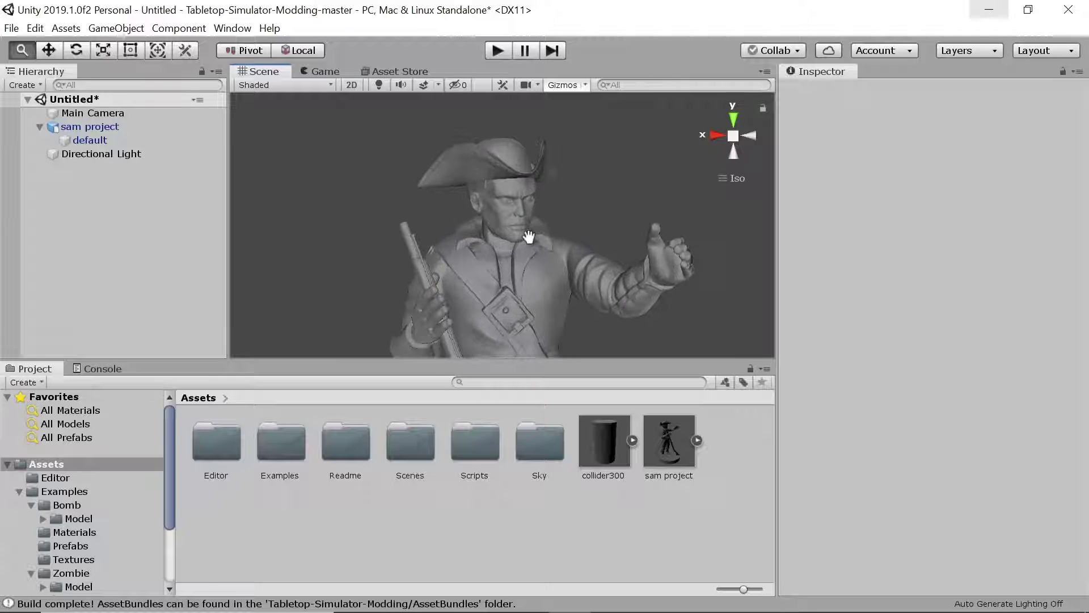
pyautogui.scroll(-2, 505, 306)
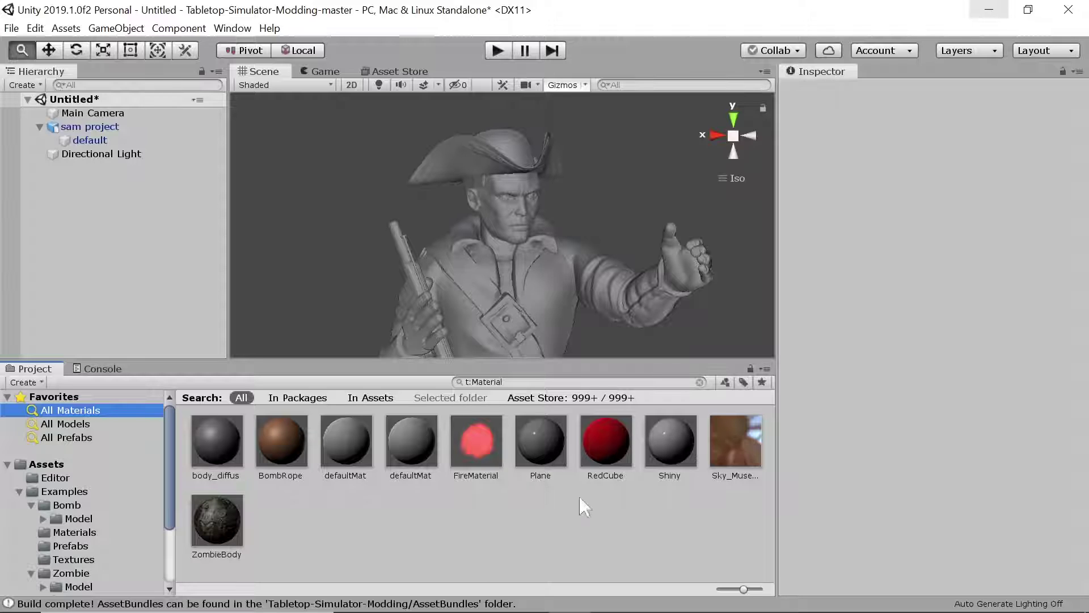
pyautogui.moveTo(540, 440); pyautogui.dragTo(411, 542)
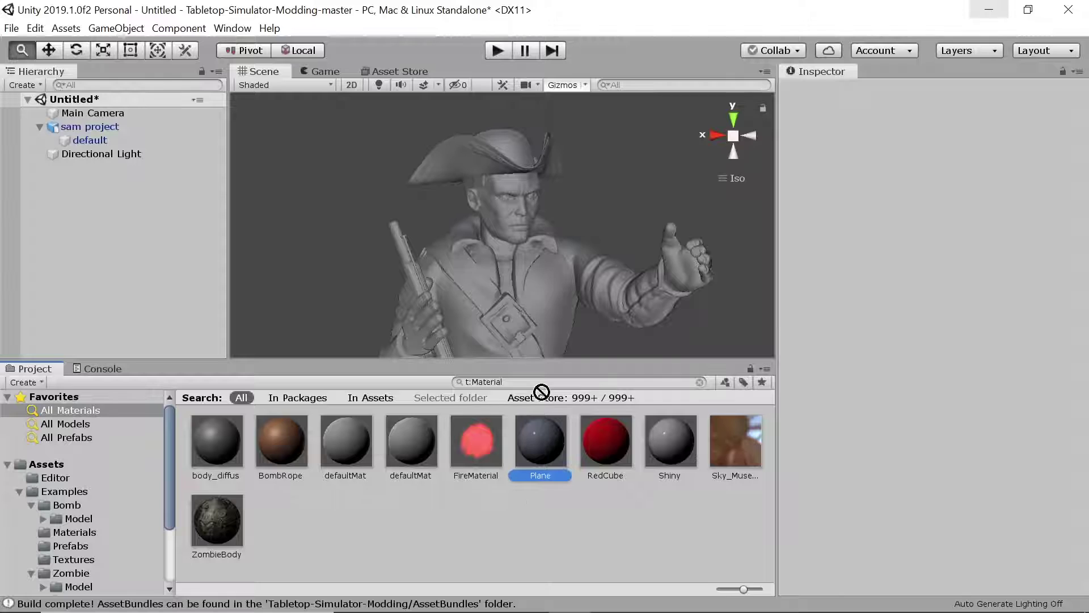
pyautogui.moveTo(541, 413); pyautogui.dragTo(513, 294)
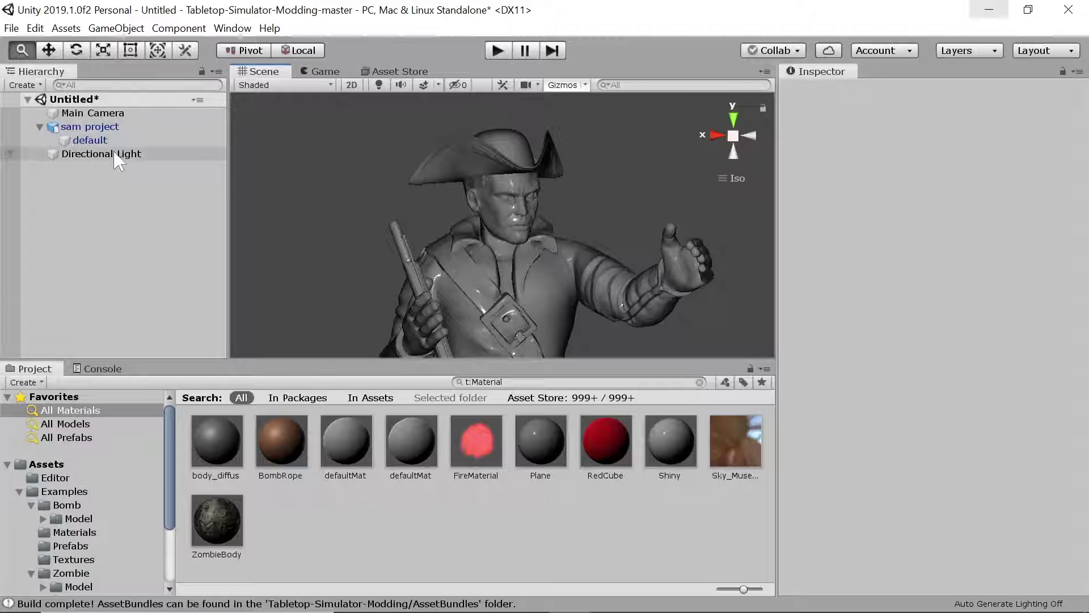
pyautogui.click(102, 126)
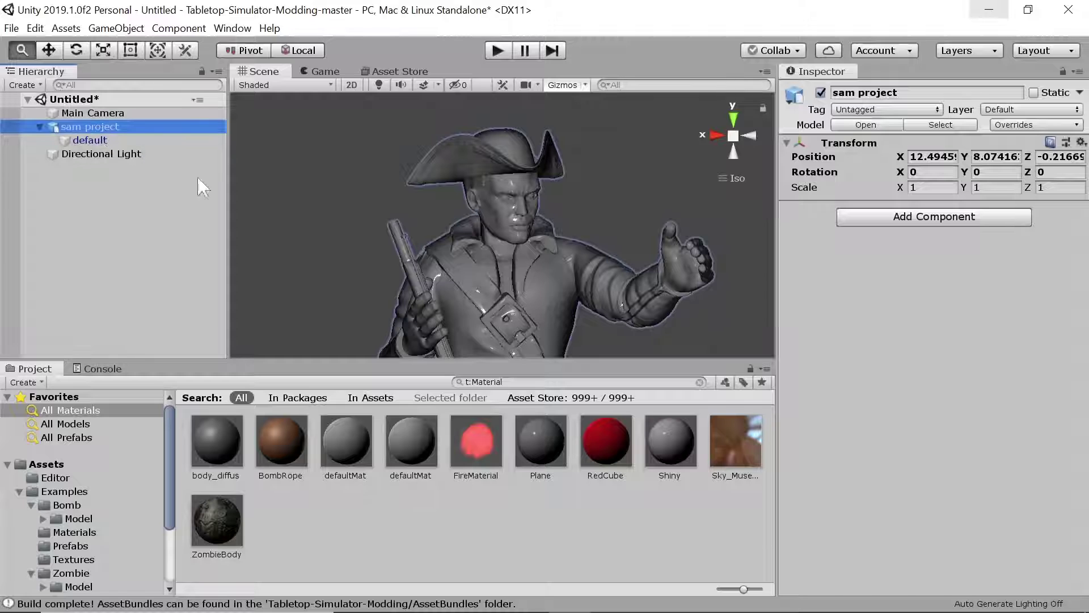
pyautogui.click(517, 221)
pyautogui.click(86, 140)
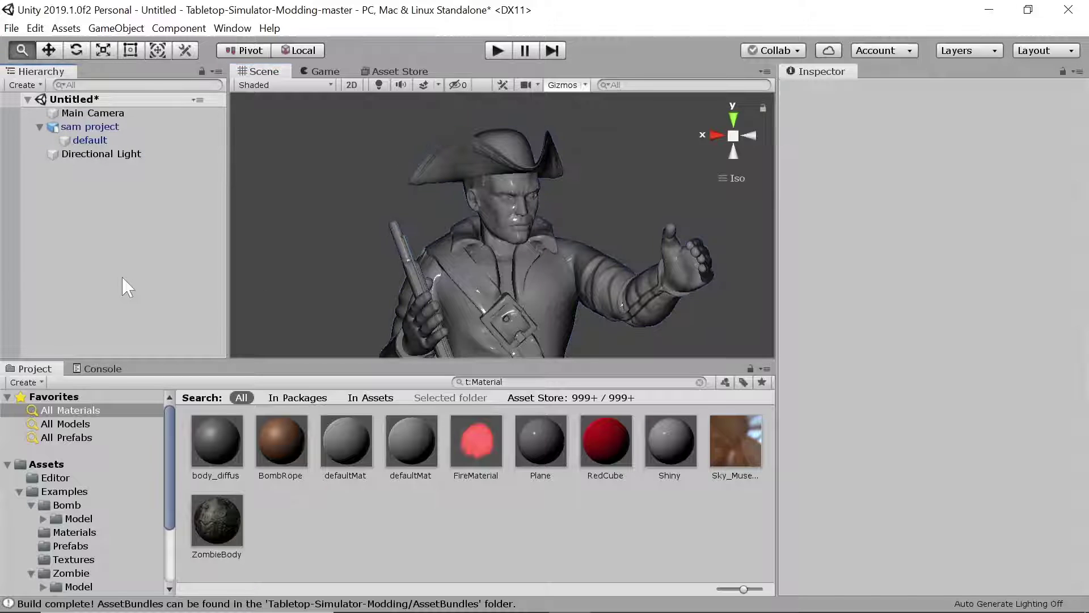
# Step: Set the Plane material's Metallic value to 0 and its Smoothness to 1 on the figure's default mesh
pyautogui.scroll(-10, 956, 381)
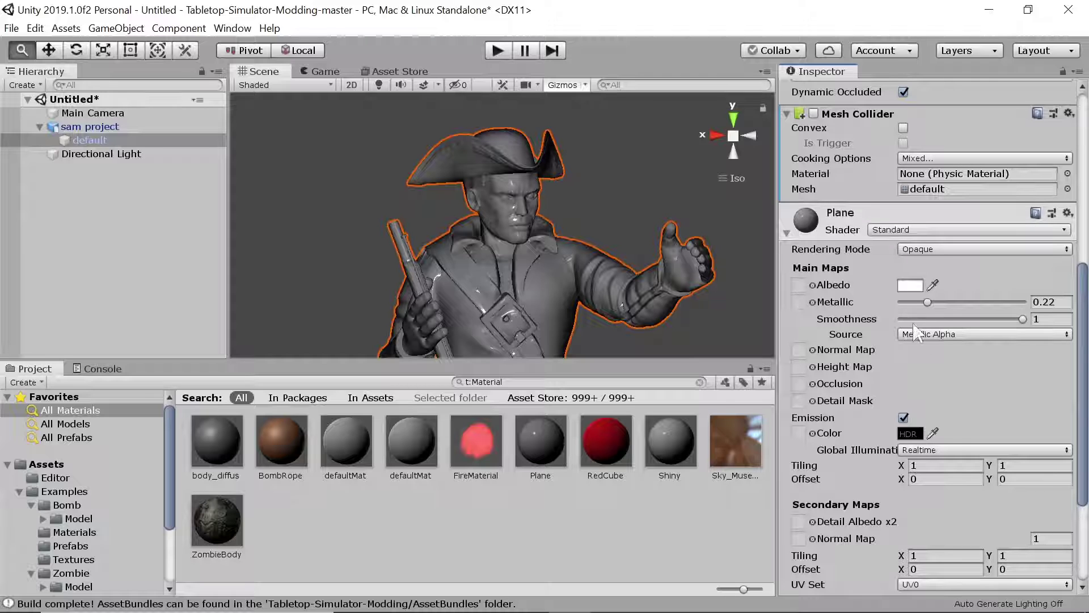
pyautogui.moveTo(931, 309); pyautogui.dragTo(886, 313)
pyautogui.moveTo(1023, 319)
pyautogui.mouseDown()
pyautogui.moveTo(897, 322)
pyautogui.moveTo(1028, 329)
pyautogui.mouseUp()
pyautogui.moveTo(902, 302)
pyautogui.mouseDown()
pyautogui.moveTo(923, 304)
pyautogui.moveTo(901, 307)
pyautogui.mouseUp()
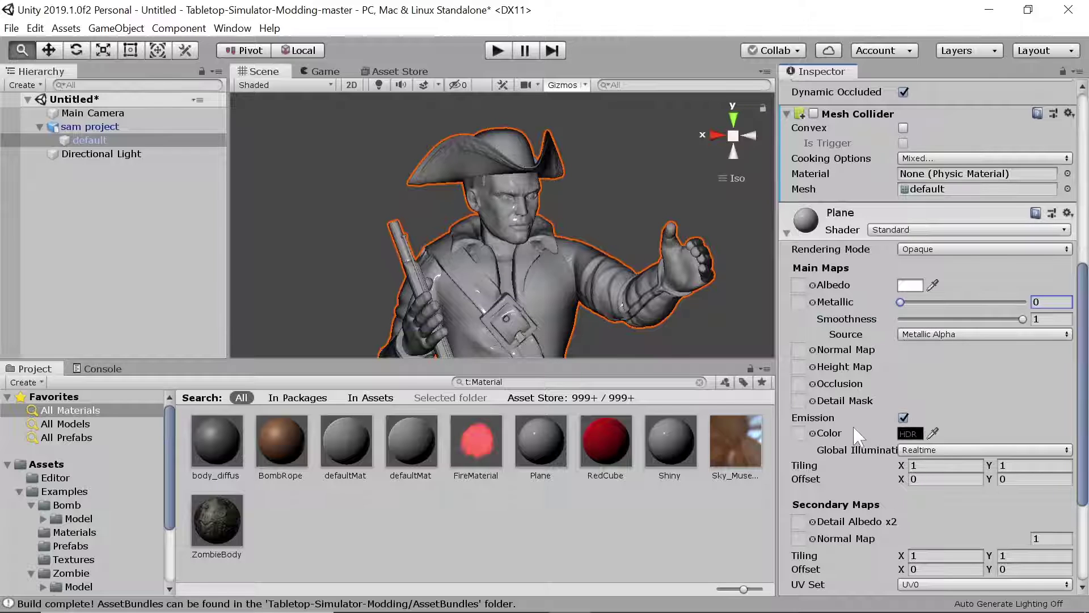
# Step: Collapse the Plane material's settings and switch the Mesh Collider on the default mesh back on
pyautogui.scroll(-3, 856, 437)
pyautogui.scroll(6, 857, 436)
pyautogui.scroll(-3, 874, 482)
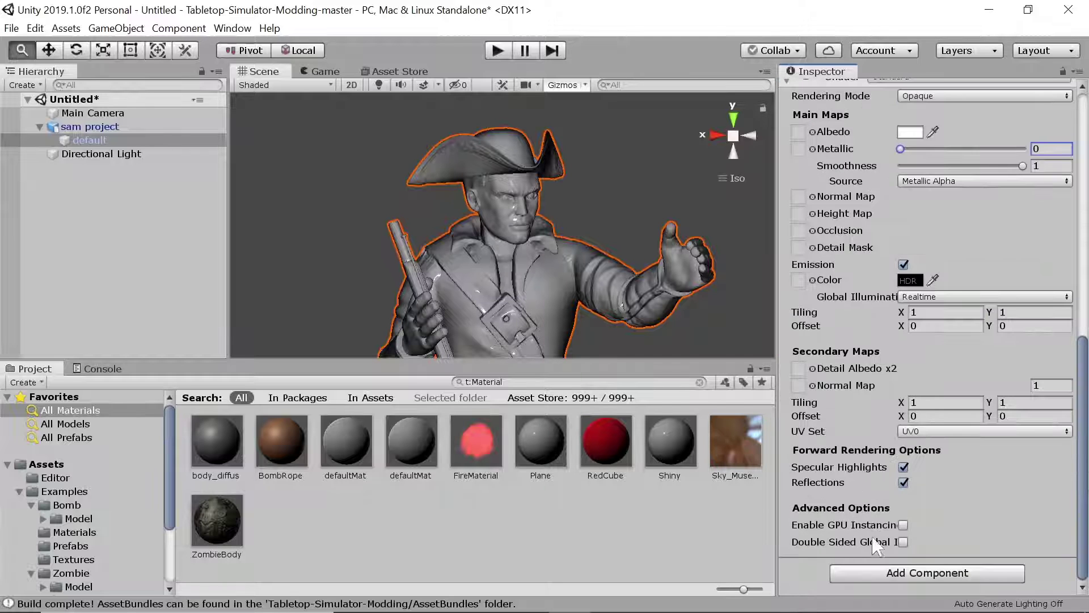
pyautogui.scroll(10, 902, 356)
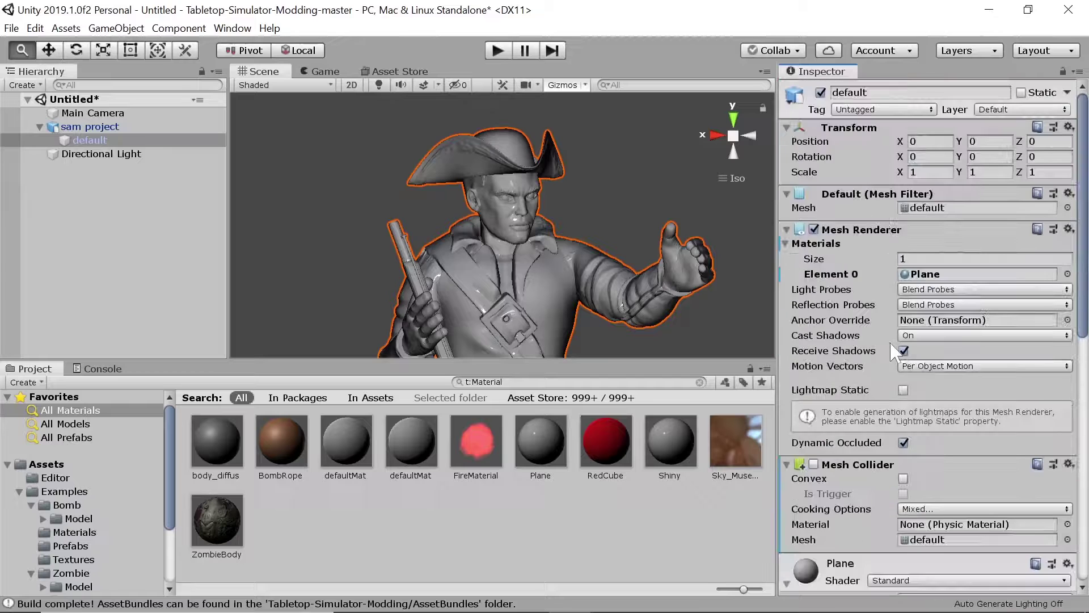
pyautogui.scroll(-5, 806, 511)
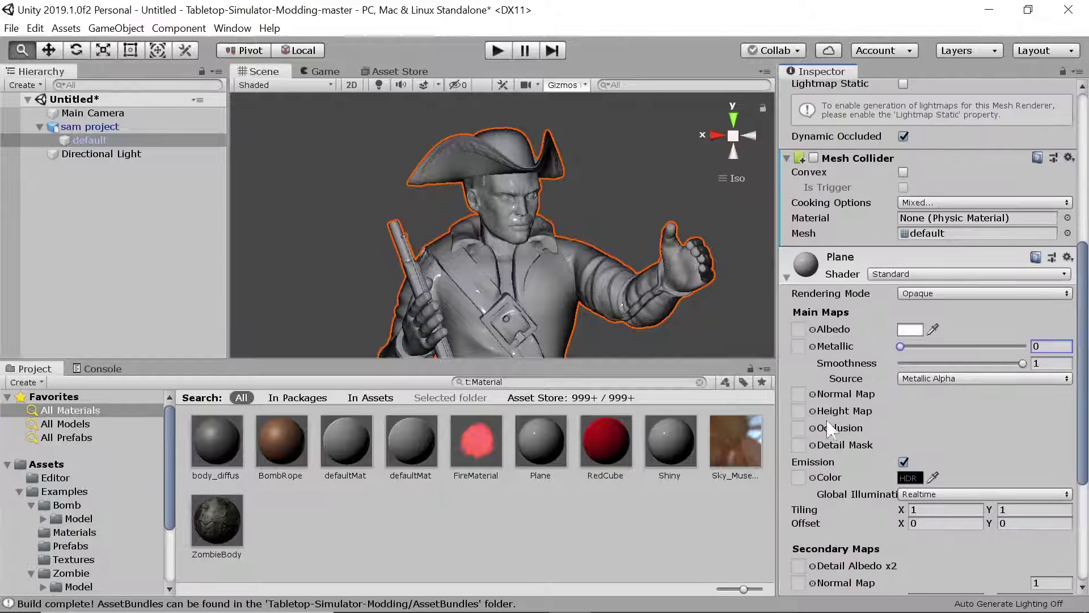
pyautogui.click(787, 277)
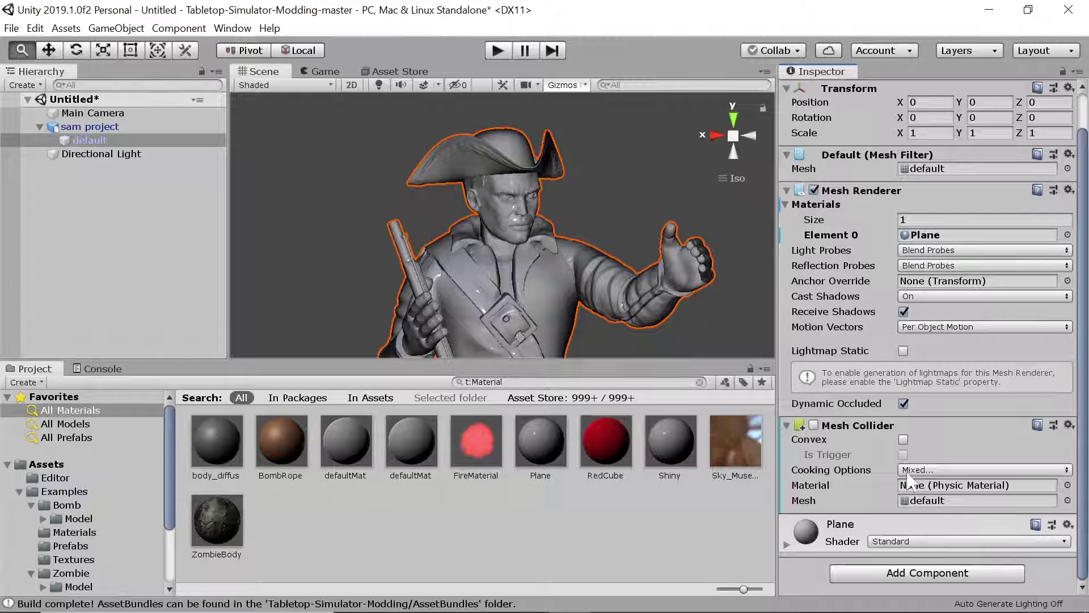
pyautogui.click(813, 425)
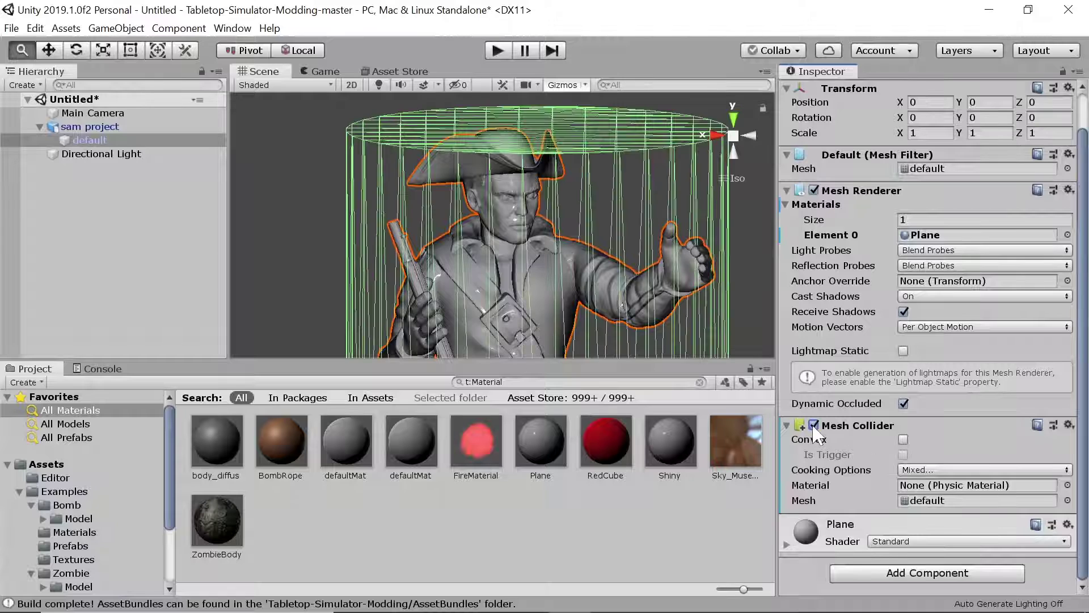
pyautogui.scroll(-3, 609, 316)
pyautogui.scroll(-5, 609, 316)
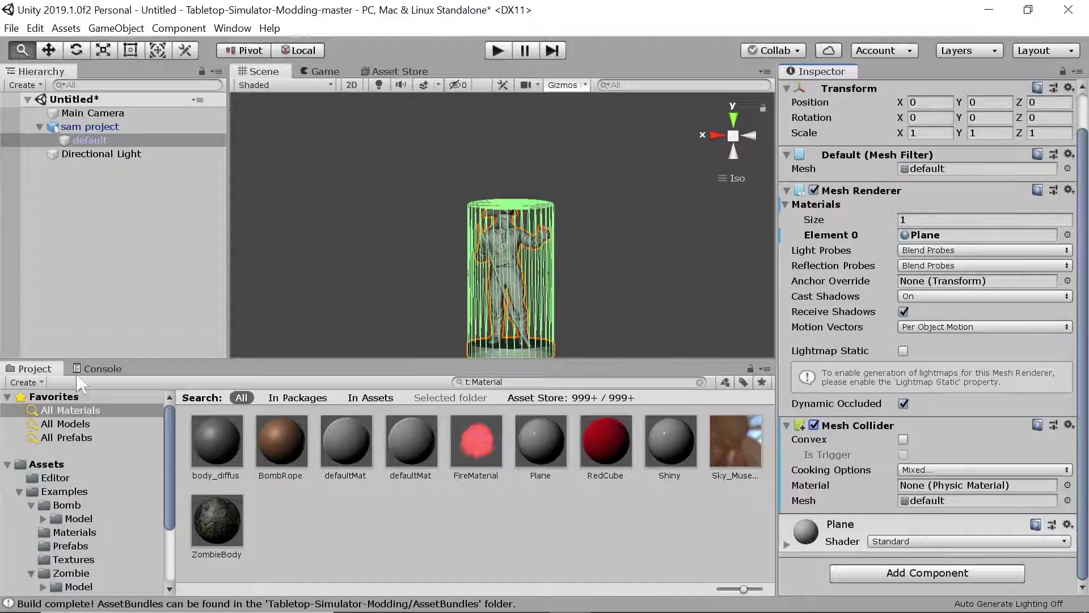
# Step: Create a prefab variant of the scene's sam project object in the Assets folder
pyautogui.click(45, 466)
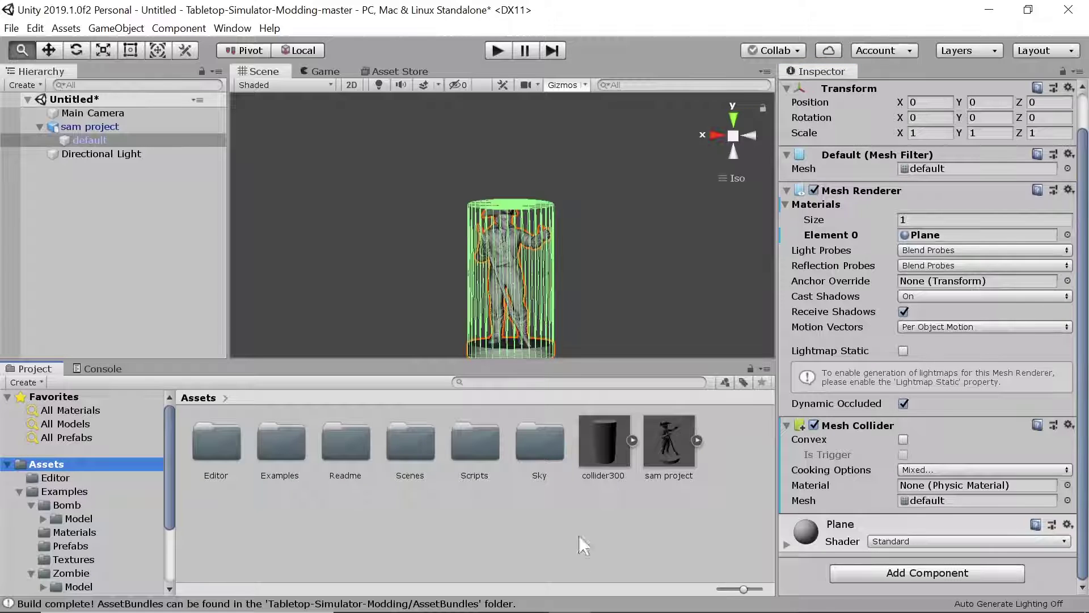
pyautogui.click(660, 546)
pyautogui.click(669, 439)
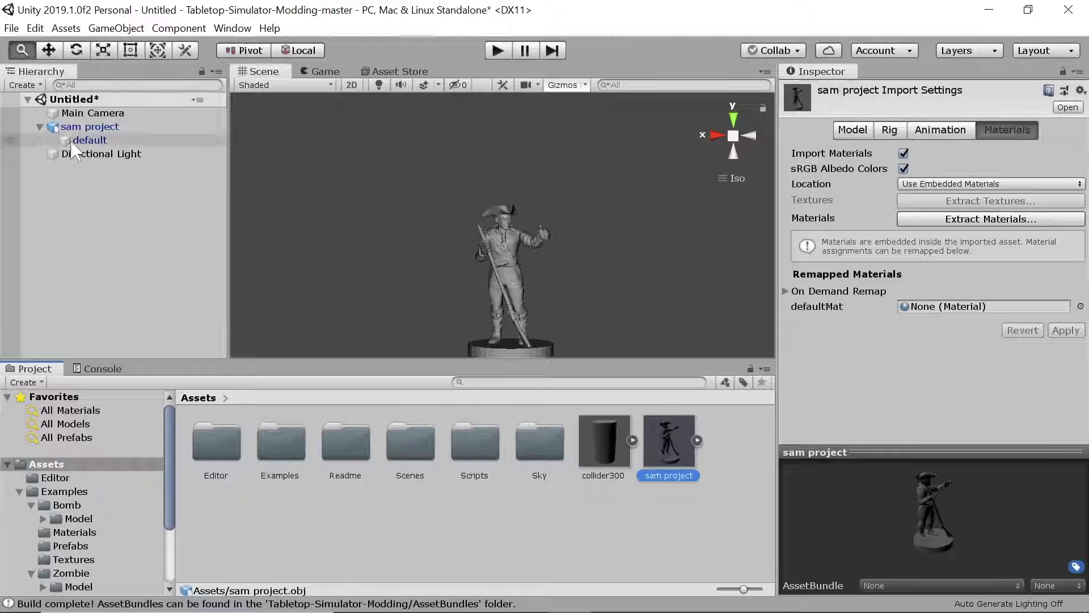
pyautogui.click(94, 129)
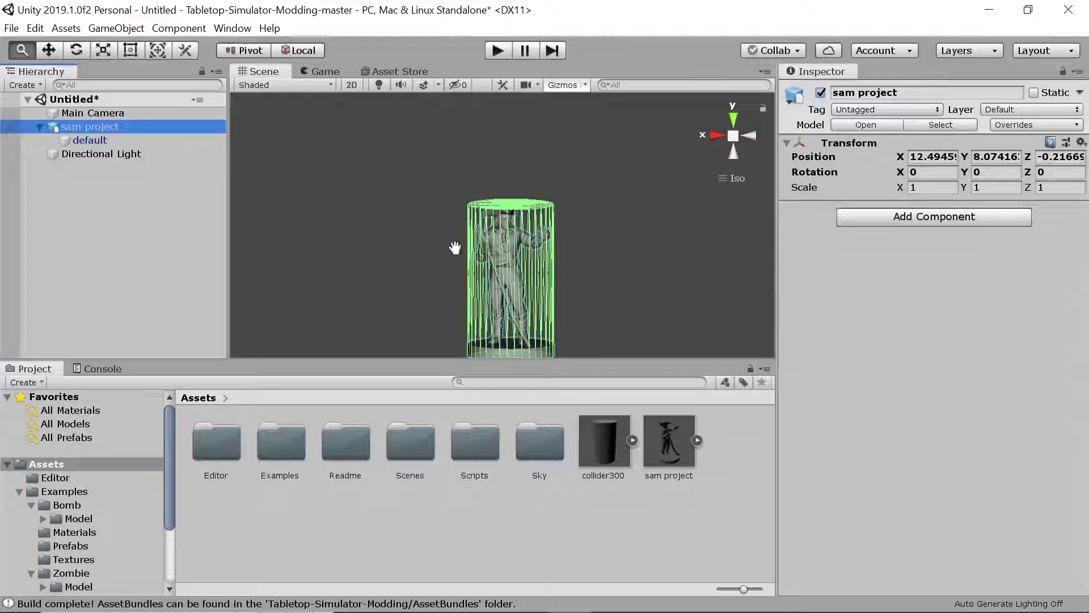
pyautogui.moveTo(107, 127); pyautogui.dragTo(642, 511)
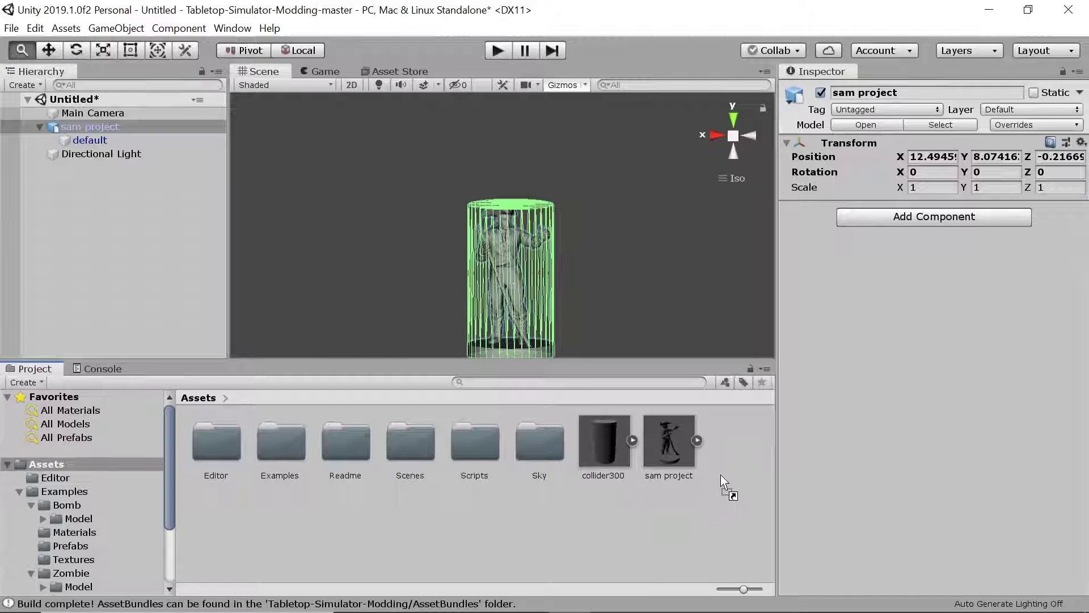
pyautogui.moveTo(735, 469); pyautogui.dragTo(743, 466)
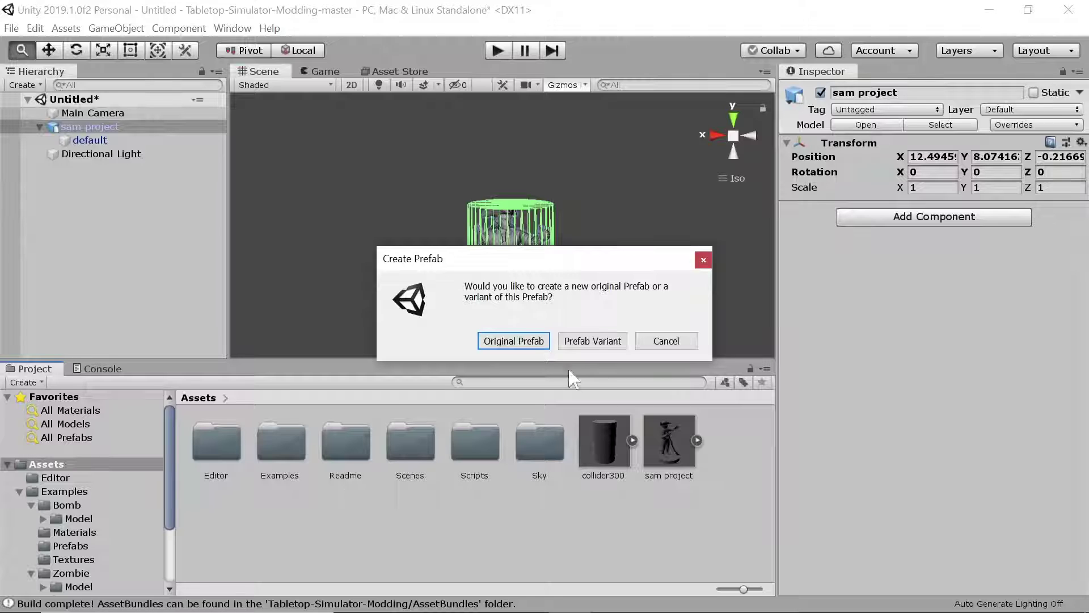
pyautogui.click(593, 340)
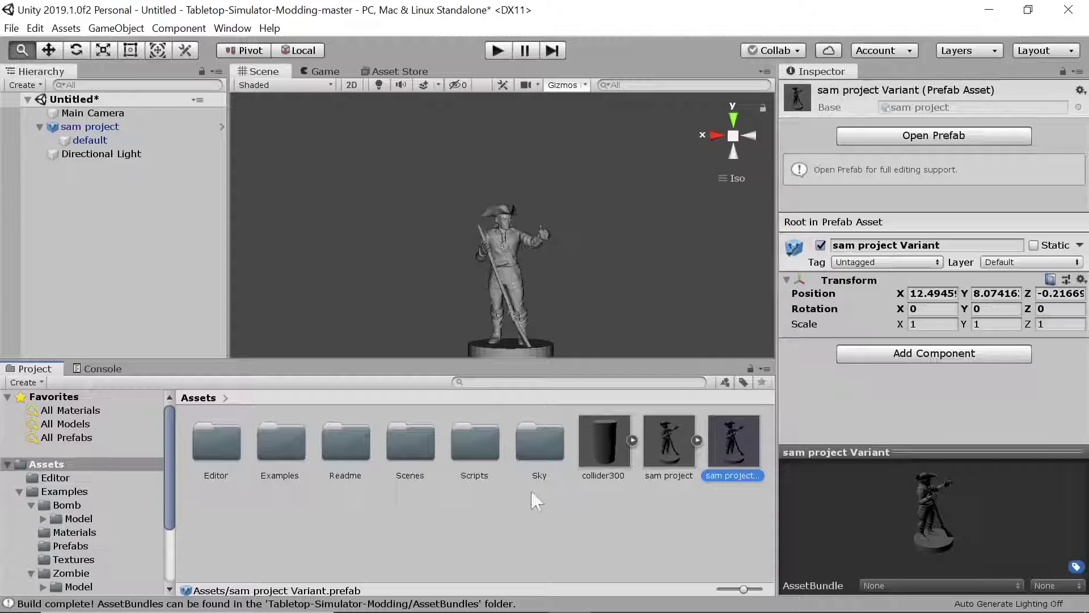
pyautogui.click(892, 583)
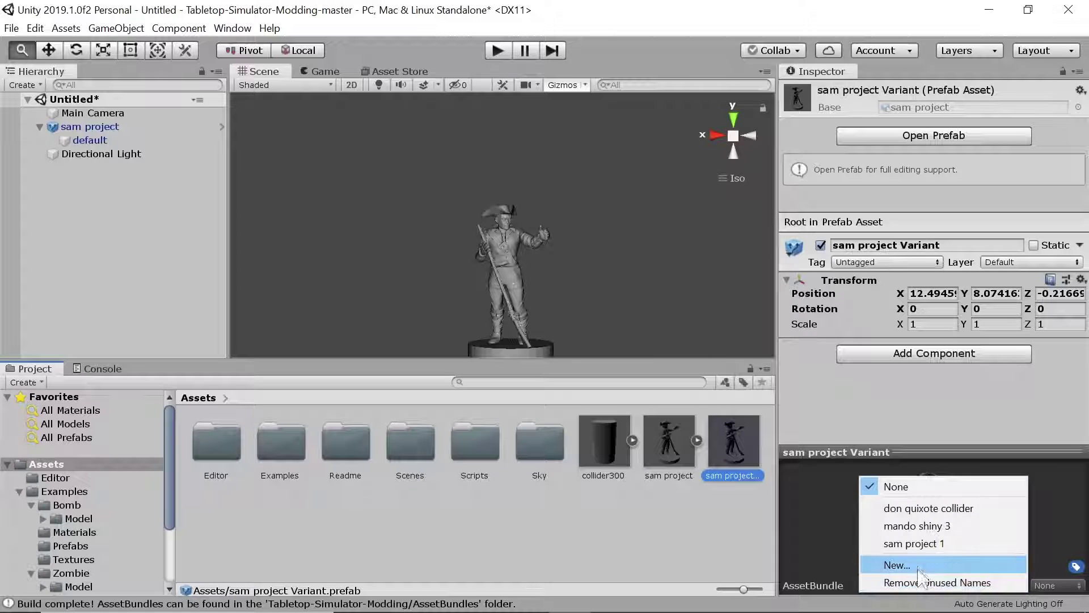
pyautogui.click(908, 564)
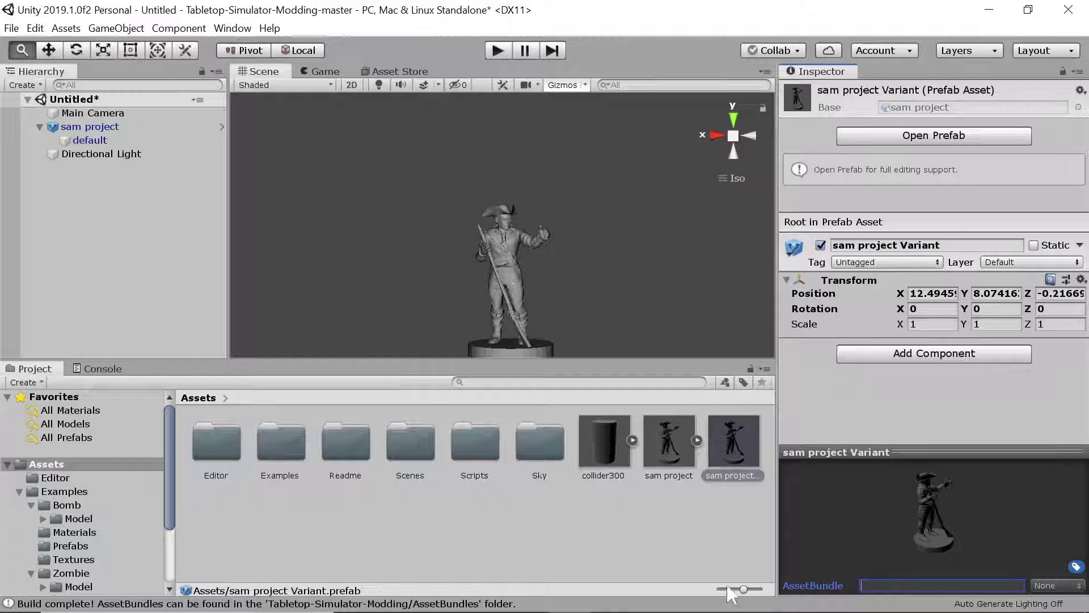
pyautogui.click(702, 546)
# Step: Assign the sam project Variant prefab to a new AssetBundle named "sam project 2"
pyautogui.click(729, 440)
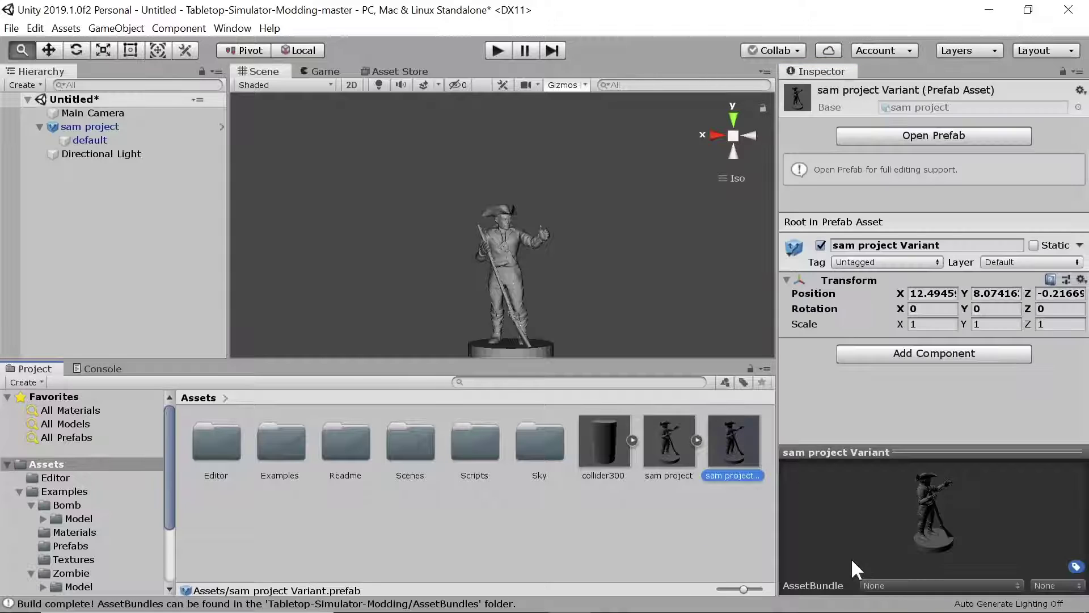
pyautogui.click(888, 583)
pyautogui.click(873, 560)
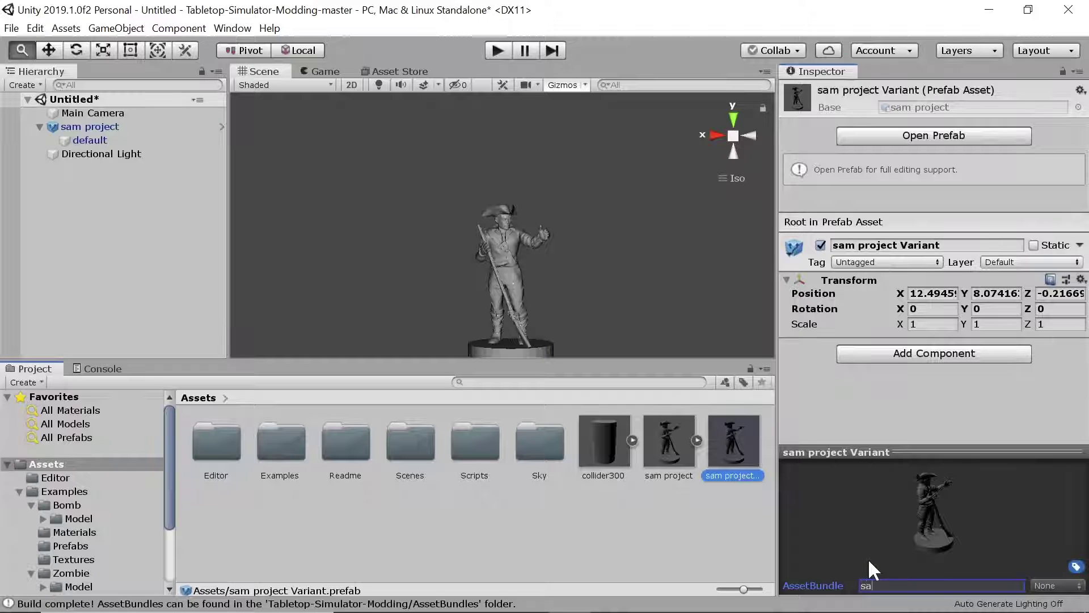
pyautogui.write('sam project 2')
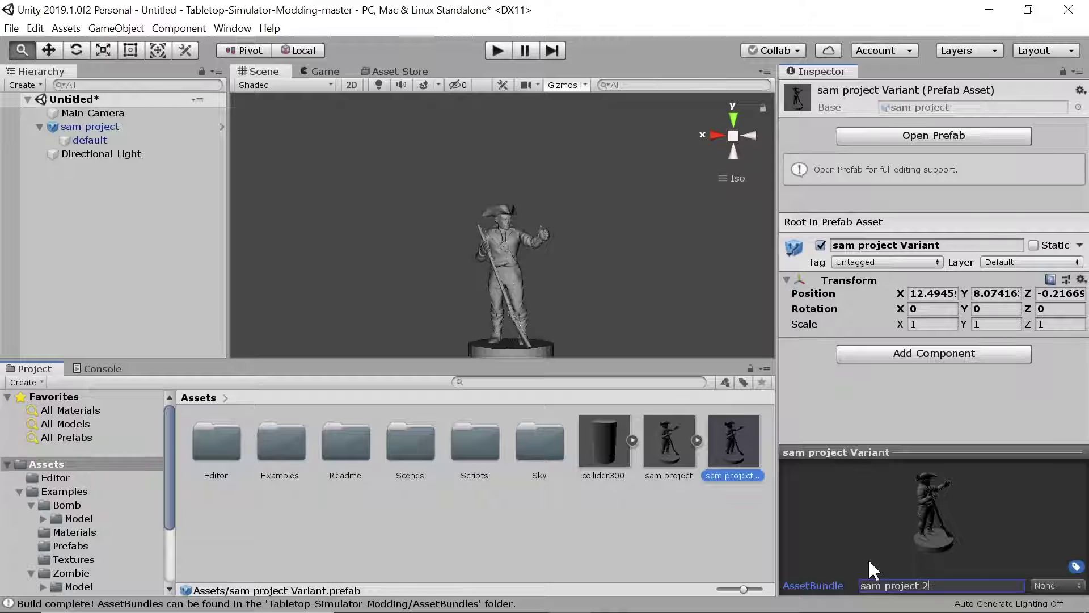
pyautogui.click(728, 533)
pyautogui.click(734, 443)
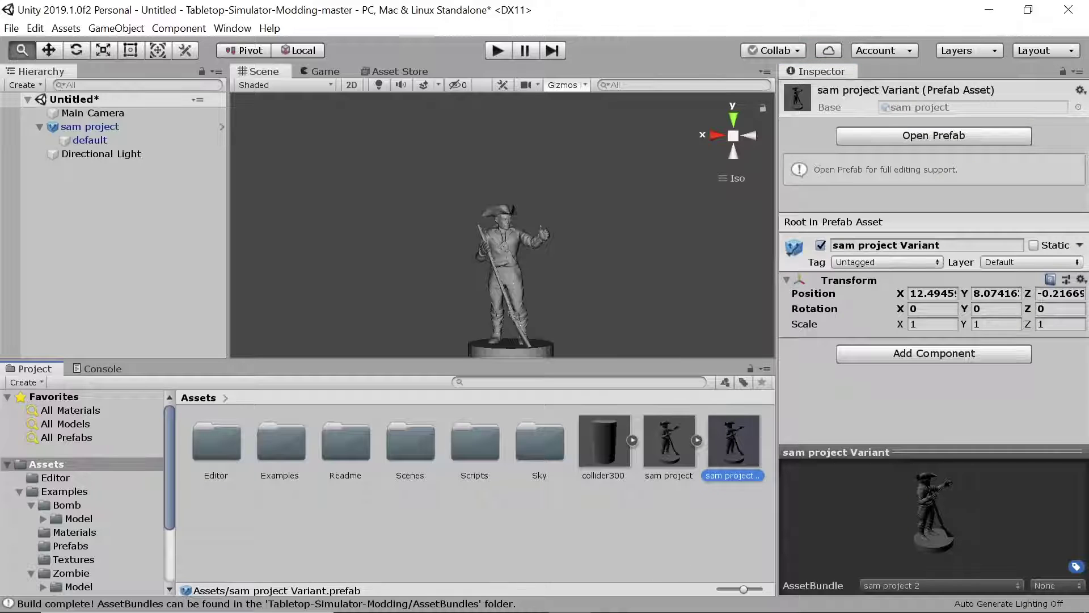
# Step: Build the AssetBundles and compare sam project 2.unity3d with sam project 1.unity3d in the AssetBundles folder
pyautogui.rightClick(537, 523)
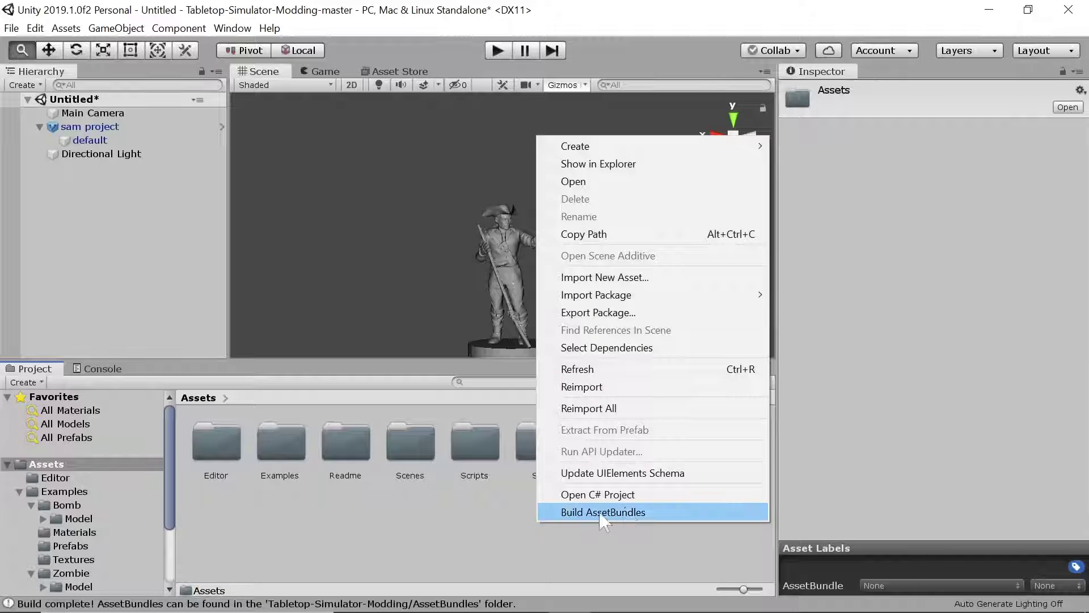
pyautogui.click(629, 512)
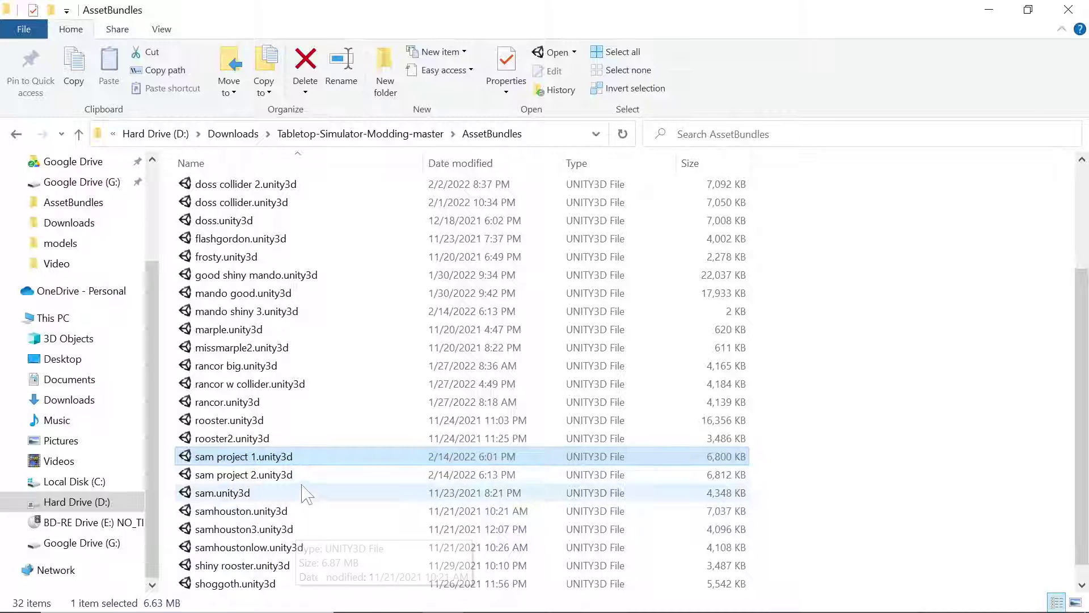
pyautogui.click(295, 476)
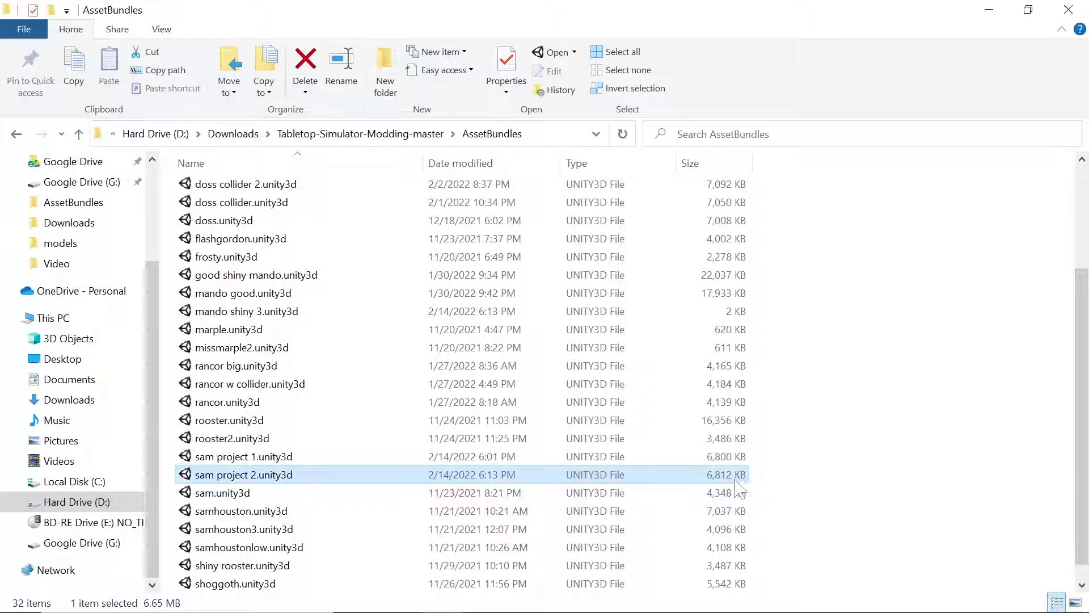
pyautogui.click(272, 459)
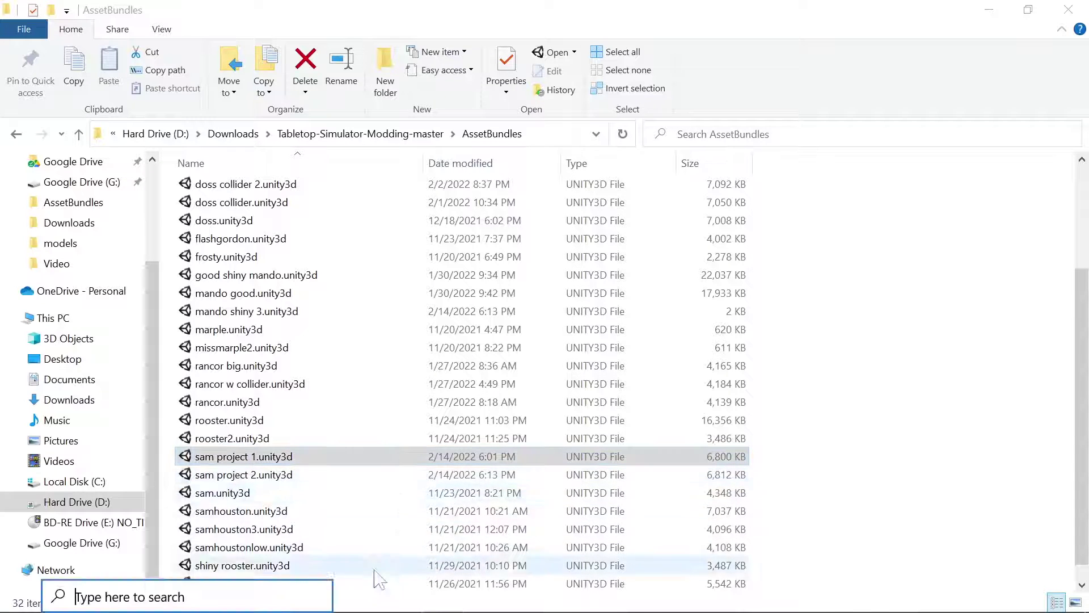
# Step: Switch to Tabletop Simulator and move the green, red and black figures together away from the yellow one
pyautogui.press('super')
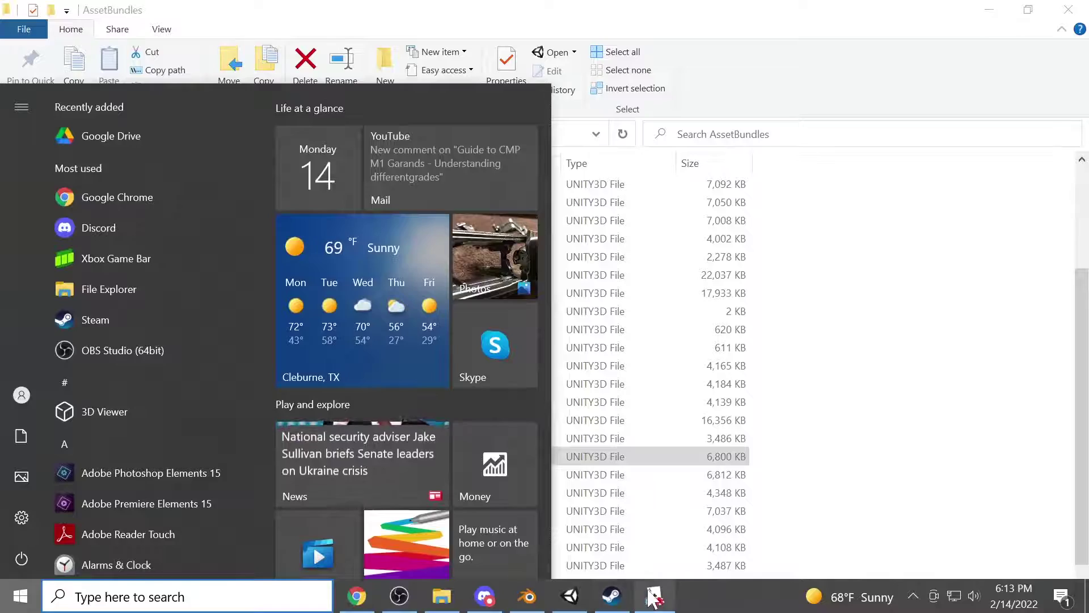
pyautogui.click(652, 593)
pyautogui.scroll(-3, 559, 465)
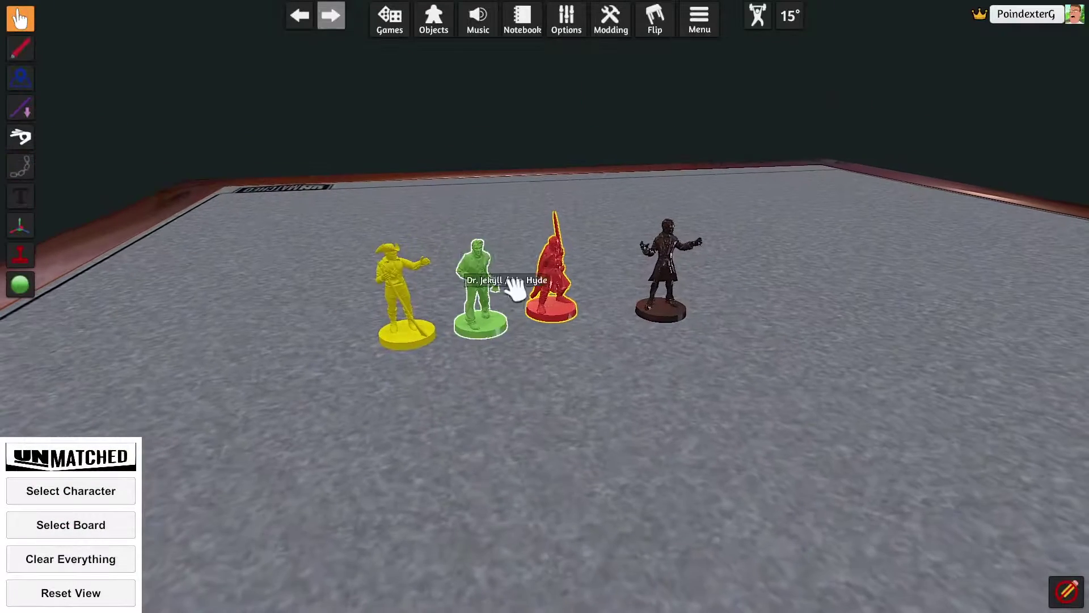
pyautogui.moveTo(462, 221); pyautogui.dragTo(789, 368)
pyautogui.moveTo(554, 330); pyautogui.dragTo(800, 323)
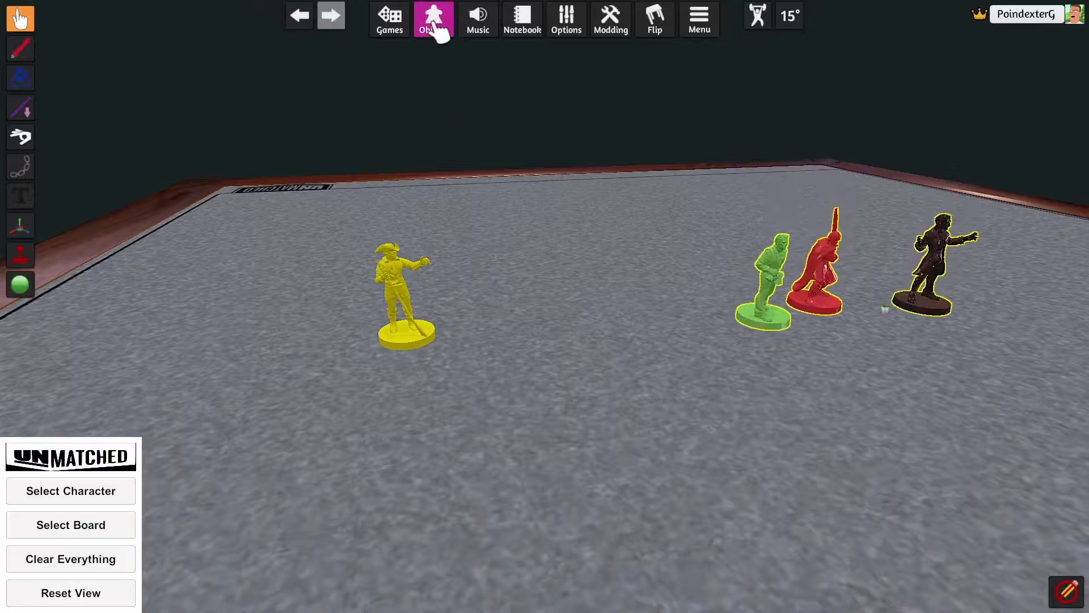
# Step: Add a custom AssetBundle object to the table beside the yellow figure and open its import settings
pyautogui.click(433, 23)
pyautogui.click(874, 187)
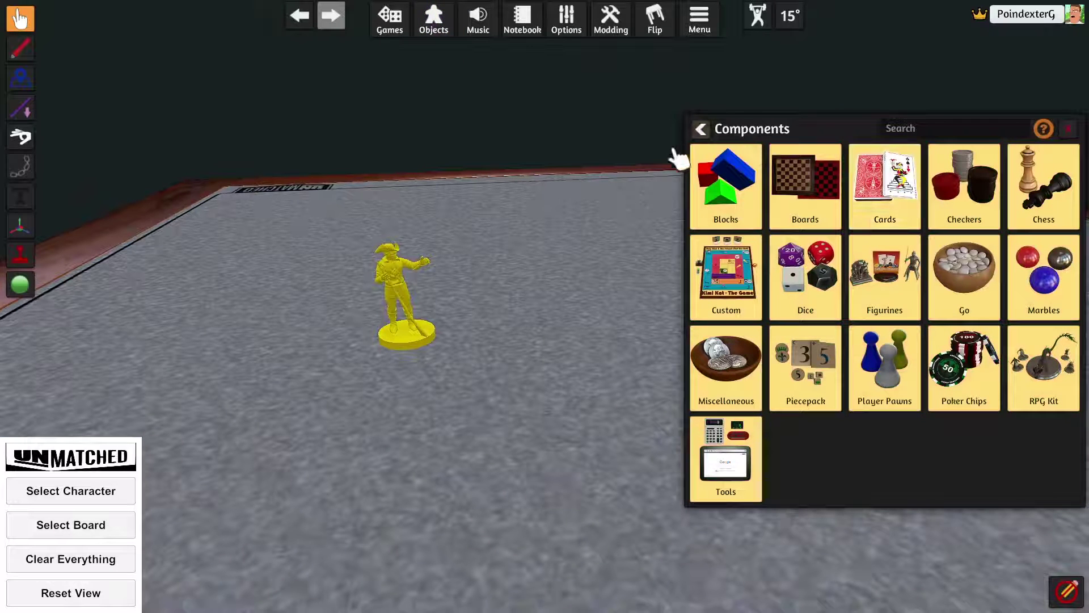
pyautogui.click(738, 310)
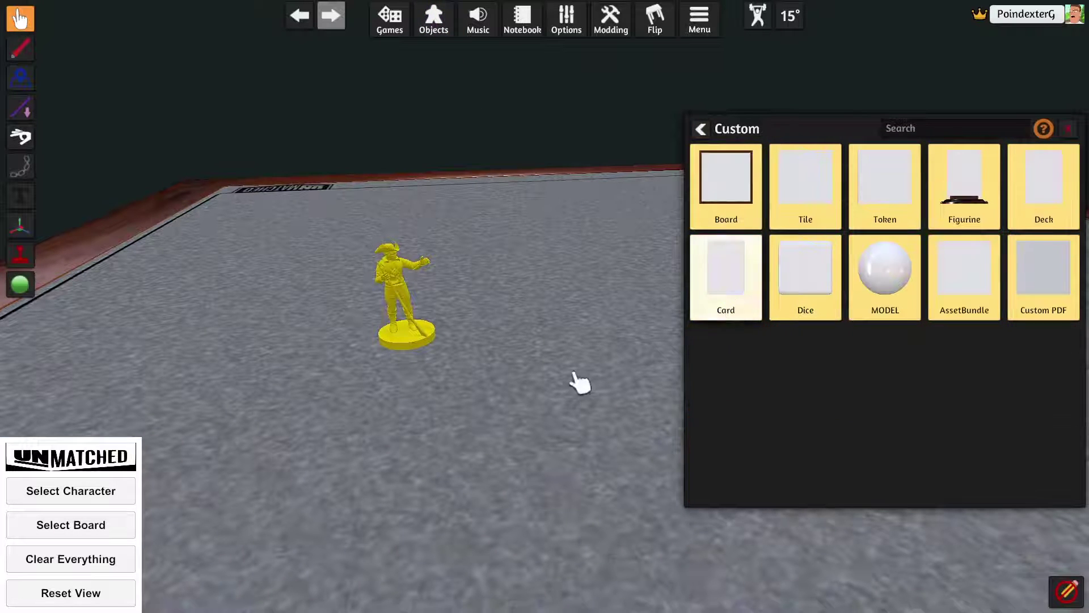
pyautogui.click(963, 275)
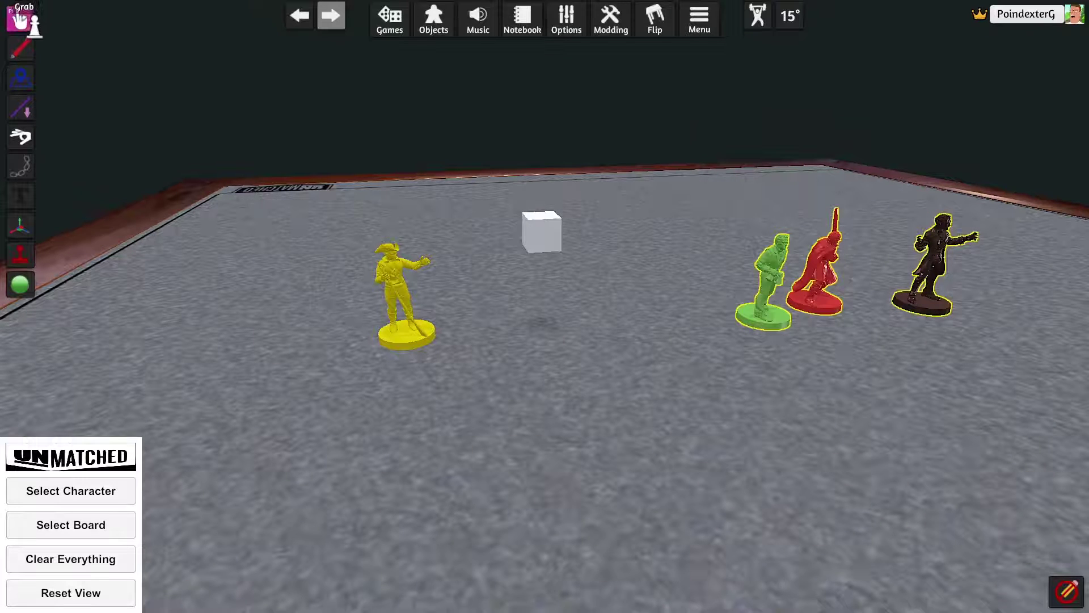
pyautogui.click(542, 235)
# Step: Choose sam project 2.unity3d as the main AssetBundle file and upload it to the Steam Cloud
pyautogui.click(589, 236)
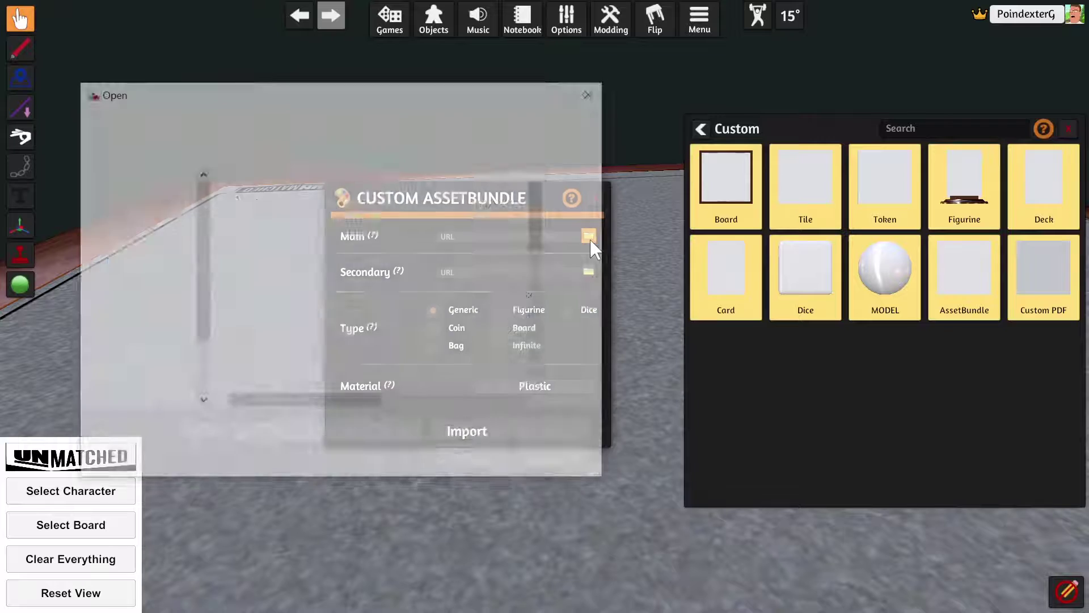
pyautogui.scroll(-2, 392, 292)
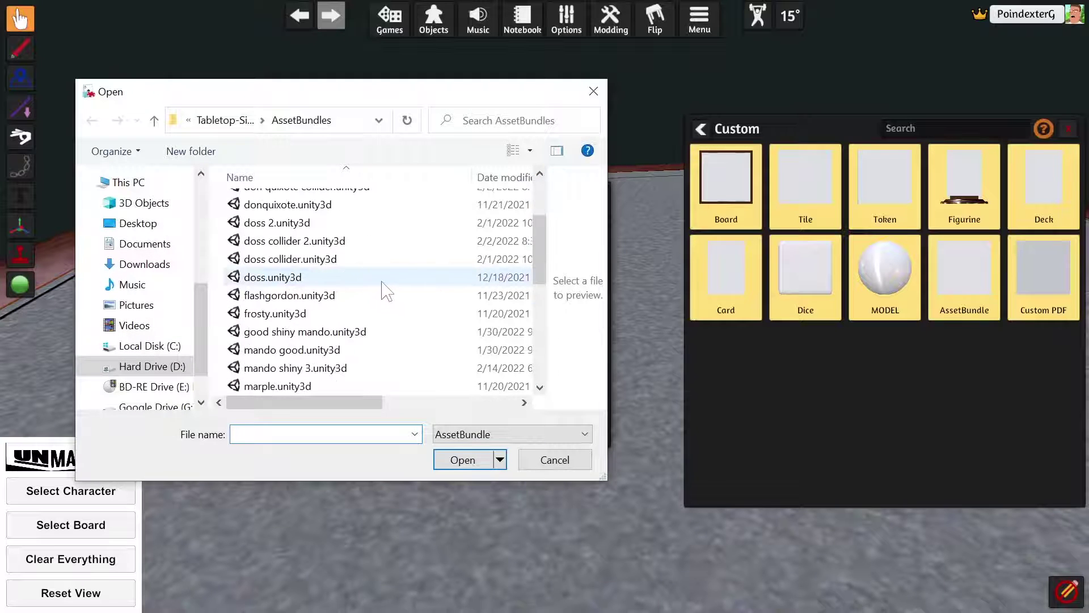
pyautogui.scroll(-4, 382, 287)
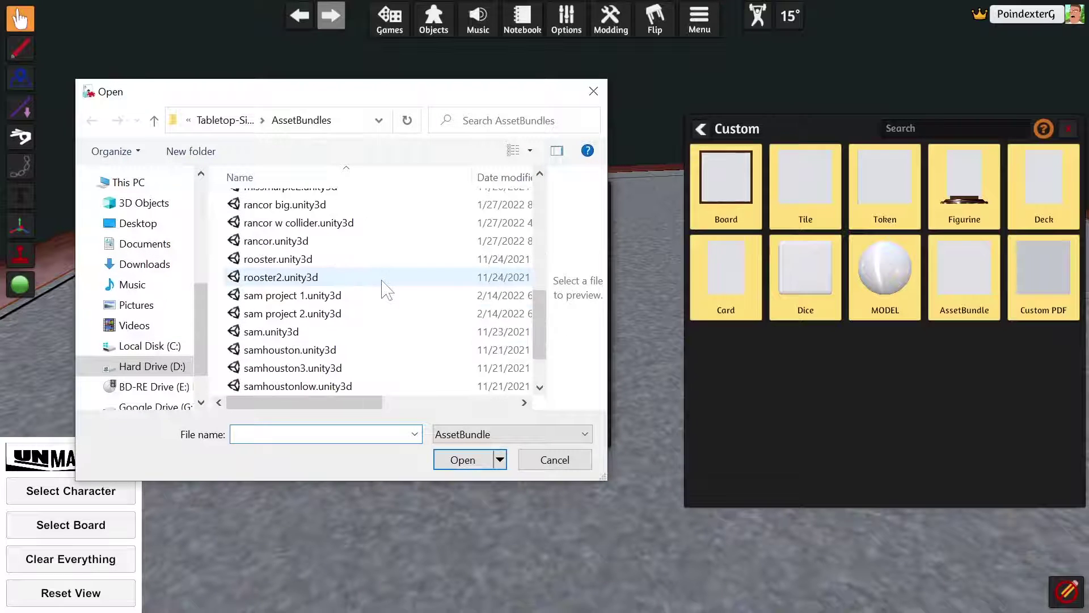
pyautogui.click(337, 313)
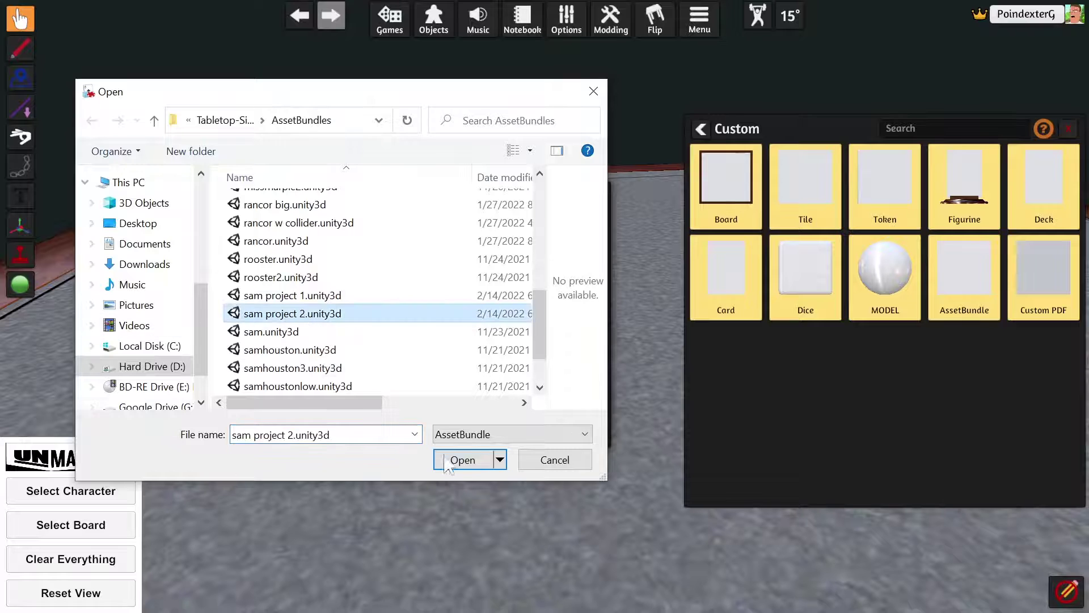
pyautogui.click(462, 458)
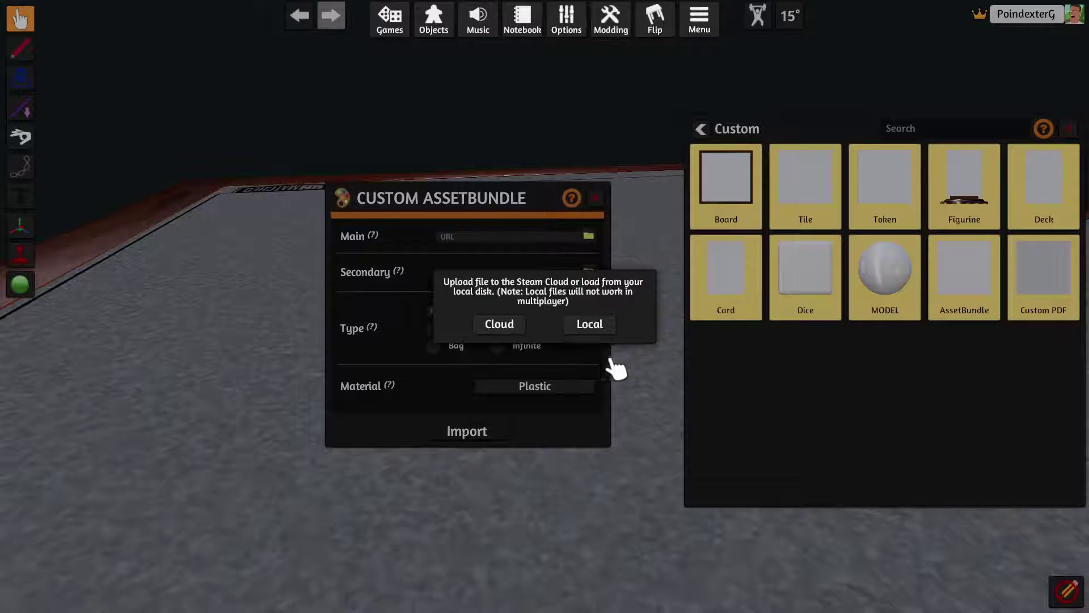
pyautogui.click(511, 328)
pyautogui.click(494, 340)
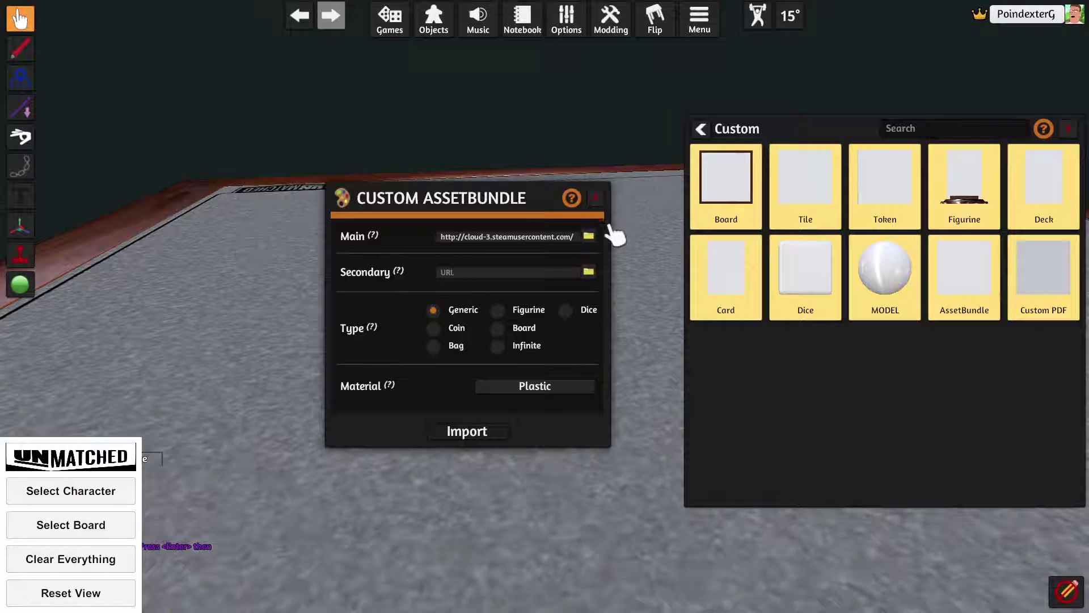
# Step: Import the custom AssetBundle as a Generic object with Plastic material and set it down beside the yellow figure
pyautogui.click(491, 441)
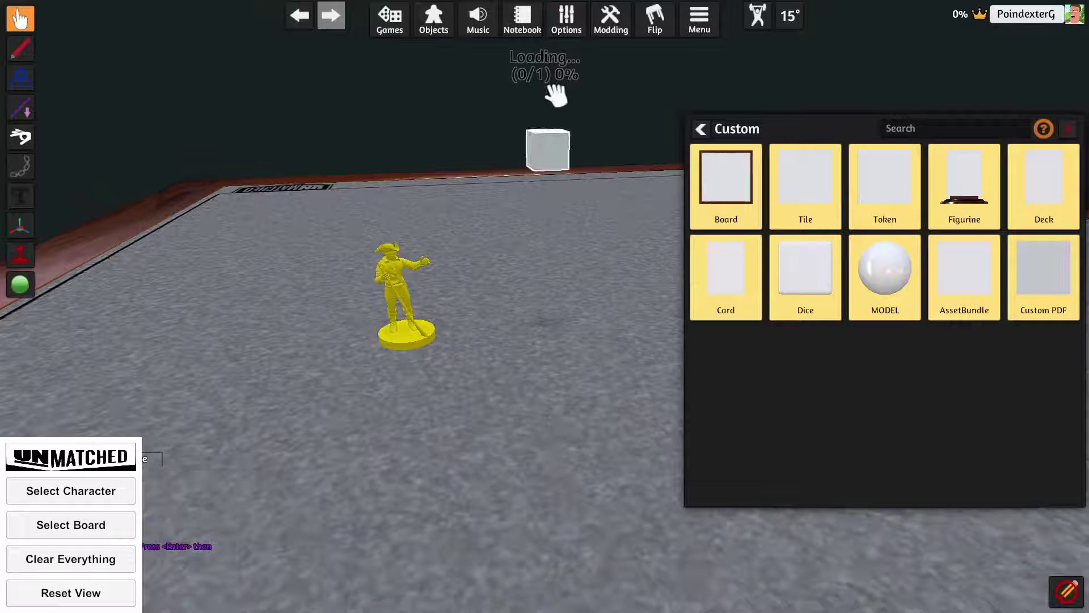
pyautogui.moveTo(547, 191); pyautogui.dragTo(530, 348)
# Step: Compare the new yellow figure with the earlier one from several angles, checking surface shine, detail and base
pyautogui.scroll(5, 530, 348)
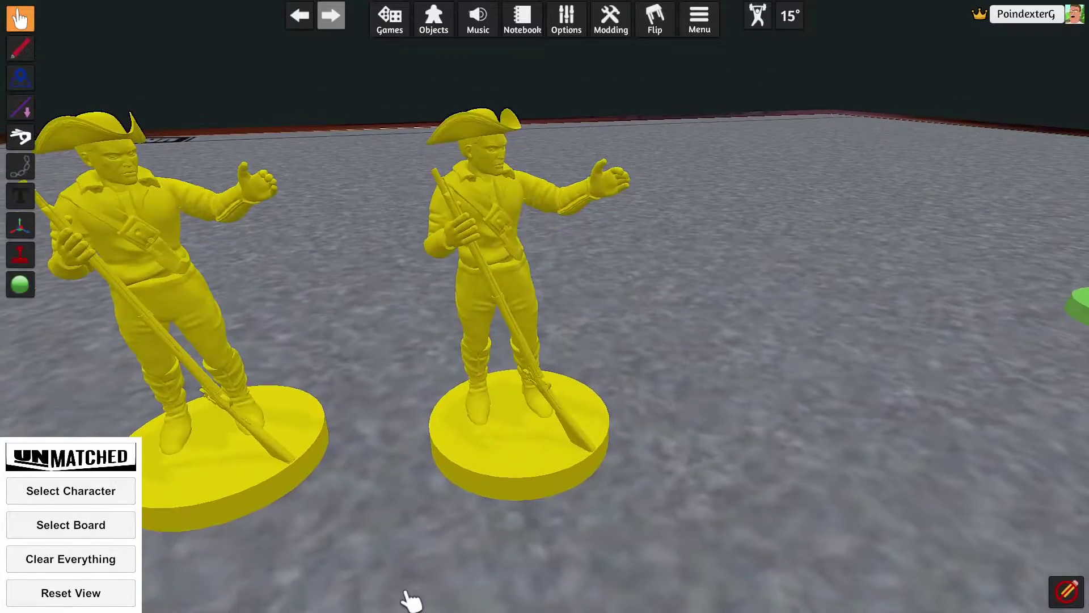
pyautogui.moveTo(518, 599); pyautogui.dragTo(1001, 584, button='right')
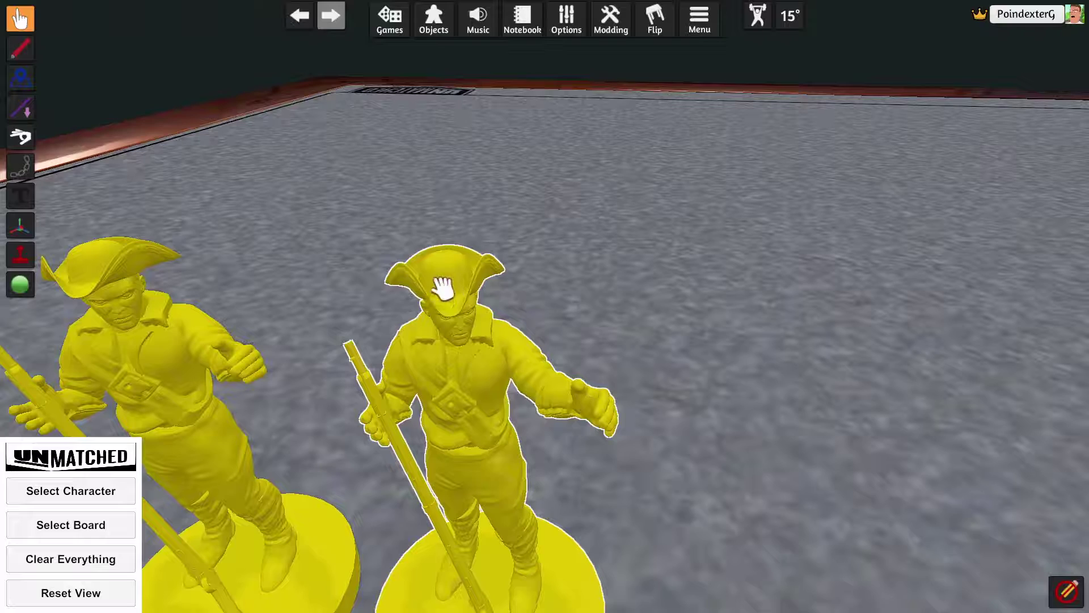
pyautogui.moveTo(426, 311); pyautogui.dragTo(487, 376, button='right')
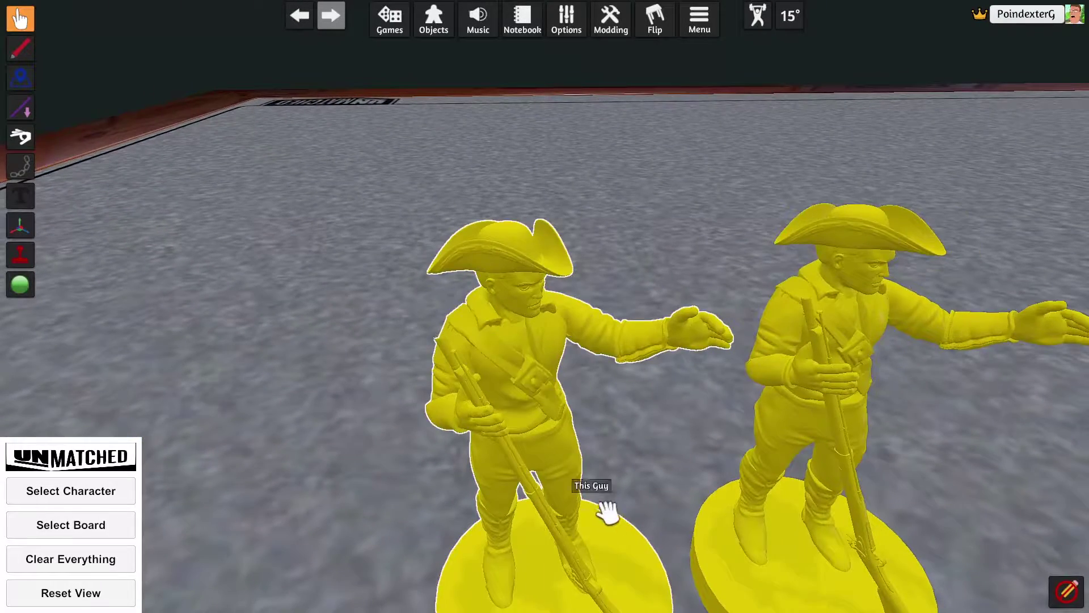
pyautogui.scroll(5, 597, 467)
pyautogui.scroll(3, 541, 454)
pyautogui.moveTo(542, 452); pyautogui.dragTo(527, 514, button='right')
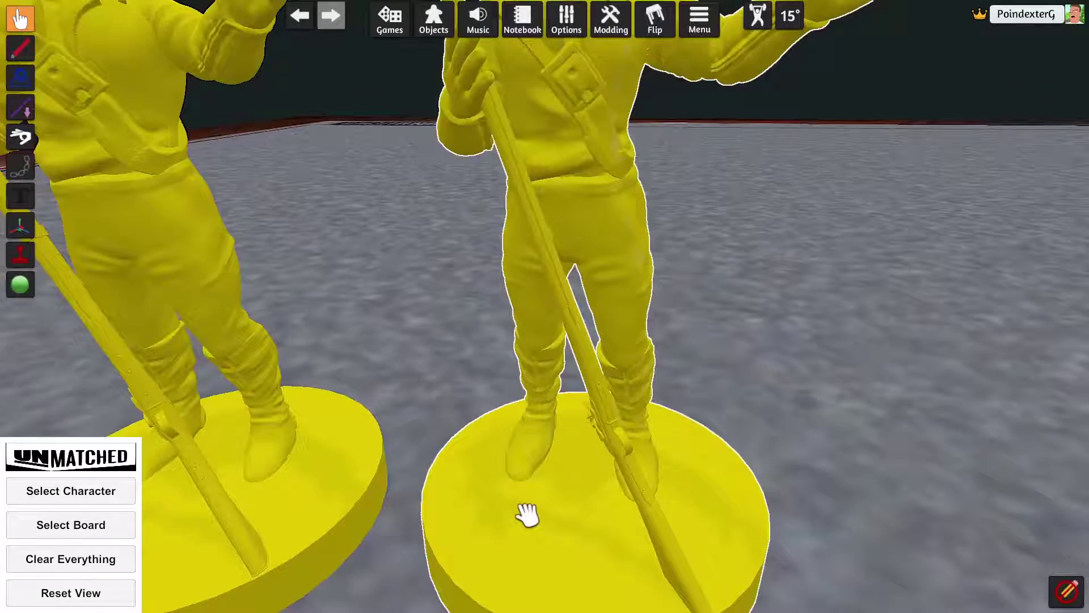
pyautogui.scroll(-10, 527, 514)
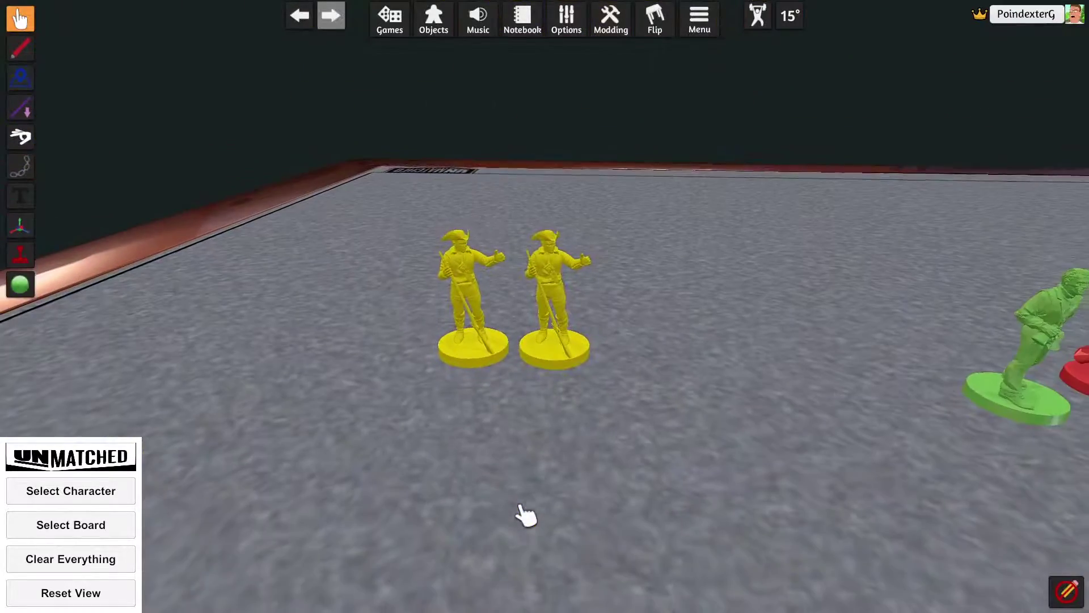
pyautogui.scroll(3, 641, 210)
# Step: Spawn the Desmond Doss set from the saved fan deck objects so its soldier figure stands near the yellow figures
pyautogui.click(434, 20)
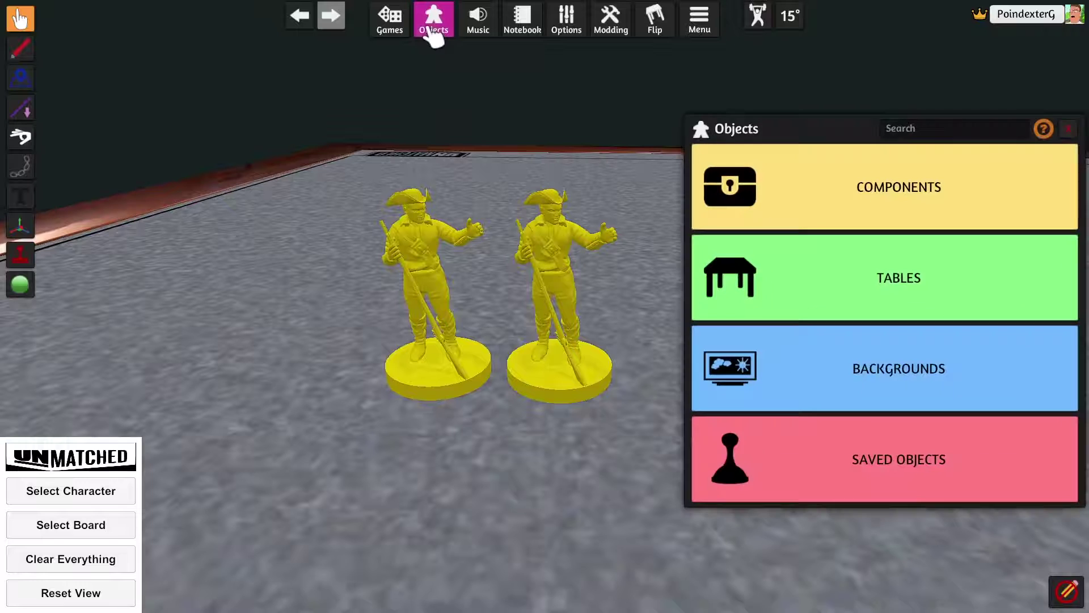
pyautogui.moveTo(678, 402); pyautogui.dragTo(866, 357, button='right')
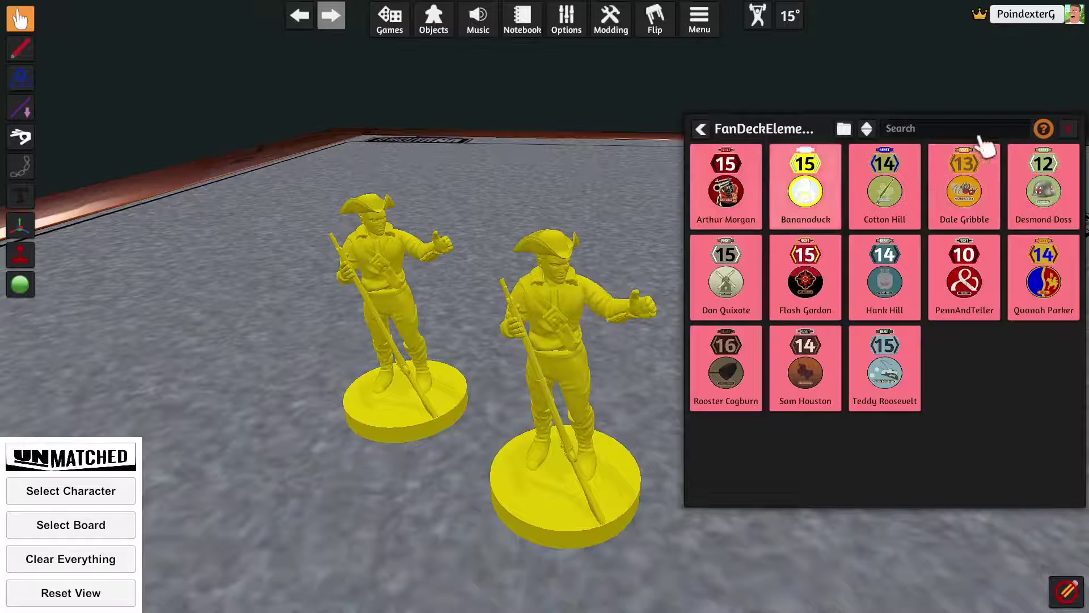
pyautogui.click(1065, 126)
pyautogui.moveTo(887, 285); pyautogui.dragTo(376, 516)
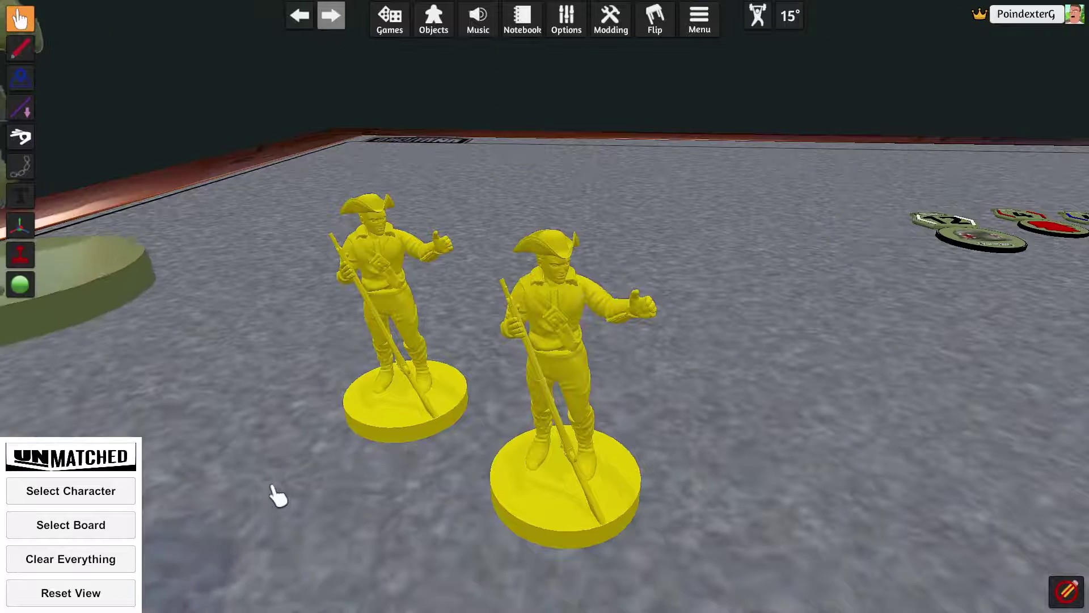
pyautogui.moveTo(341, 571); pyautogui.dragTo(396, 545, button='middle')
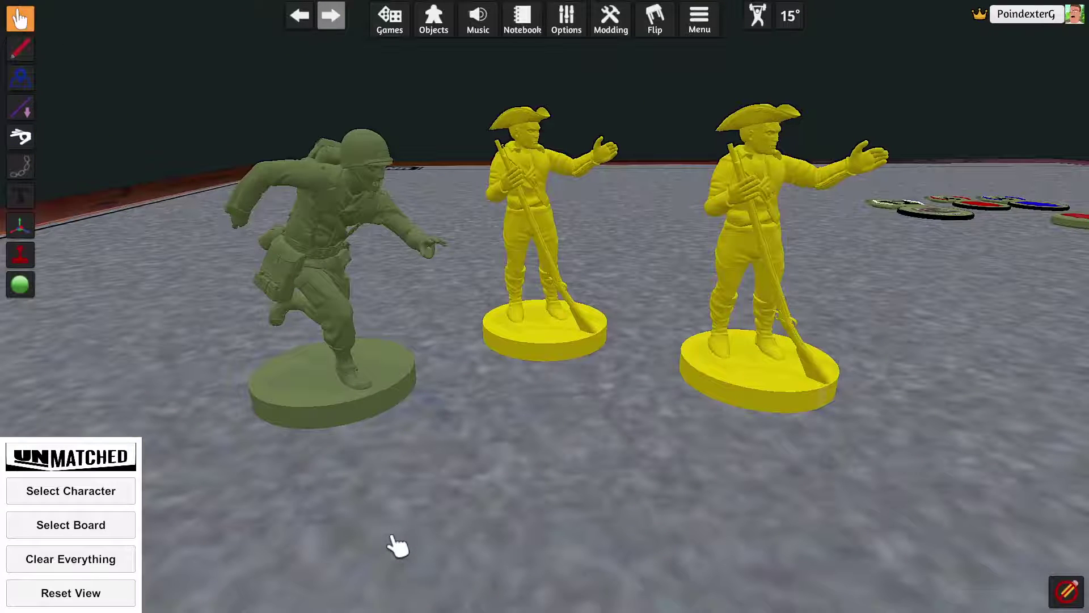
# Step: Move the green Desmond Doss figure close to the yellow figures and compare their finish and size
pyautogui.moveTo(316, 414); pyautogui.dragTo(380, 372)
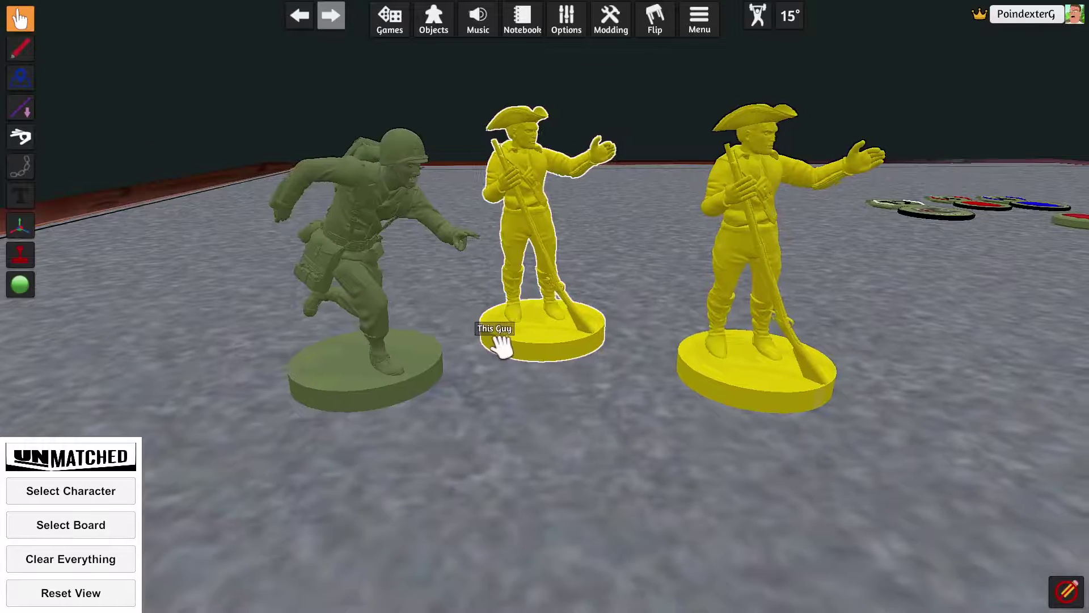
pyautogui.moveTo(498, 340); pyautogui.dragTo(462, 360, button='right')
pyautogui.scroll(3, 314, 483)
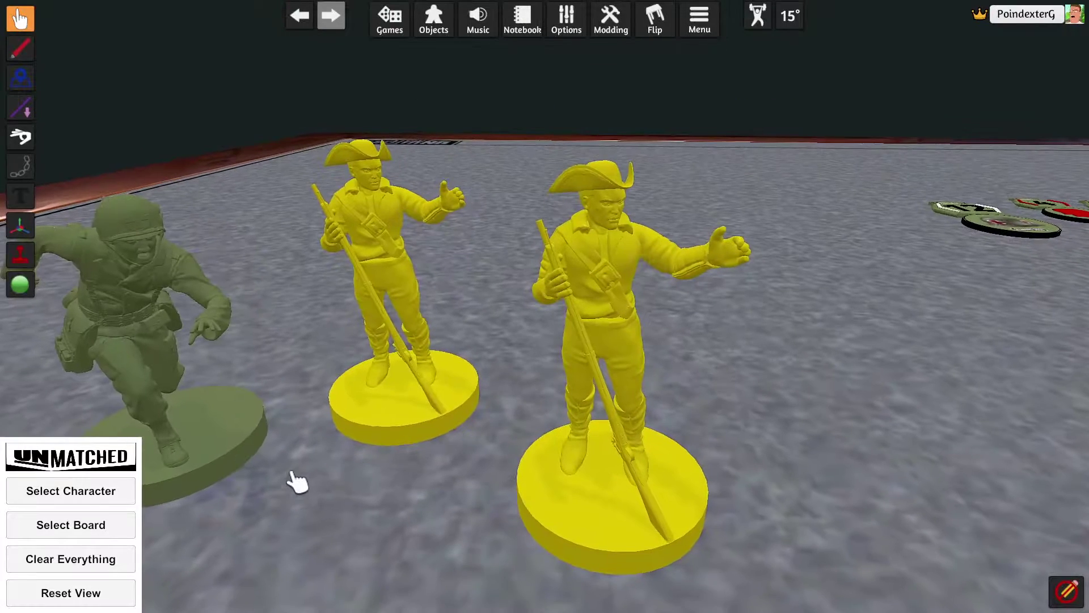
pyautogui.scroll(-2, 301, 476)
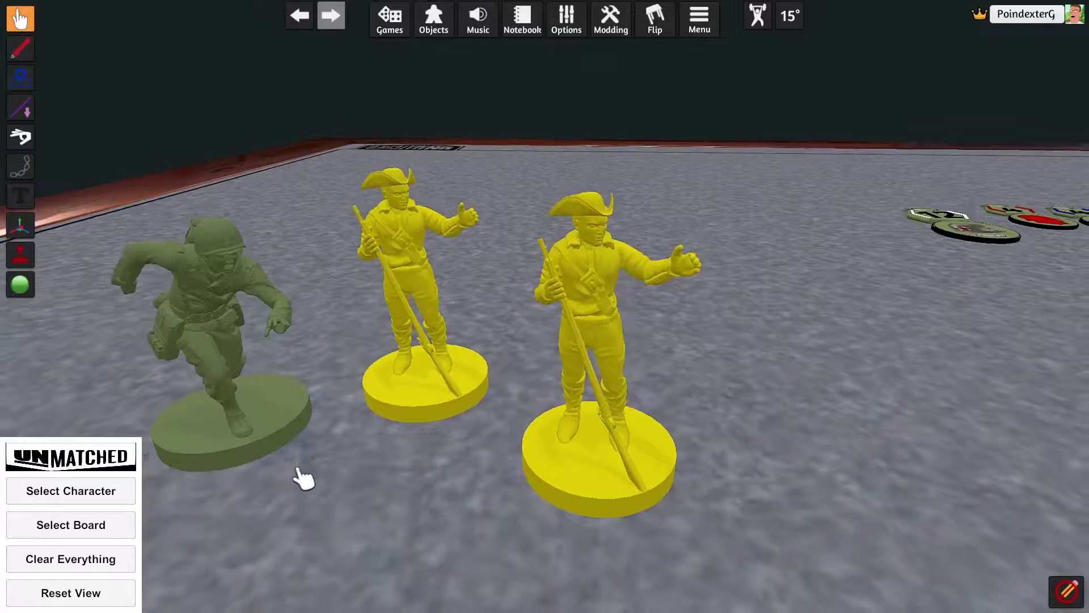
pyautogui.press('Delete')
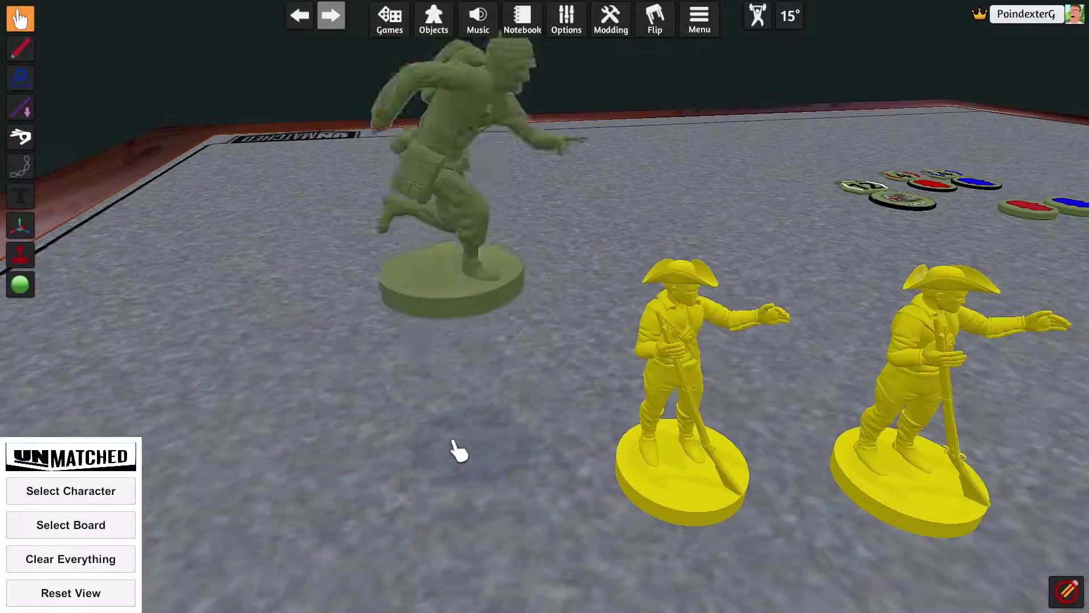
pyautogui.moveTo(528, 445)
pyautogui.mouseDown()
pyautogui.moveTo(518, 445)
pyautogui.moveTo(527, 448)
pyautogui.mouseUp()
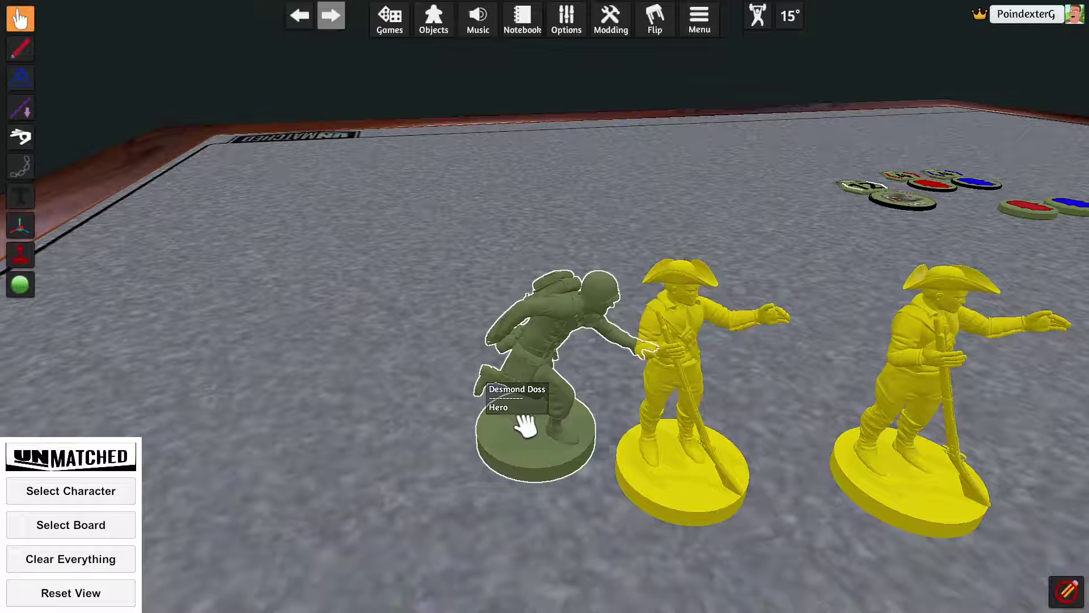
# Step: Rotate the Desmond Doss figure in place and set it down slightly farther from the yellow figures
pyautogui.press('e')
pyautogui.press('e')
pyautogui.press('e')
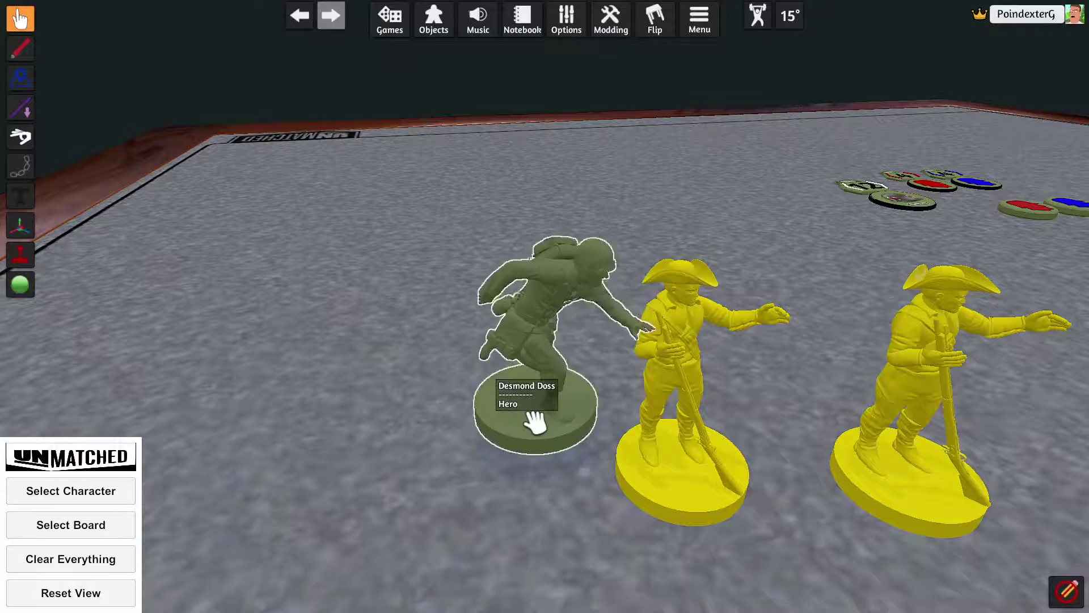
pyautogui.press('e')
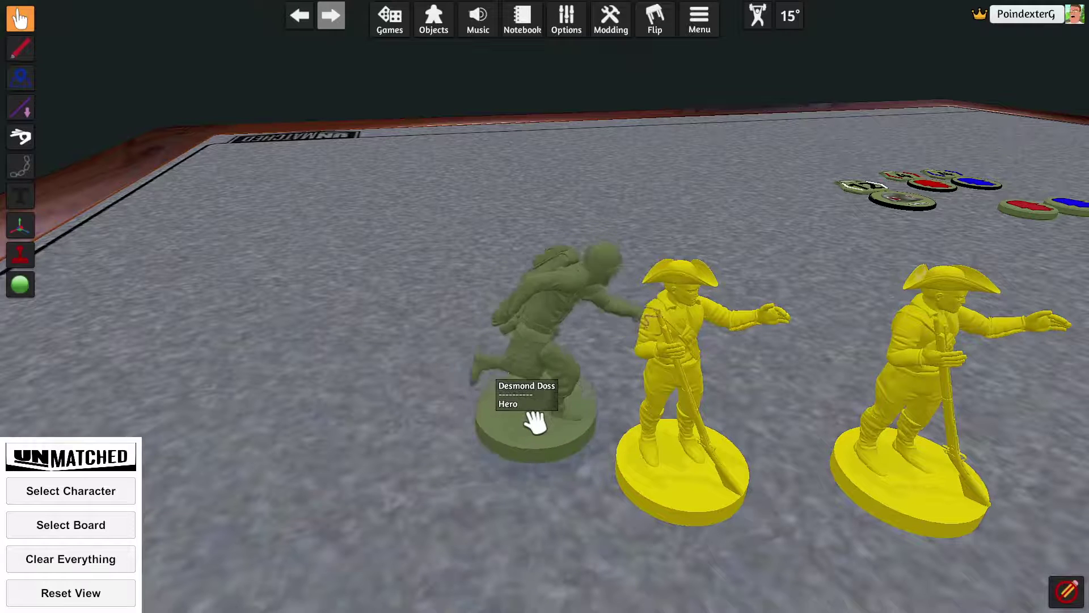
pyautogui.moveTo(535, 423); pyautogui.dragTo(486, 425)
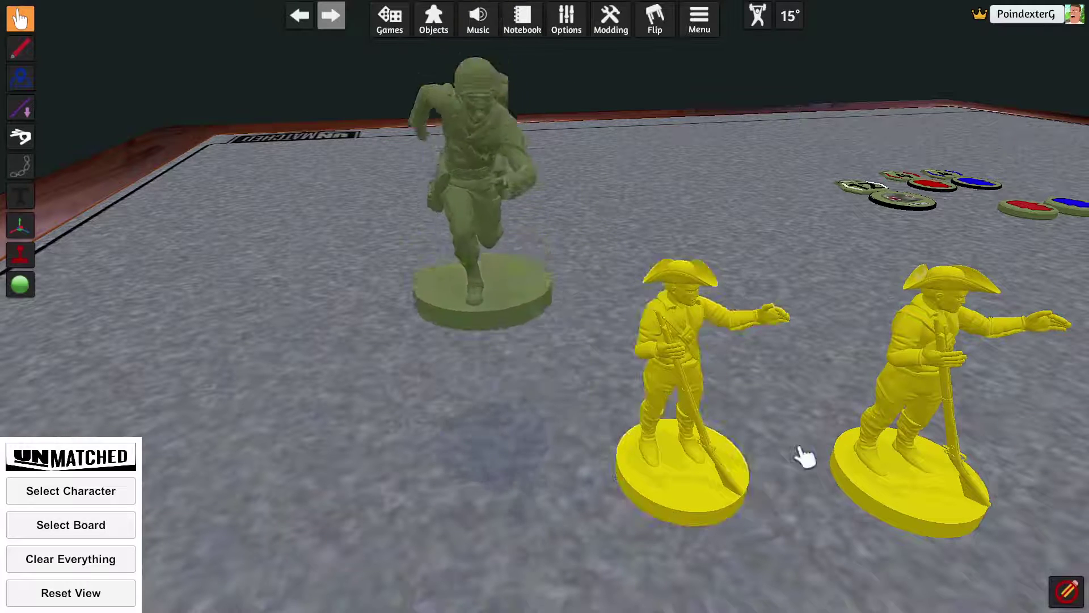
pyautogui.moveTo(689, 488); pyautogui.dragTo(533, 445)
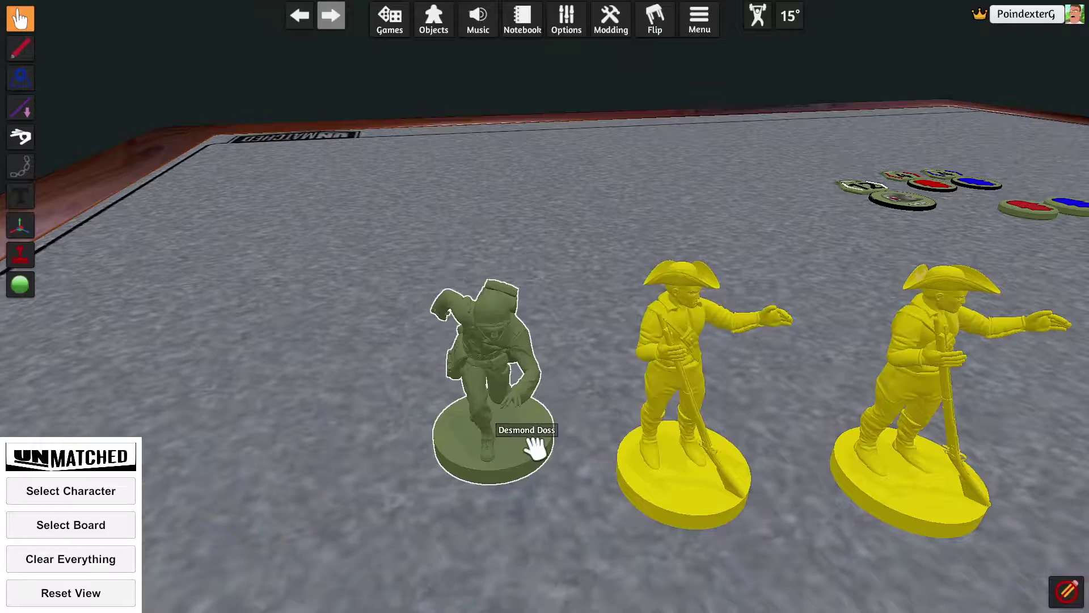
# Step: Delete the Desmond Doss figure from the table and inspect the two yellow figures up close
pyautogui.press('Delete')
pyautogui.moveTo(632, 576); pyautogui.dragTo(851, 392, button='right')
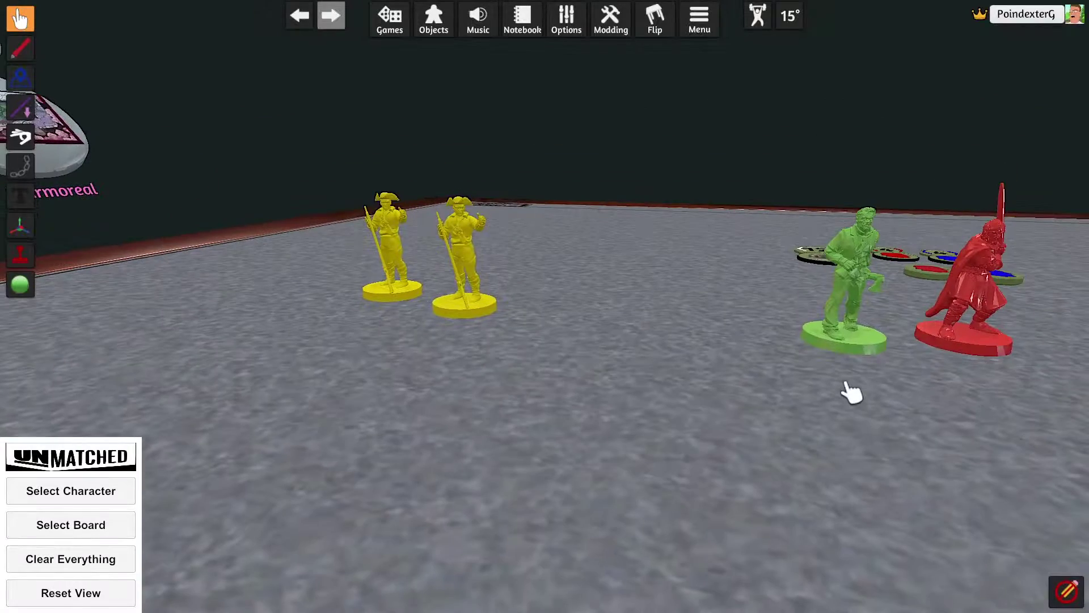
pyautogui.moveTo(680, 434); pyautogui.dragTo(761, 434, button='right')
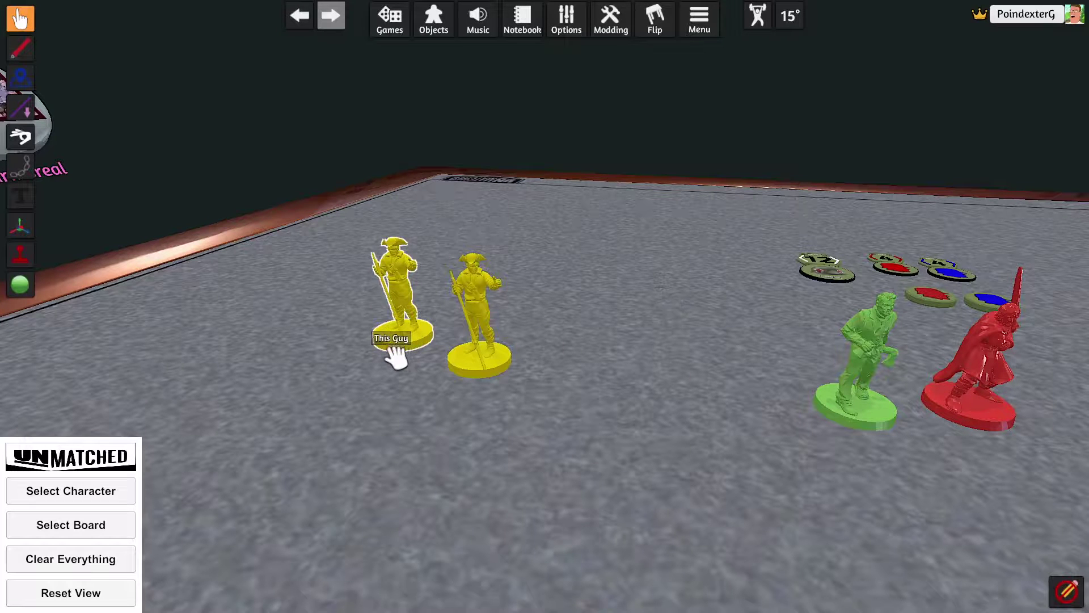
pyautogui.scroll(5, 312, 377)
pyautogui.moveTo(218, 451); pyautogui.dragTo(367, 492, button='right')
pyautogui.moveTo(897, 591); pyautogui.dragTo(887, 543, button='right')
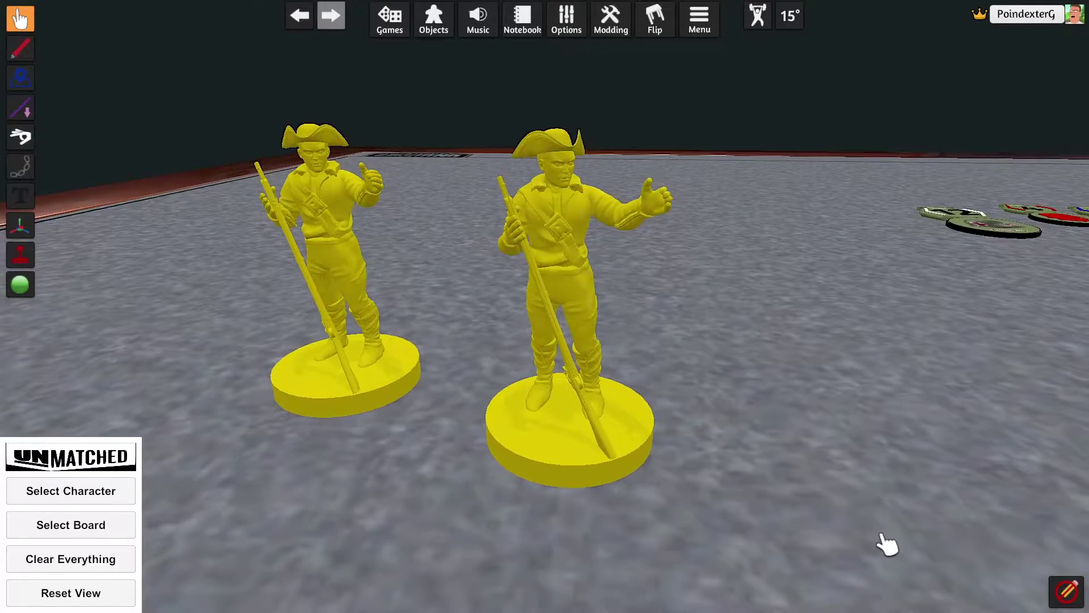